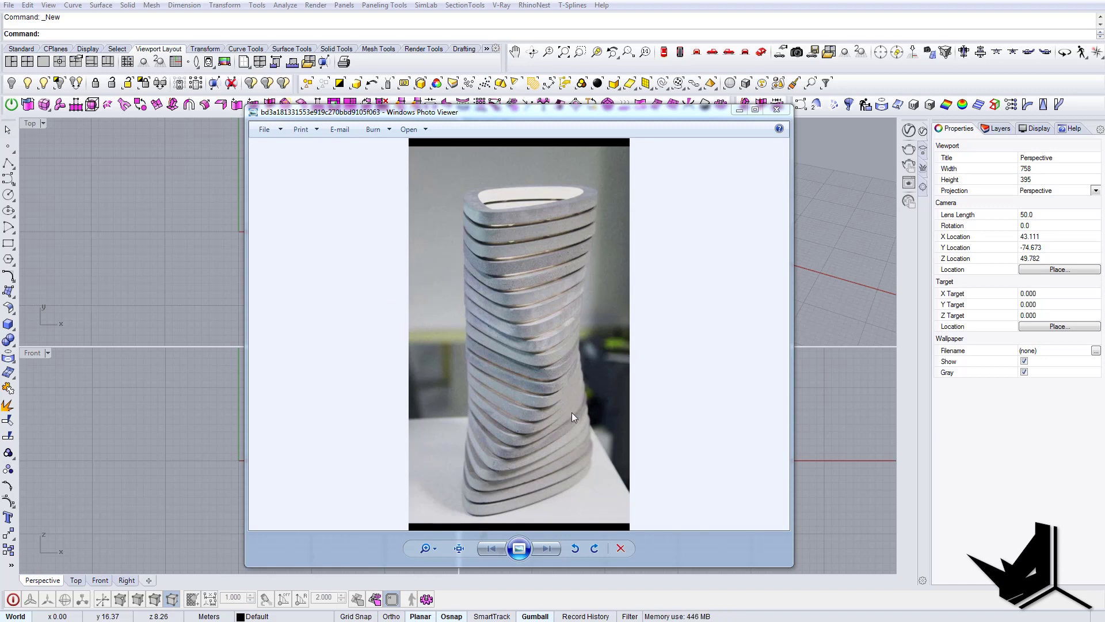
Step: Draw an inscribed three-sided polygon in the maximized Top view, with one corner pointing straight up
left_click(739, 110)
double_click(29, 123)
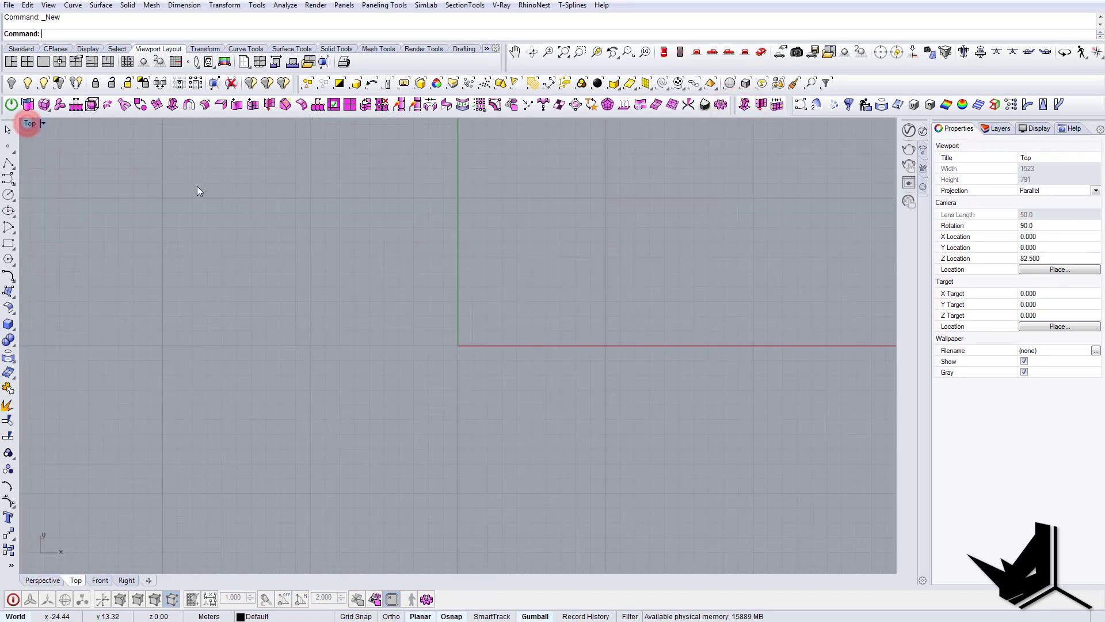
right_click_drag(575, 345, 435, 392)
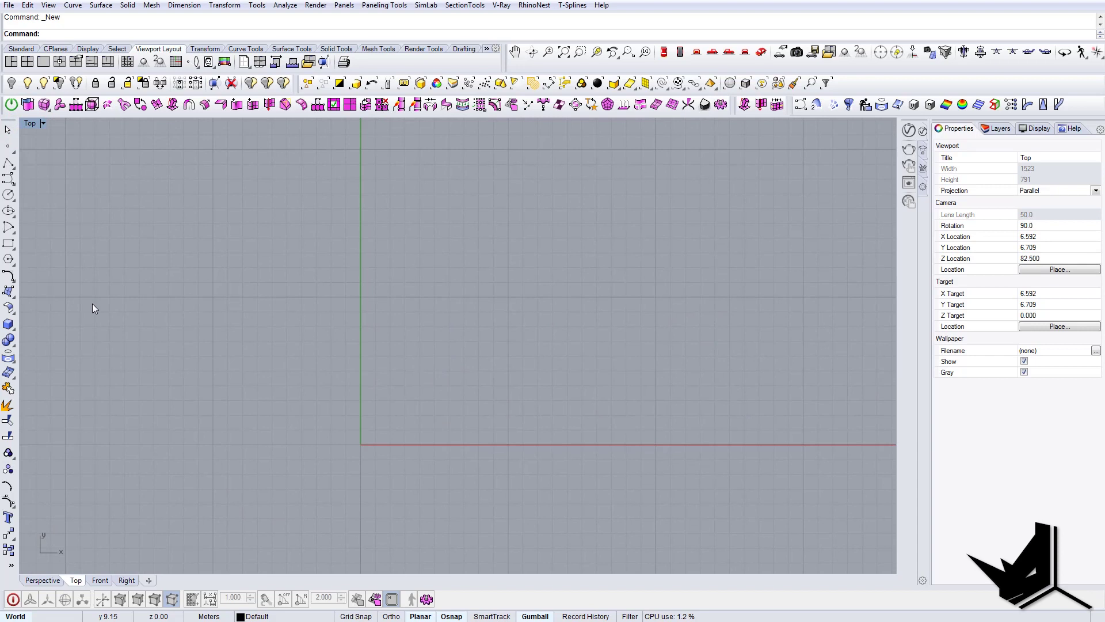
left_click(12, 263)
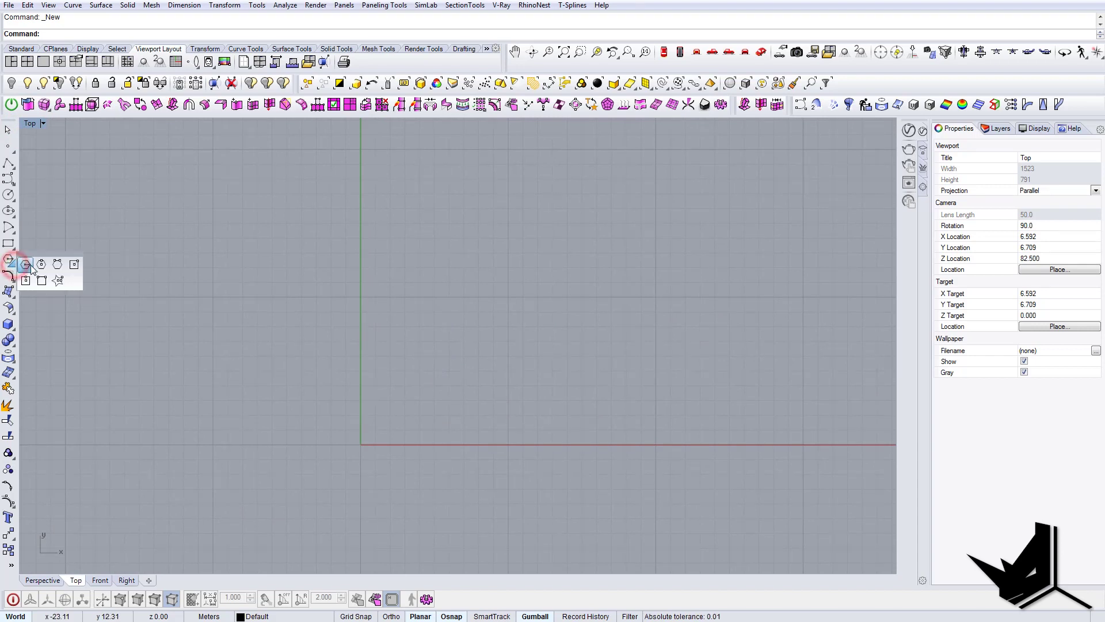
left_click(26, 265)
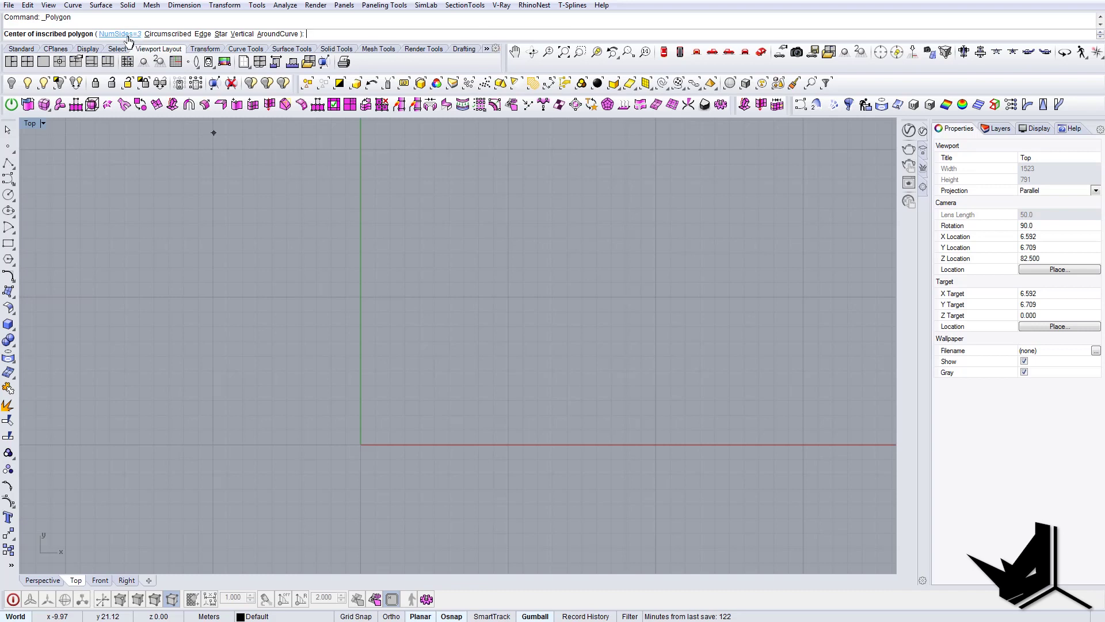
left_click(464, 379)
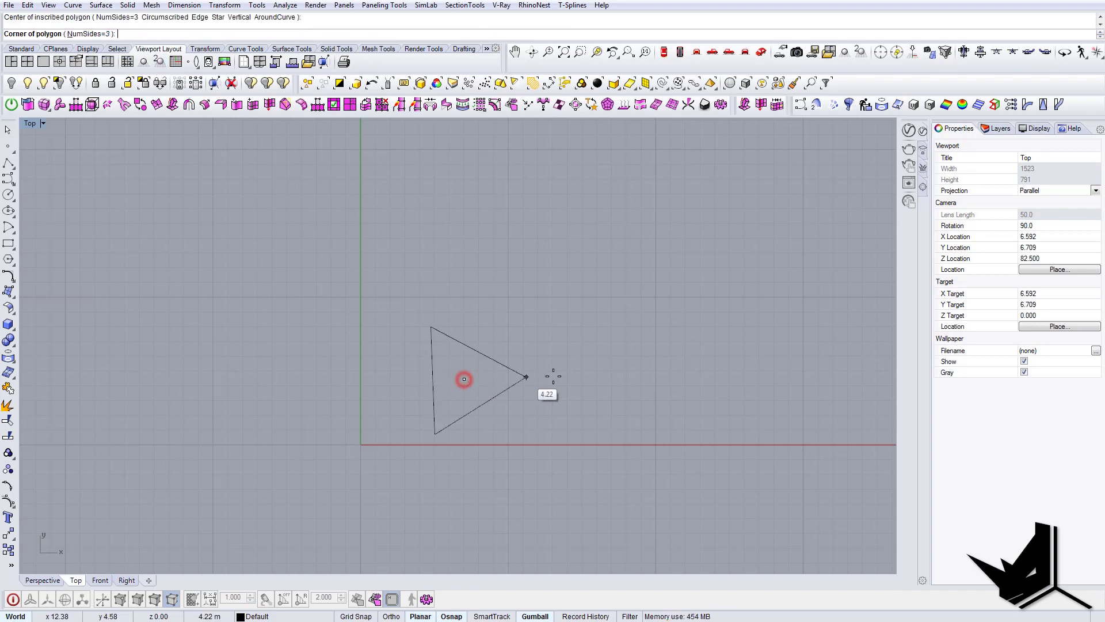
left_click(525, 287, "shift")
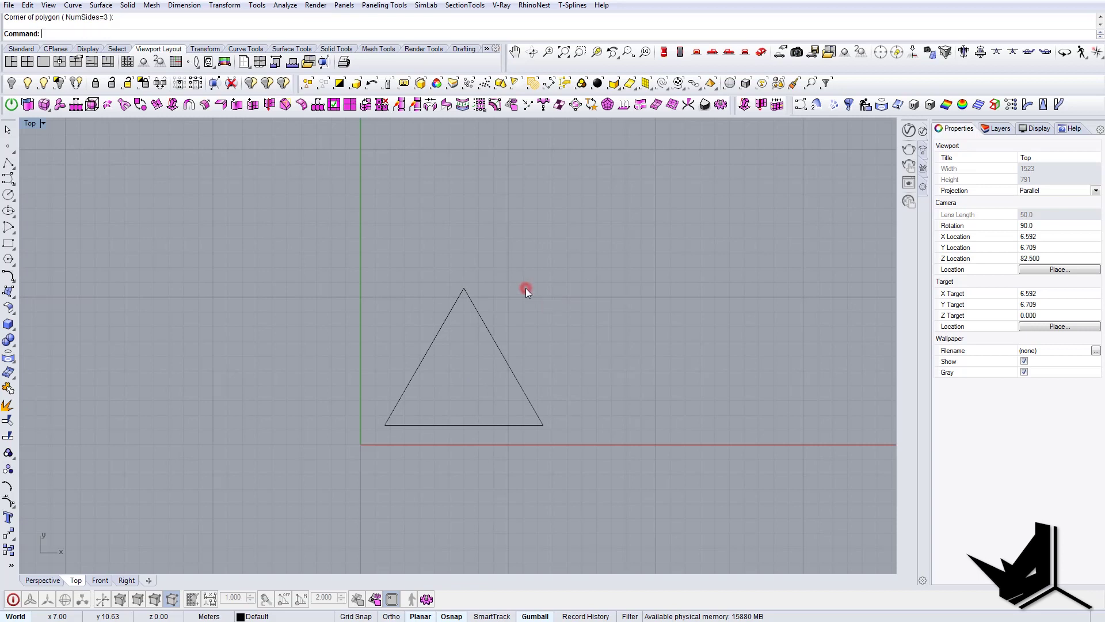
Step: Reposition the triangle a little farther along positive X and Y in the Top view and deselect it
left_click_drag(513, 281, 483, 333)
right_click_drag(503, 345, 568, 337)
left_click_drag(617, 316, 556, 371)
right_click_drag(556, 371, 566, 381)
left_click_drag(571, 325, 615, 304)
left_click(699, 303)
right_click_drag(691, 298, 671, 298)
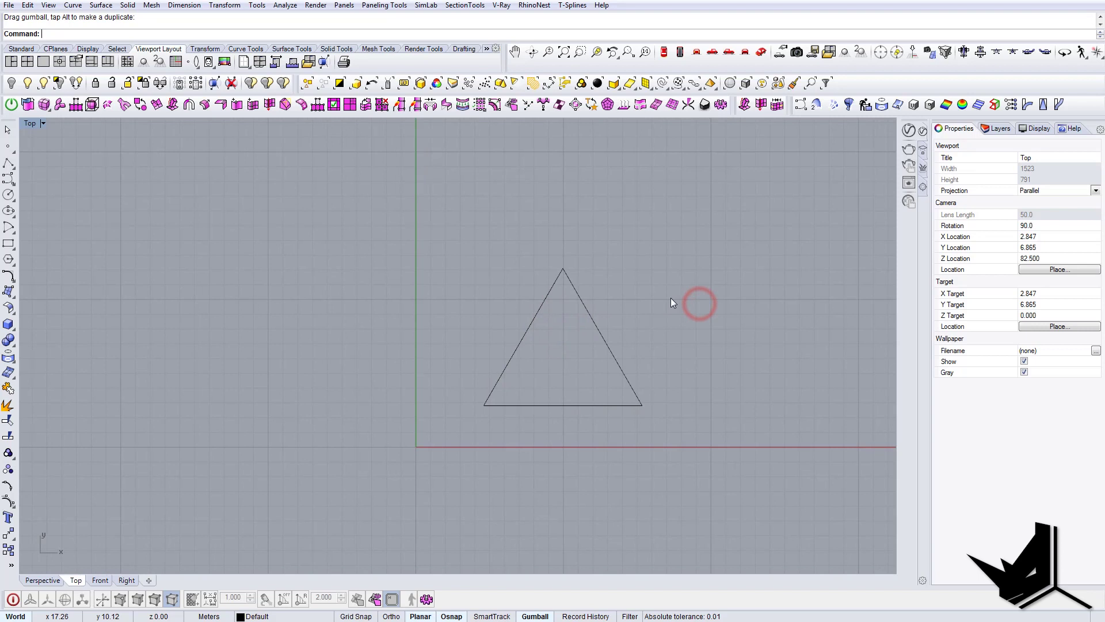
Step: Fillet all three corners of the triangle with radius 1, joining and trimming the result
type("Fillet")
key("Return")
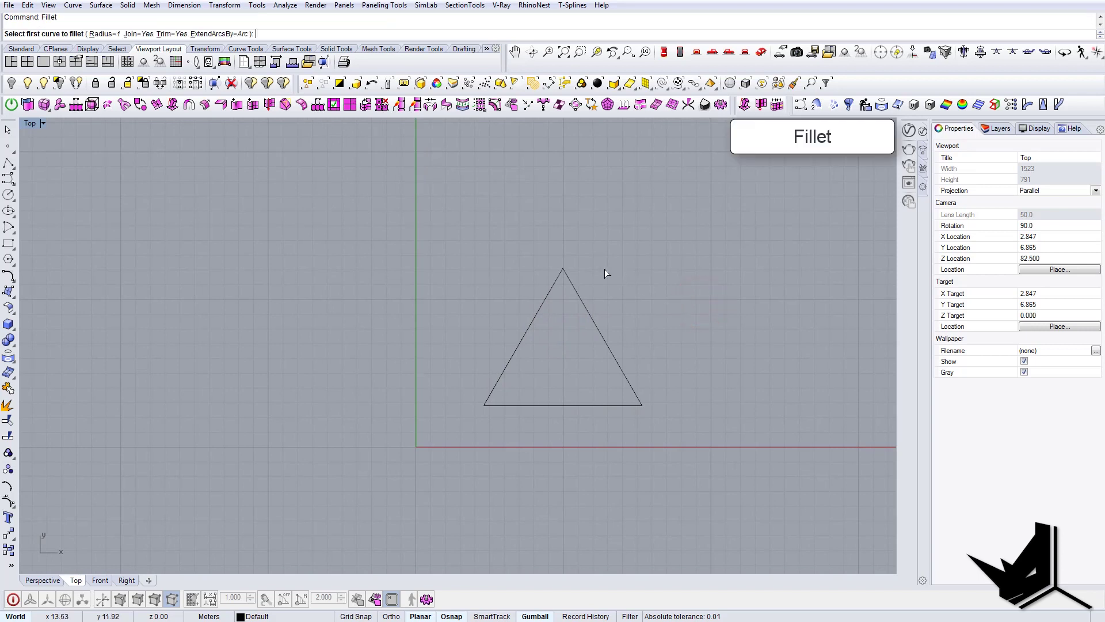
left_click(498, 382)
left_click(507, 405)
left_click(552, 288)
left_click(576, 295)
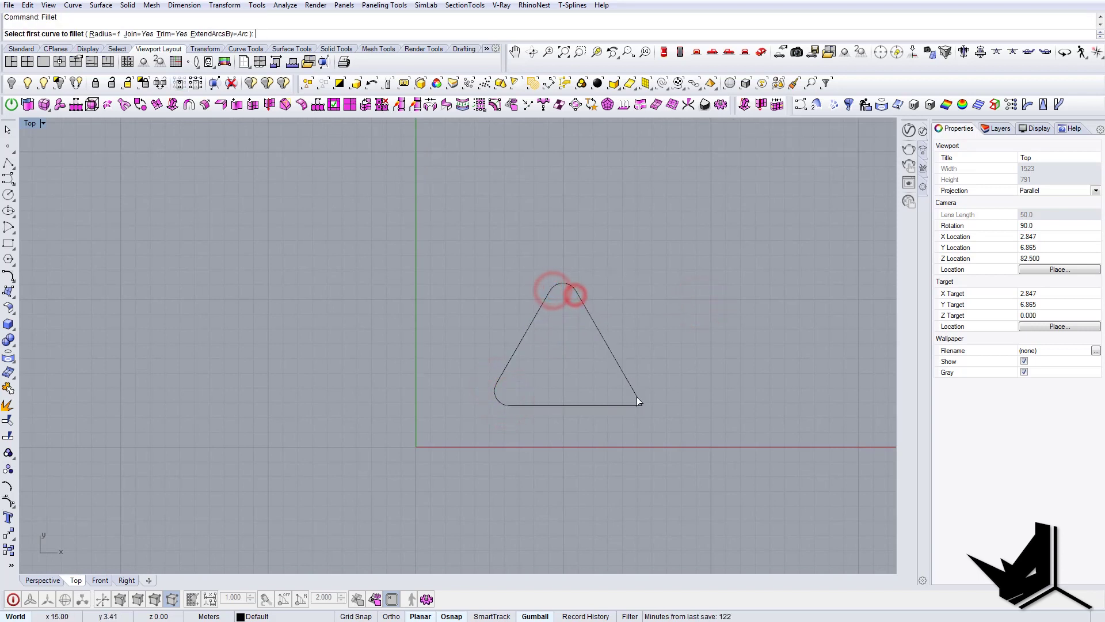
left_click(632, 386)
left_click(624, 406)
Step: Display the rounded triangle's control points and examine how they are laid out
left_click(621, 375)
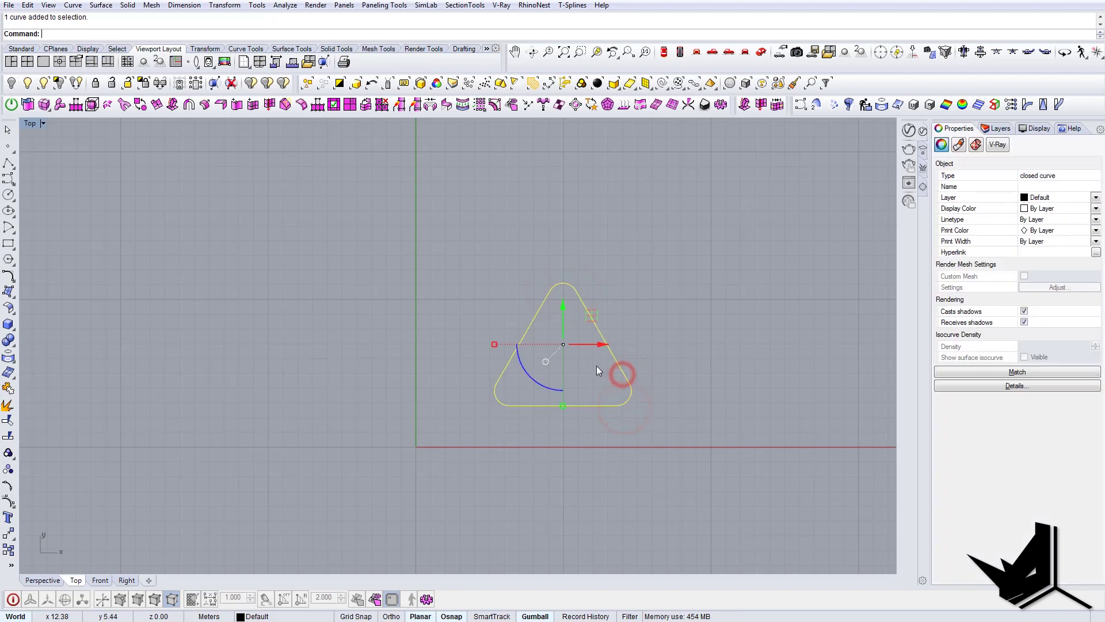
right_click_drag(596, 366, 573, 364)
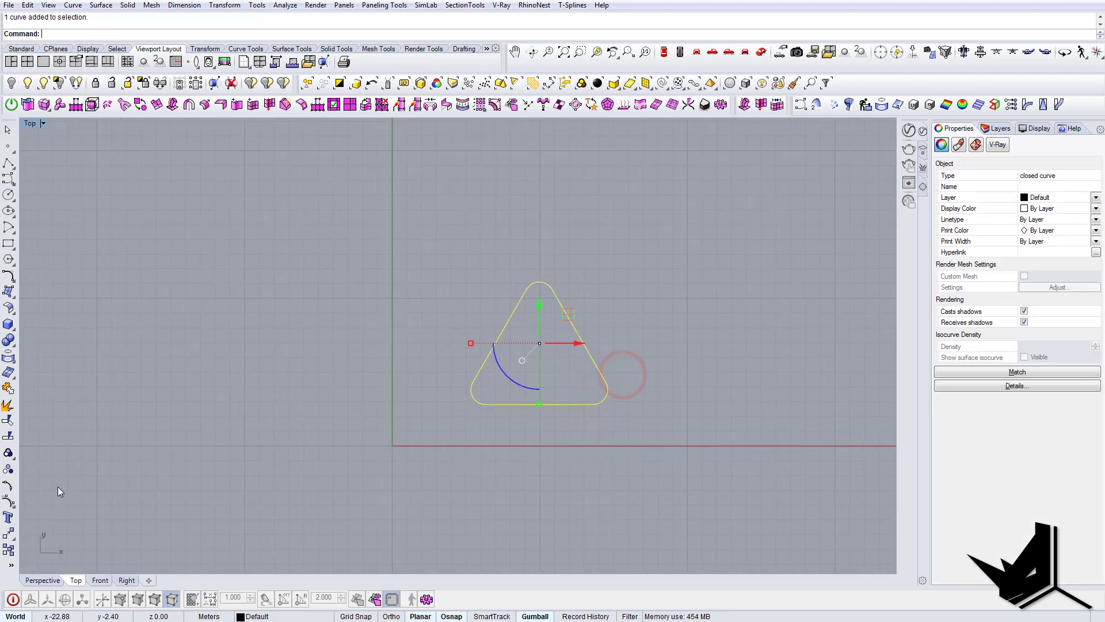
left_click(9, 500)
scroll(513, 341, "up", 2)
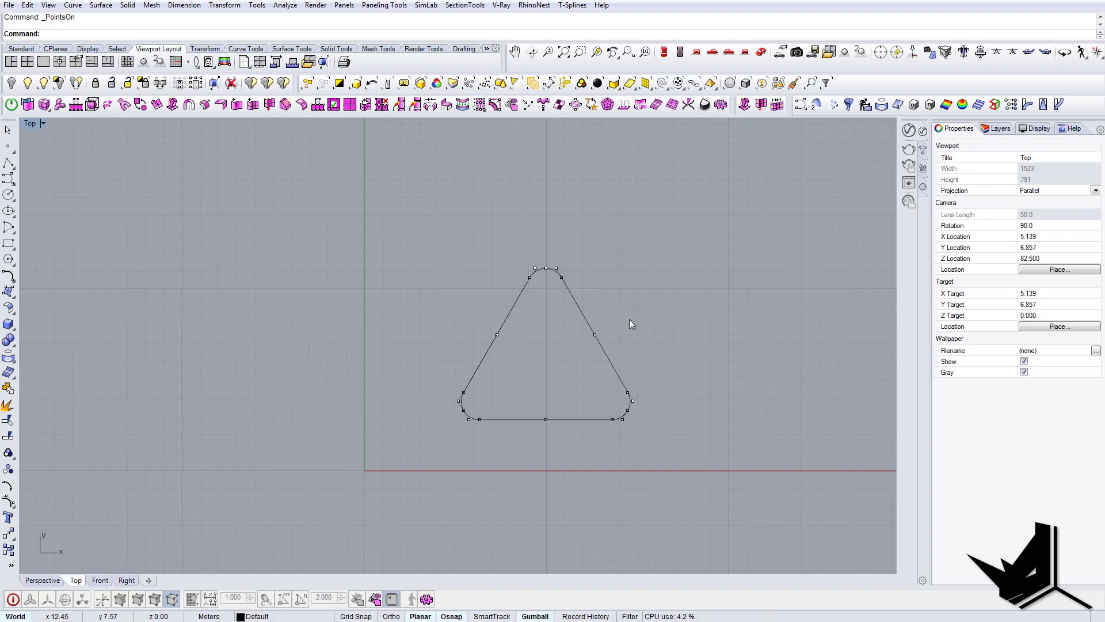
right_click_drag(623, 338, 588, 323)
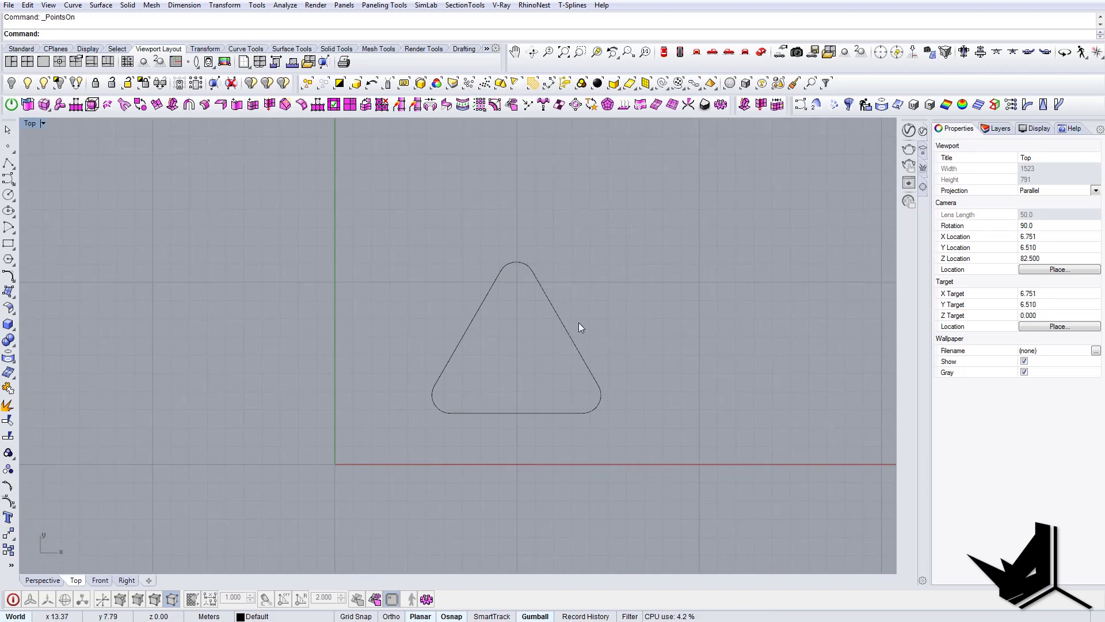
Step: Draw a horizontal guide polyline from the base's left end past its right corner, and shift it slightly below the triangle
type("PL")
key("Return")
left_click(455, 416)
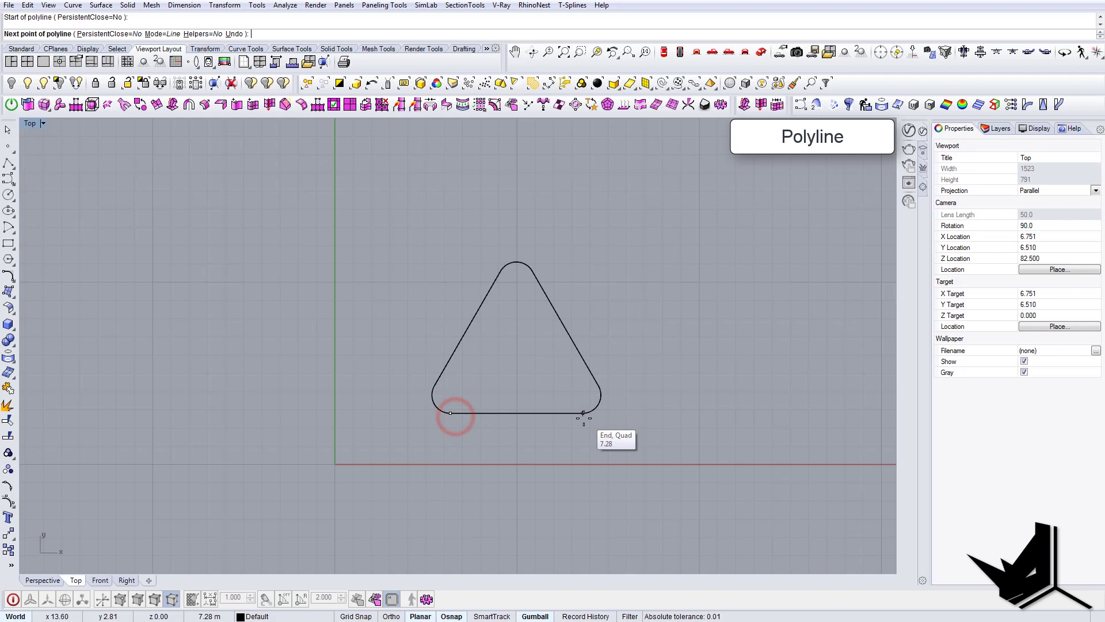
left_click(780, 412)
key("Return")
left_click_drag(711, 375, 668, 424)
right_click_drag(668, 425, 690, 431)
left_click_drag(662, 395, 592, 409)
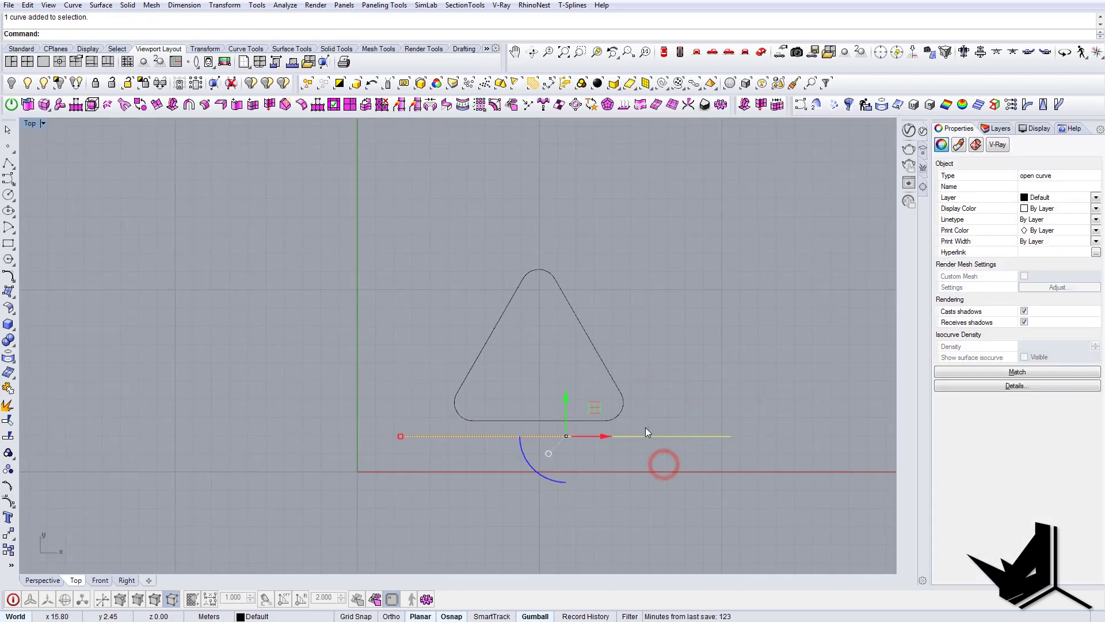
Step: Orient copies of the guide line parallel to the triangle's two slanted sides, using the midpoint of its base as reference
type("orient")
key("Return")
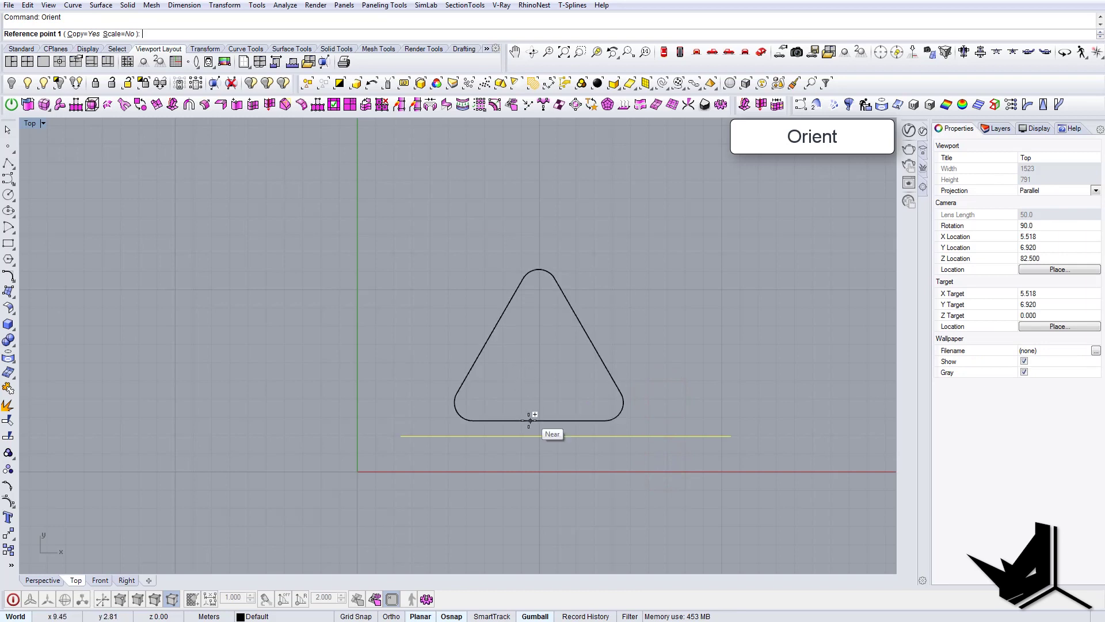
left_click(538, 420)
left_click(560, 420)
left_click(587, 336)
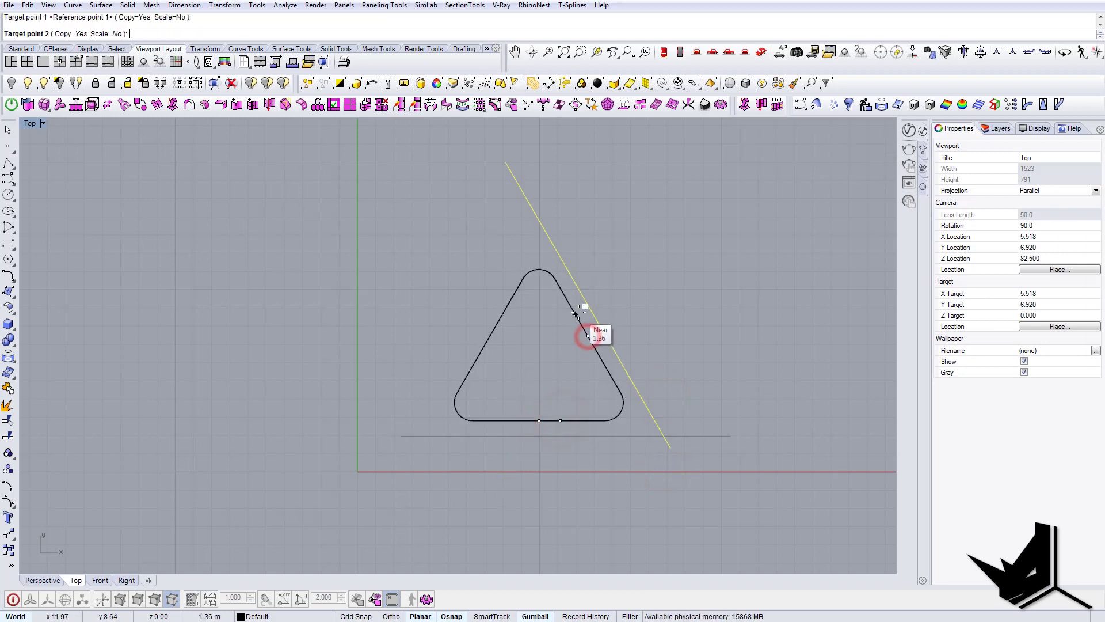
left_click(575, 314)
left_click(487, 338)
left_click(500, 319)
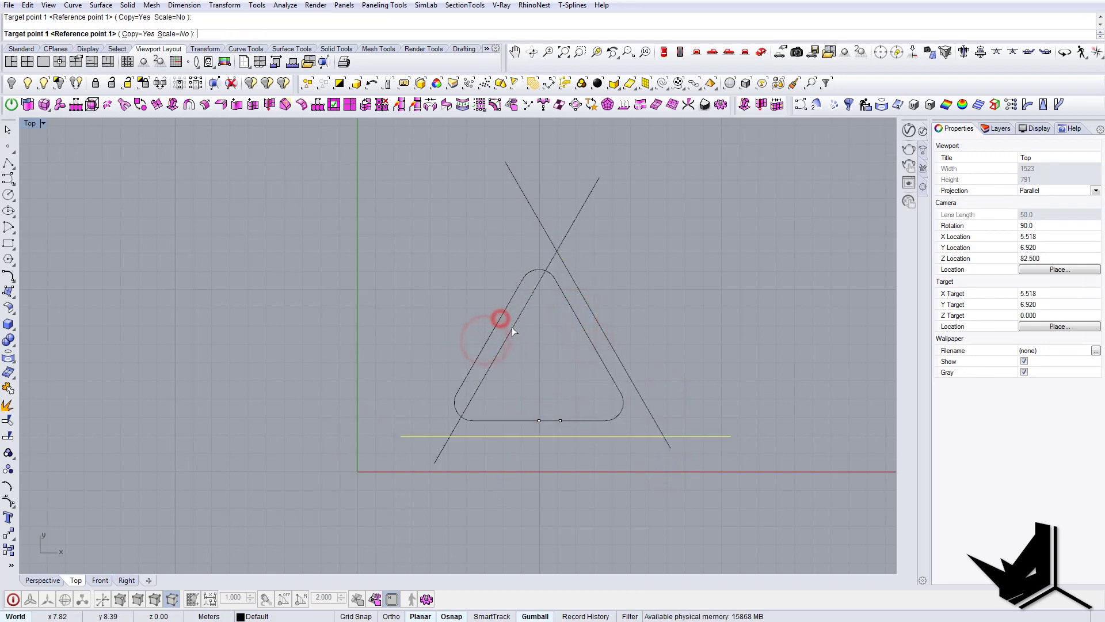
key("Escape")
Step: Move the two slanted guide lines outward so that each lies parallel outside its side of the rounded triangle
left_click(512, 328)
left_click_drag(485, 306, 446, 283)
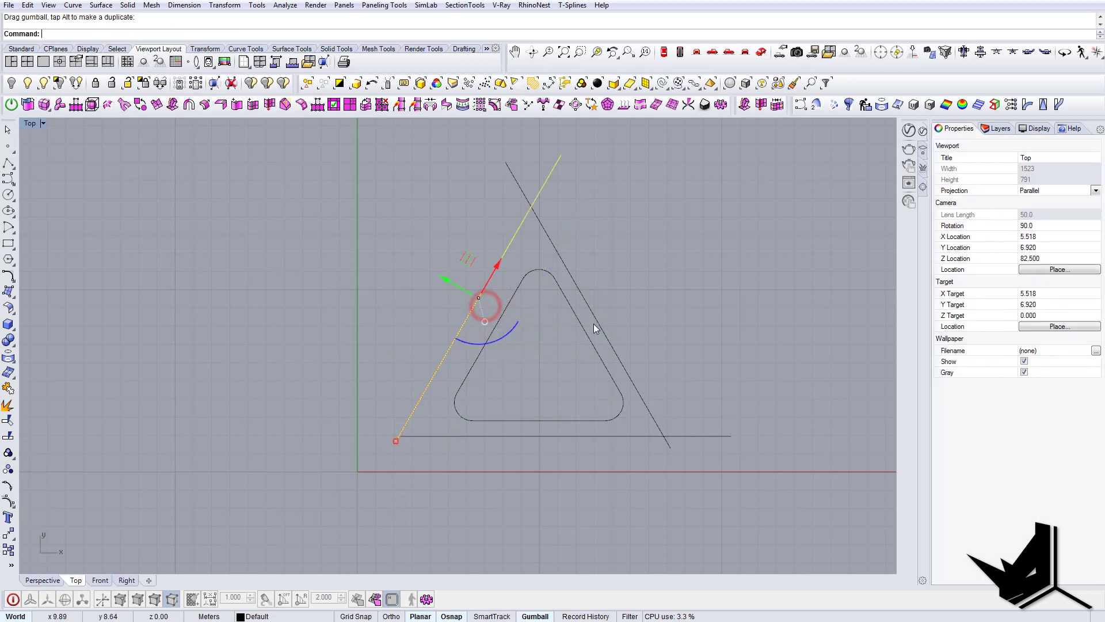
left_click(599, 325)
left_click_drag(566, 317, 579, 308)
Step: Turn on the rounded triangle's control points and move the left side's midpoint 1 m outward, perpendicular to its guide line
left_click(598, 351)
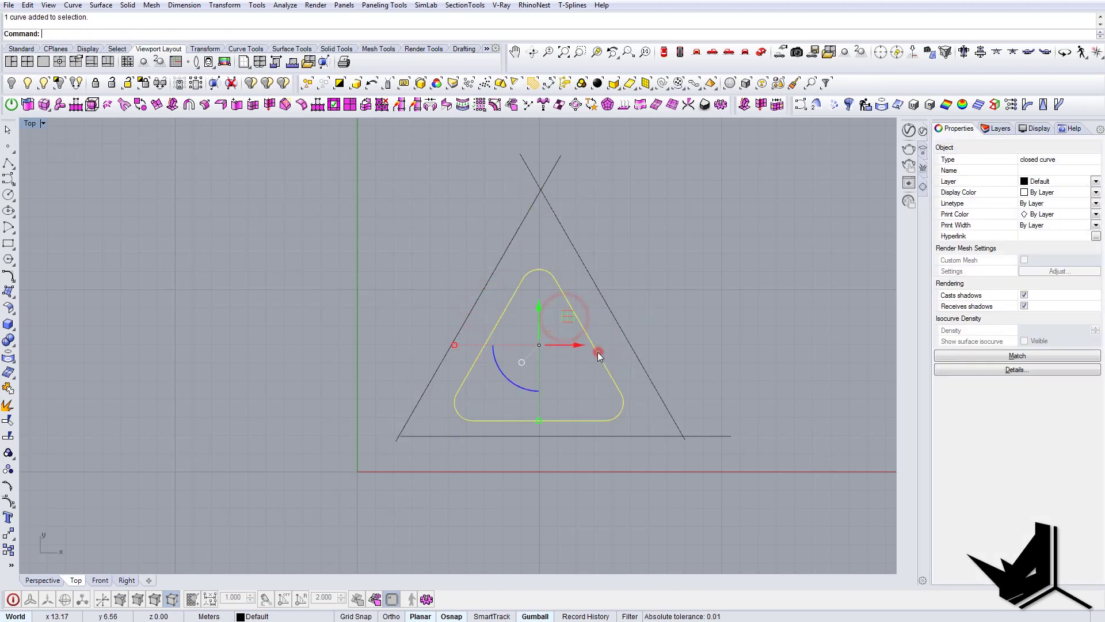
left_click(9, 502)
left_click_drag(436, 293, 506, 342)
type("m")
key("Return")
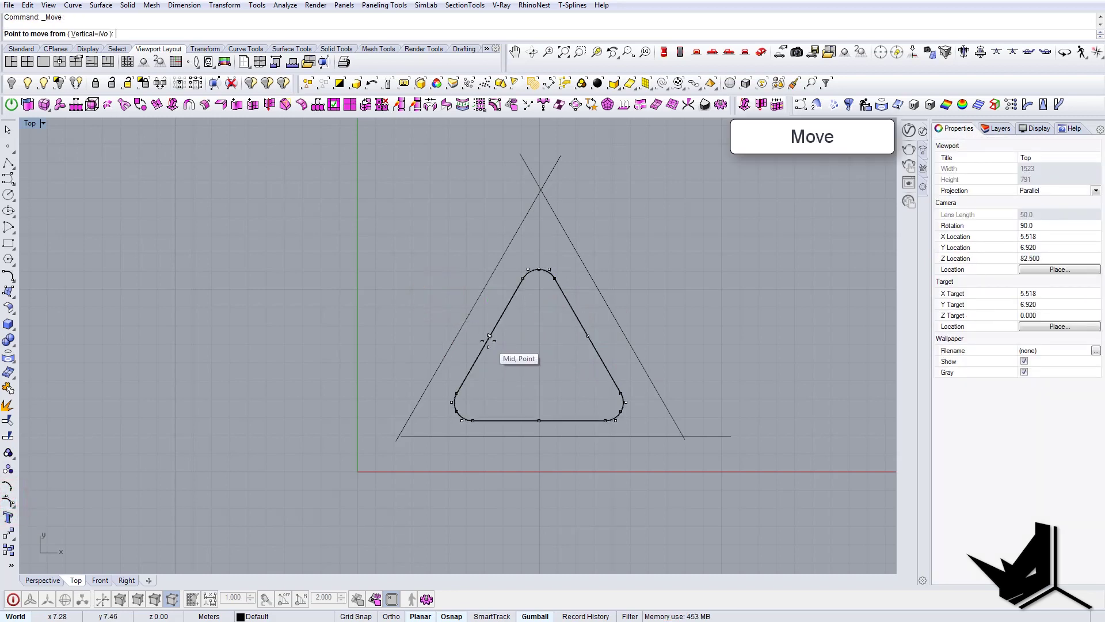
left_click(489, 337)
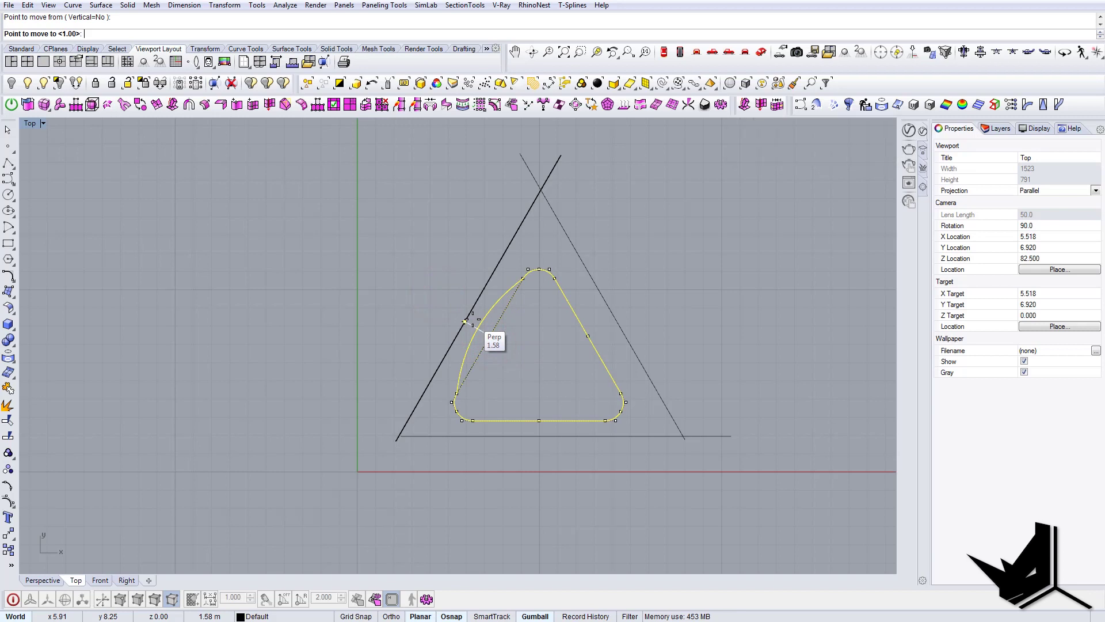
type("1")
key("Return")
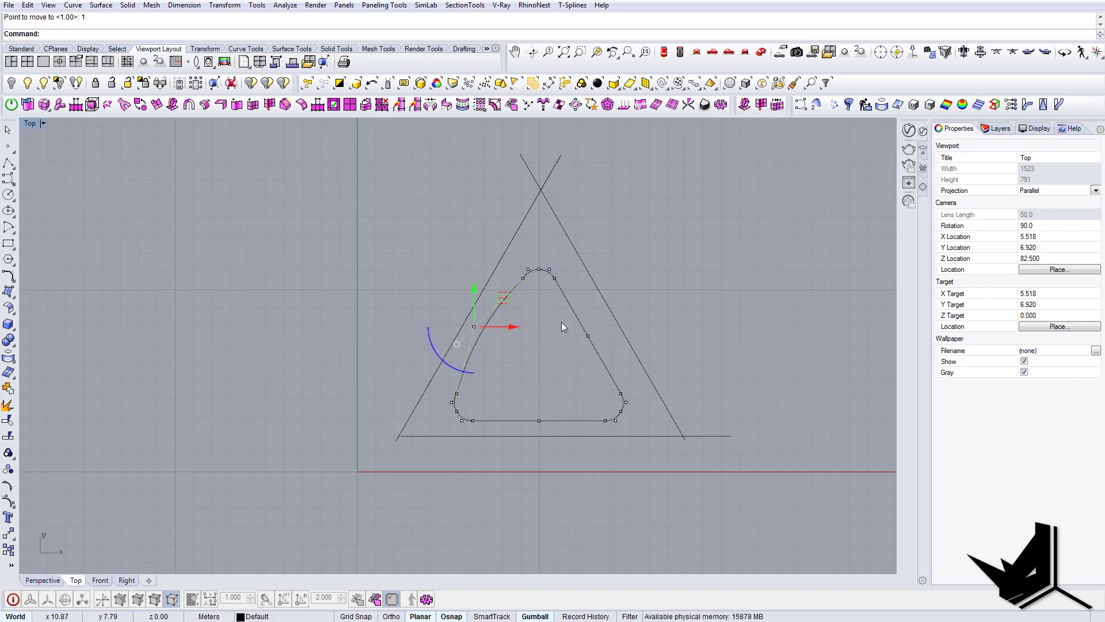
Step: Move the right side's middle control point 1 m outward, perpendicular to its guide line
left_click_drag(563, 327, 613, 349)
type("m")
key("Return")
left_click(588, 335)
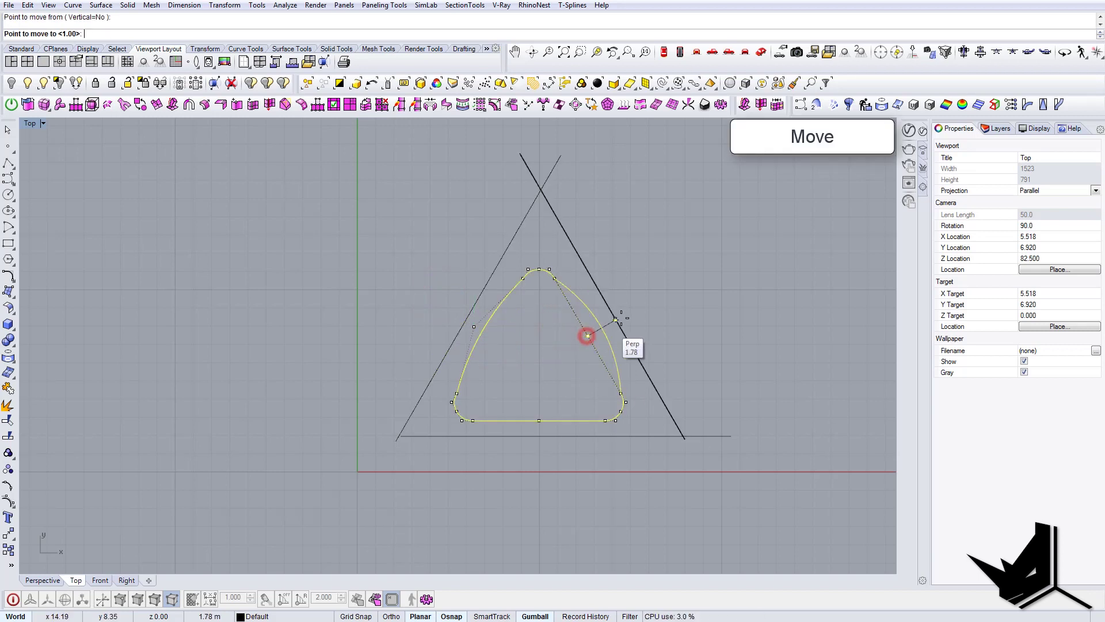
type("1")
key("Return")
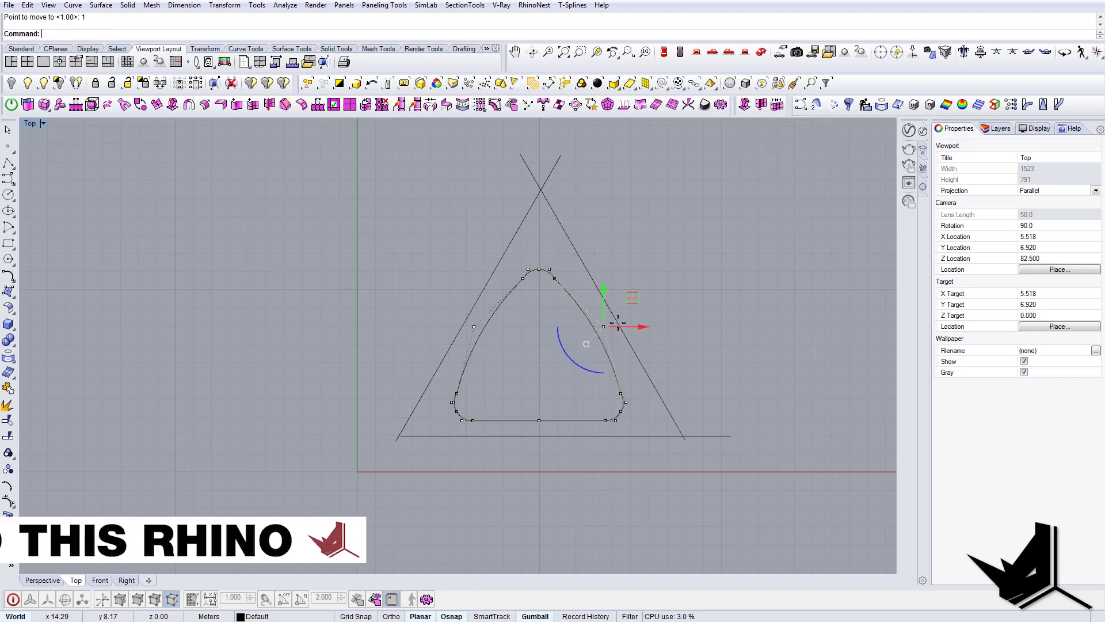
Step: Move the base's middle control point by -1 in Y and turn off the control points
left_click_drag(522, 394, 554, 430)
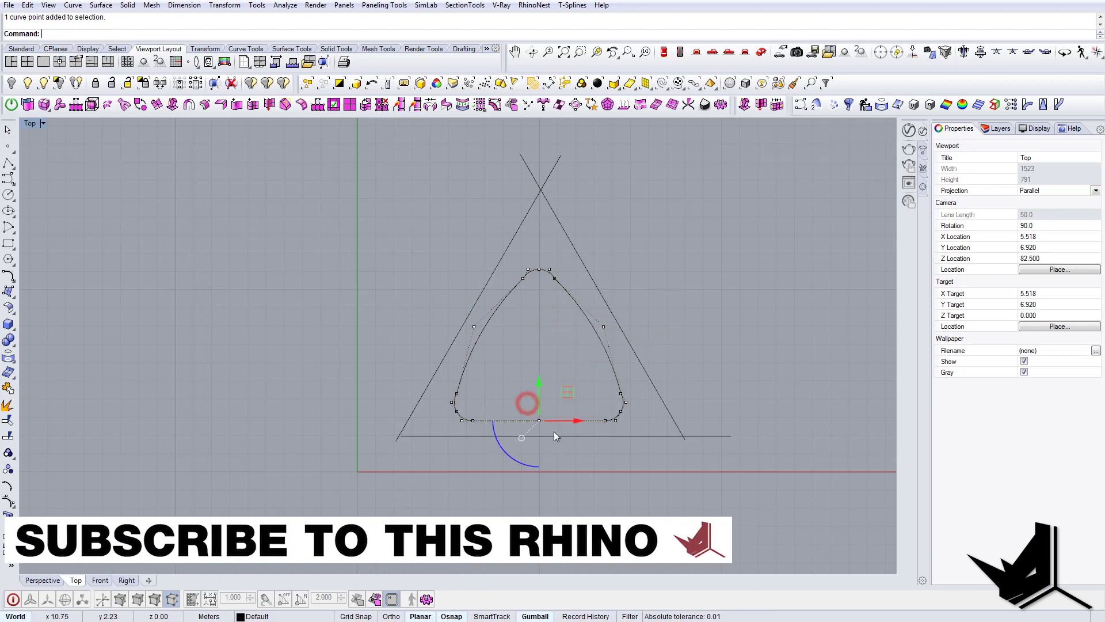
left_click(540, 406)
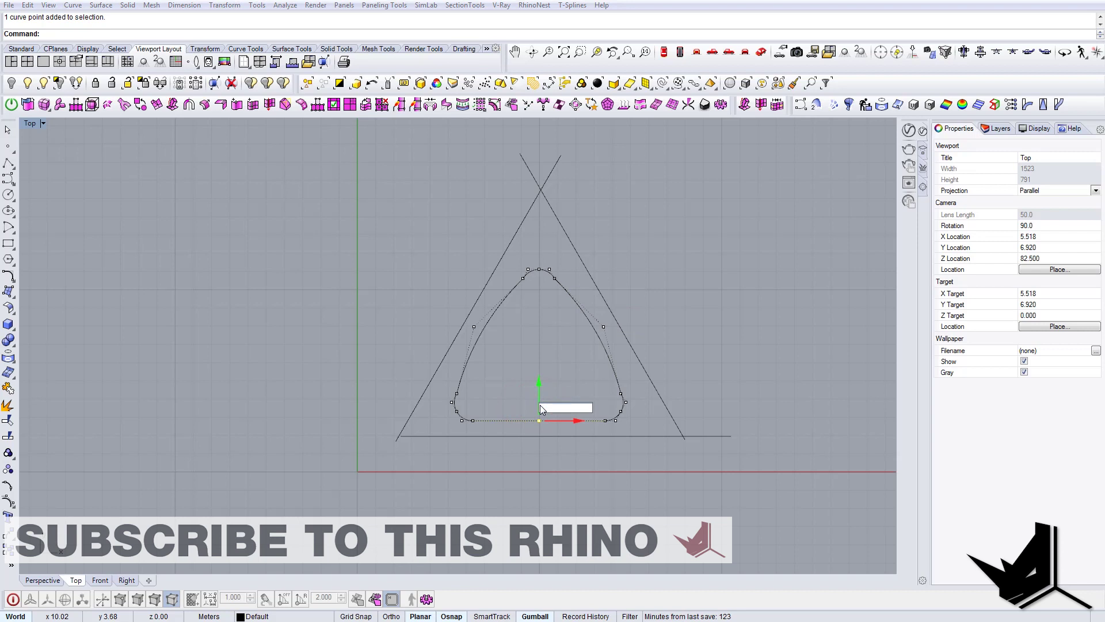
type("-1")
key("Return")
key("Escape")
key("Escape")
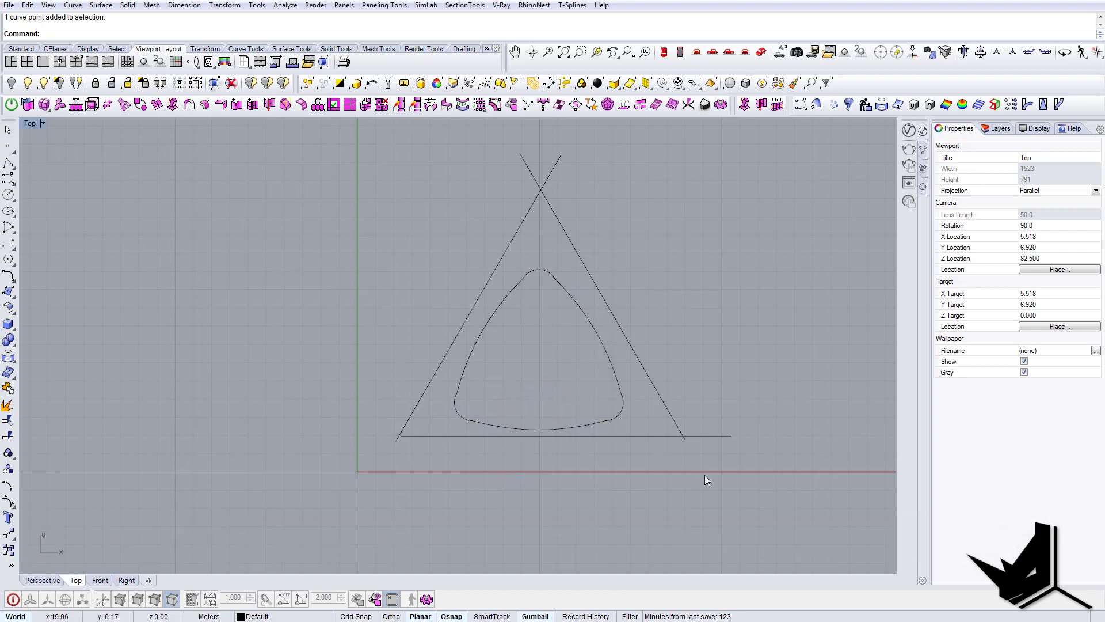
Step: Delete the three guide lines around the rounded triangle
left_click_drag(704, 475, 658, 416)
key("Delete")
left_click_drag(594, 200, 450, 185)
key("Delete")
Step: Display the closed curve's edit points and examine the transition at the top corner
scroll(545, 274, "up", 2)
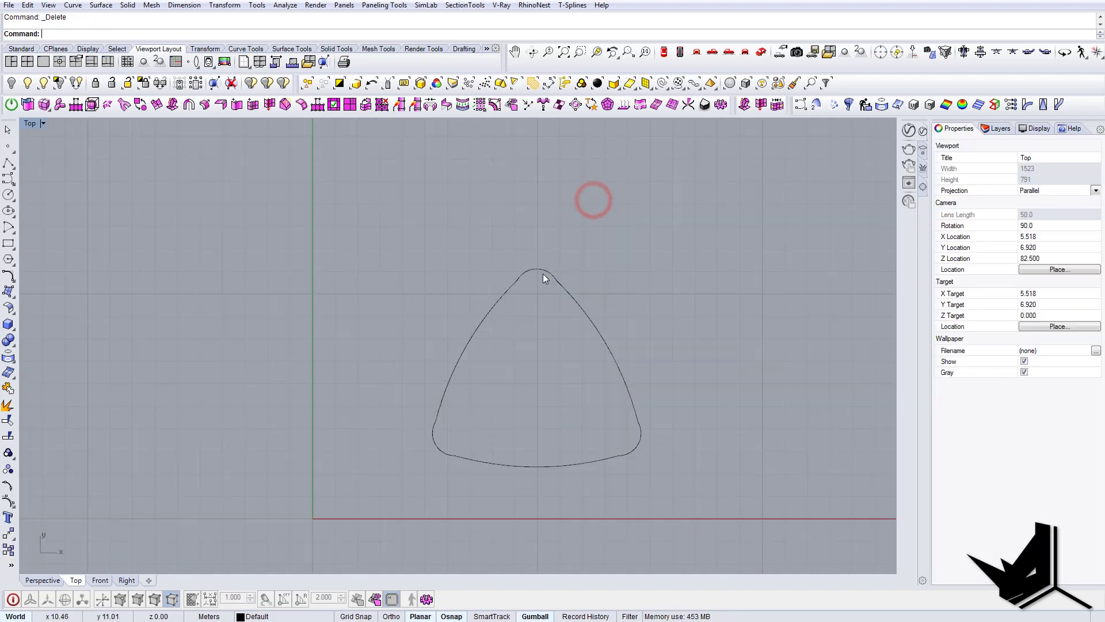
scroll(518, 282, "up", 3)
left_click(482, 289)
scroll(492, 288, "down", 3)
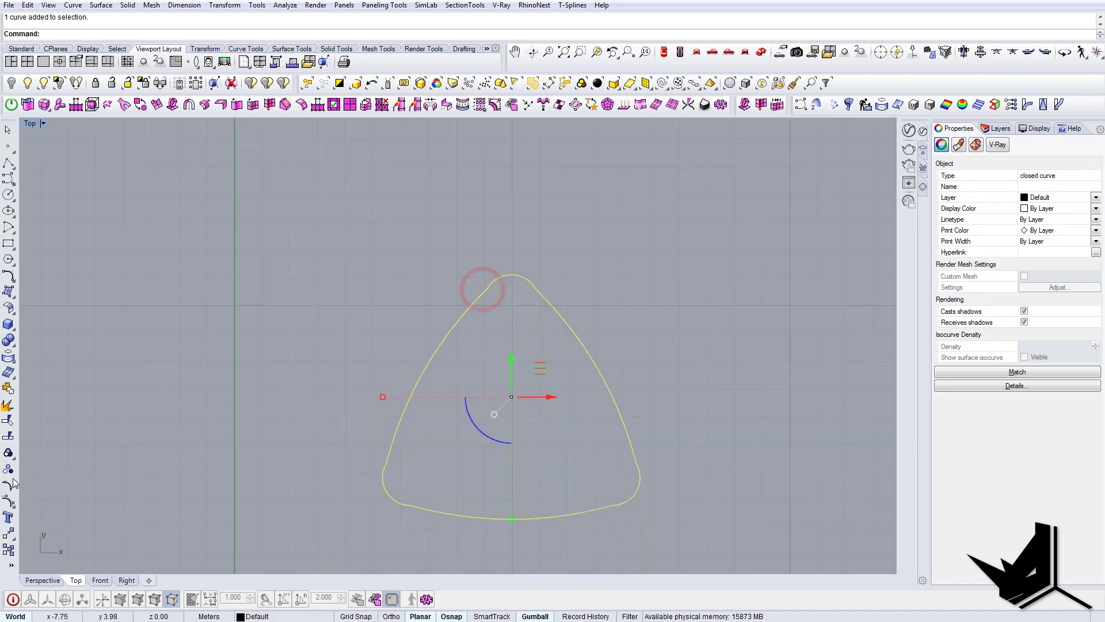
left_click(11, 484)
scroll(496, 284, "up", 5)
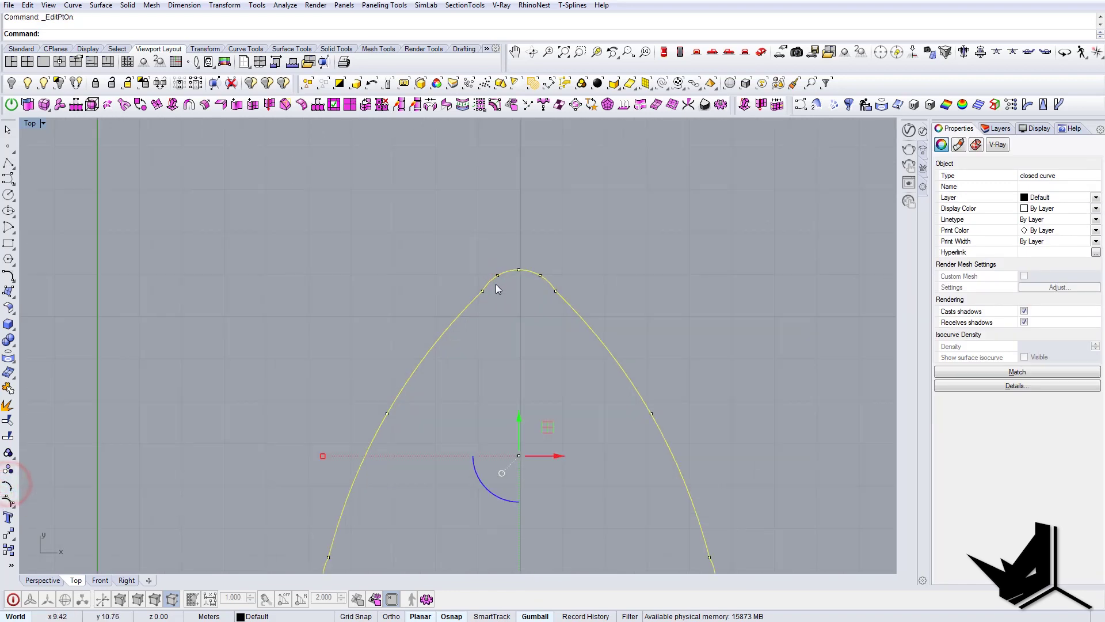
left_click(457, 284)
scroll(456, 289, "down", 3)
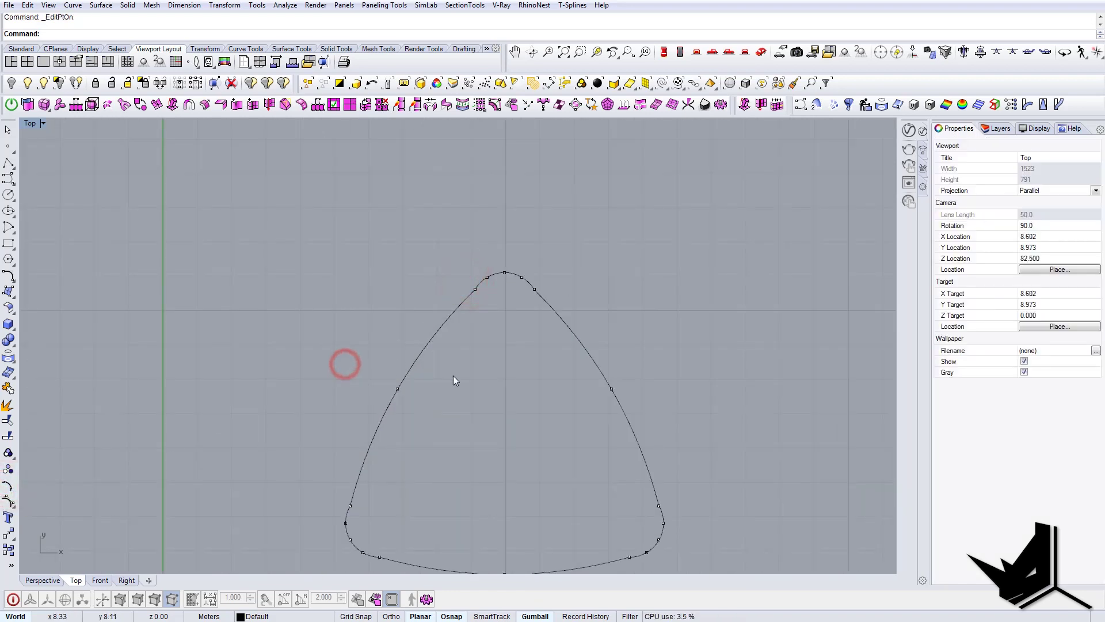
key("Escape")
Step: Turn on the curve's control points and delete the two points where the top corner arc meets the sides
left_click_drag(464, 376, 368, 291)
left_click(7, 500)
scroll(388, 254, "up", 3)
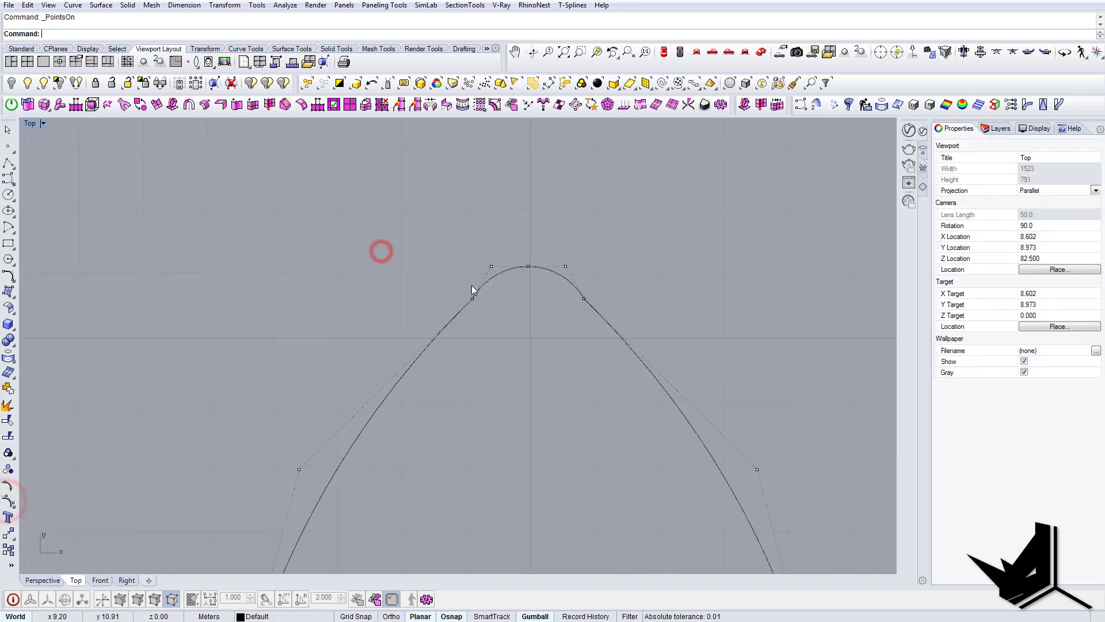
left_click(472, 298)
left_click_drag(435, 289, 645, 316)
key("Delete")
scroll(610, 282, "down", 8)
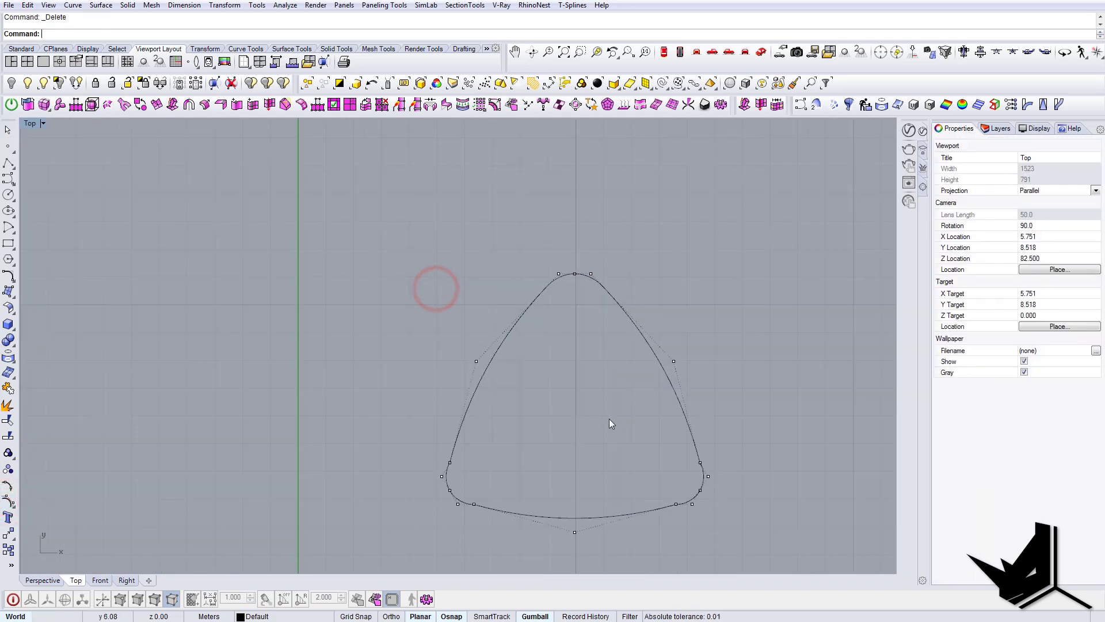
Step: Delete the two control points where the lower-right corner arc meets the adjacent sides
right_click_drag(698, 501, 664, 385)
scroll(665, 384, "up", 6)
left_click_drag(688, 310, 690, 319)
key("Delete")
left_click_drag(602, 368, 639, 403)
key("Delete")
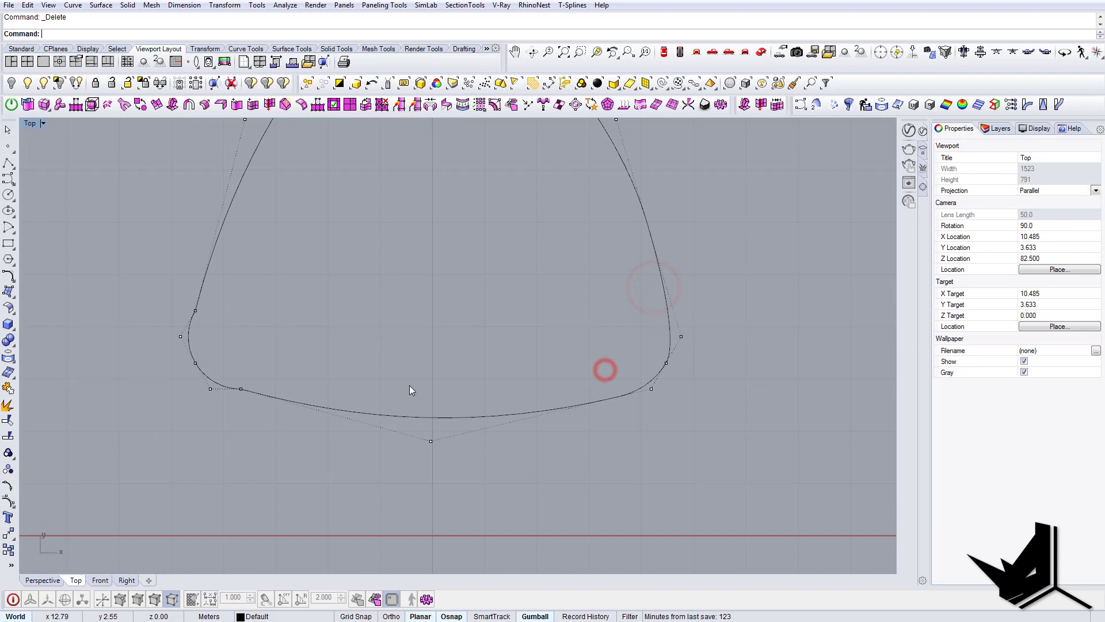
Step: Delete the control points where the lower-left corner arc meets the adjacent sides, and turn off the curve's control points
right_click_drag(220, 383, 364, 402)
scroll(364, 401, "up", 4)
left_click_drag(383, 396, 429, 428)
key("Delete")
left_click_drag(316, 269, 386, 311)
key("Delete")
scroll(418, 358, "down", 8)
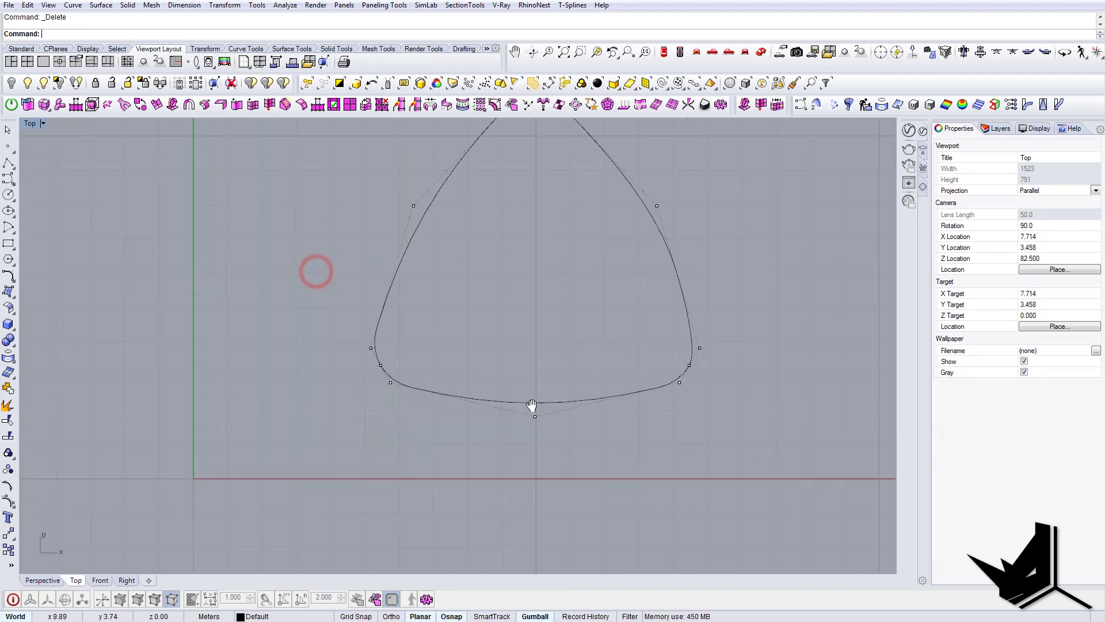
right_click_drag(533, 407, 511, 530)
scroll(606, 278, "down", 2)
key("Escape")
scroll(622, 302, "down", 2)
right_click_drag(621, 302, 554, 315)
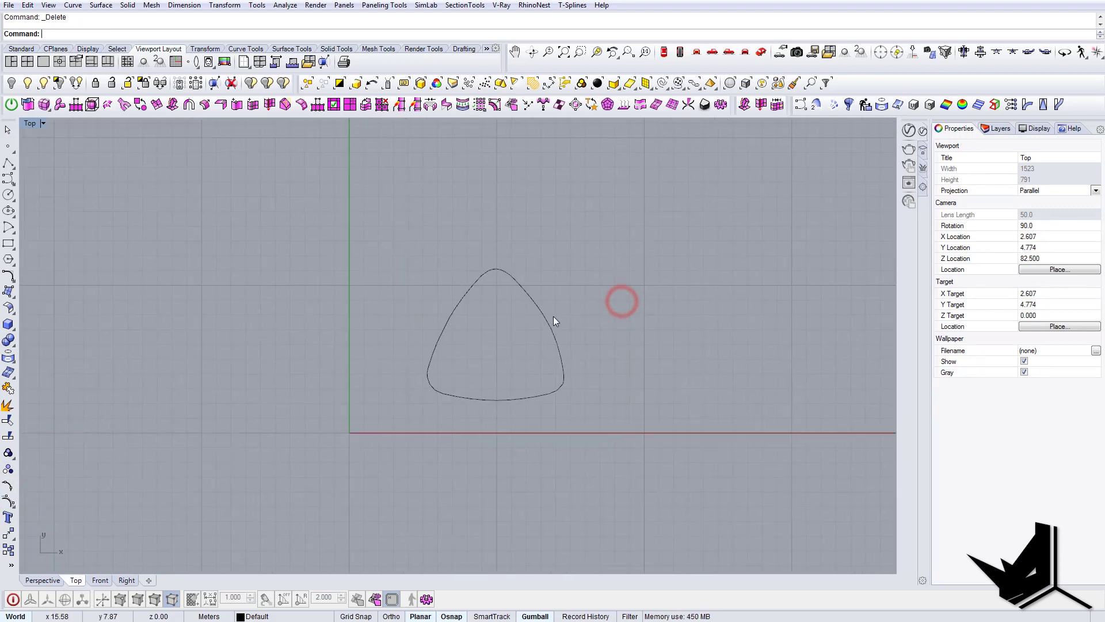
mouse_move(607, 249)
right_mouse_down()
mouse_move(627, 236)
mouse_move(614, 235)
right_mouse_up()
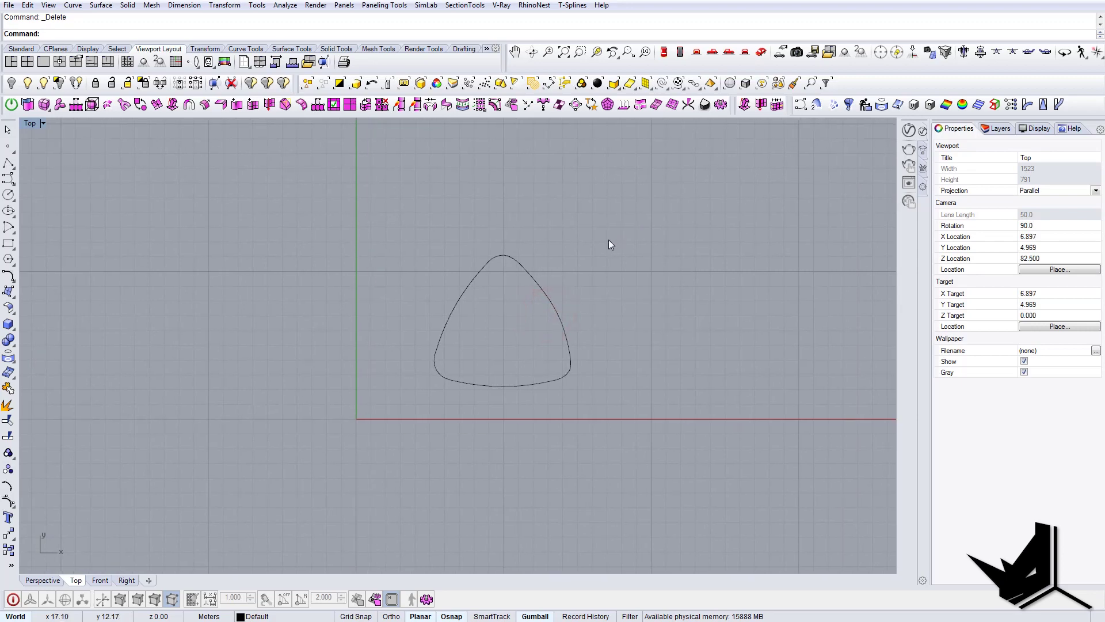
Step: Launch Grasshopper and shift its window aside to uncover the viewport layout tools
type("rasshopper")
key("Return")
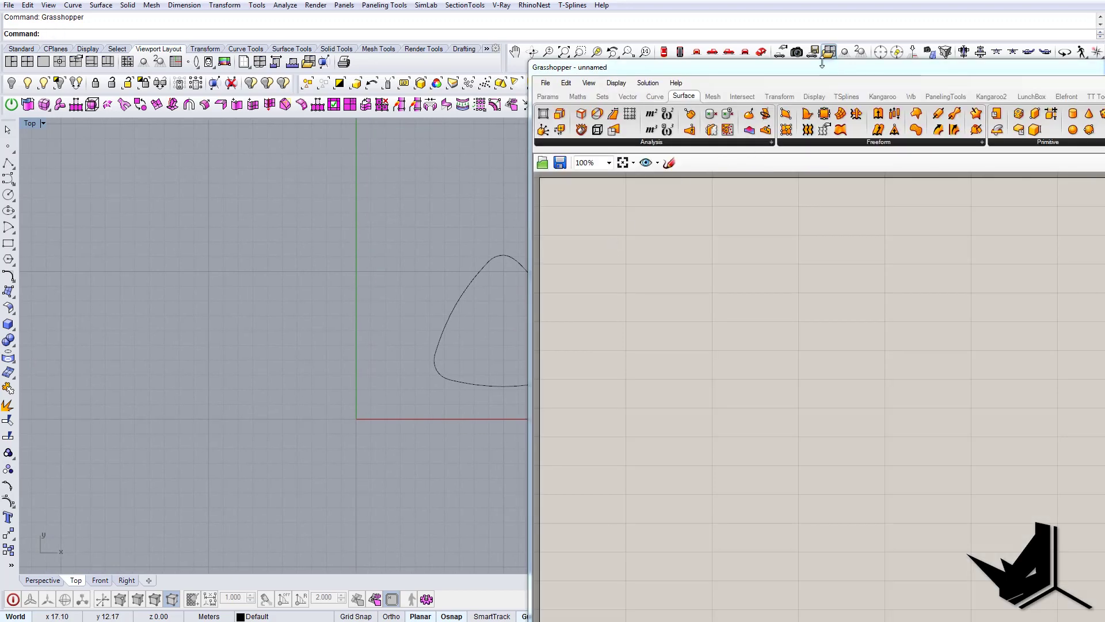
left_click_drag(819, 68, 793, 96)
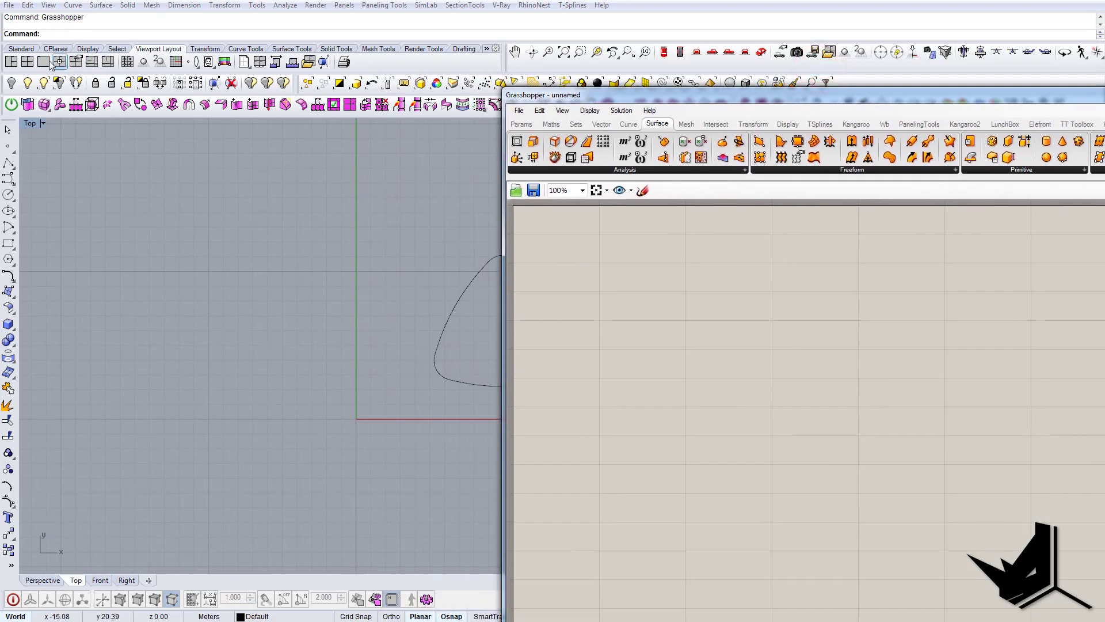
Step: Switch to the three-viewport layout and set the large viewport to the Perspective view
left_click(11, 61)
left_click(45, 124)
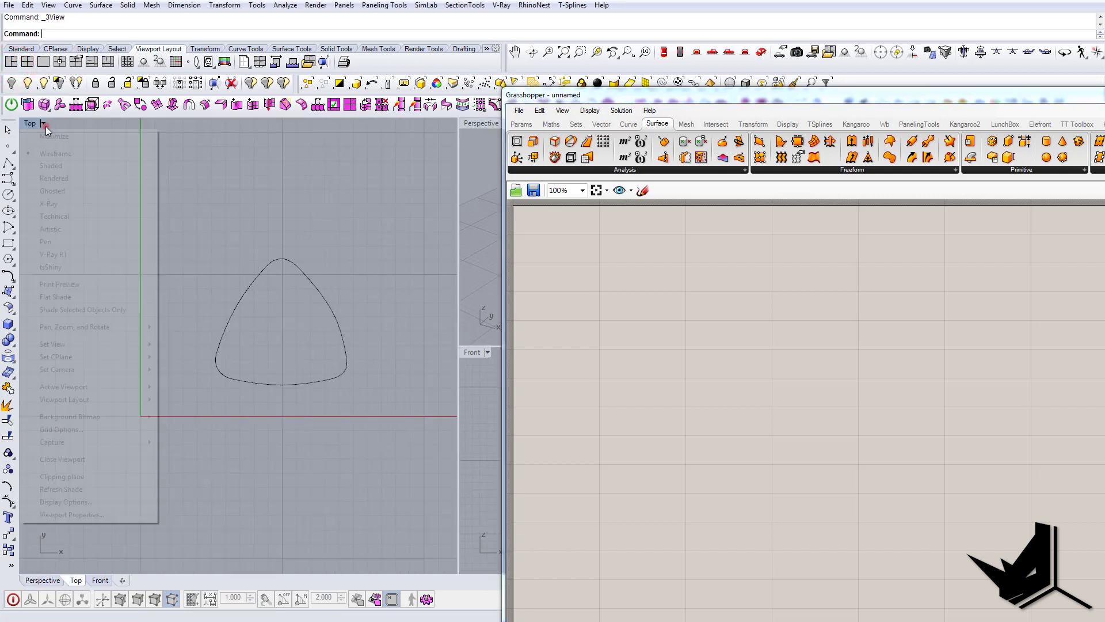
left_click(137, 344)
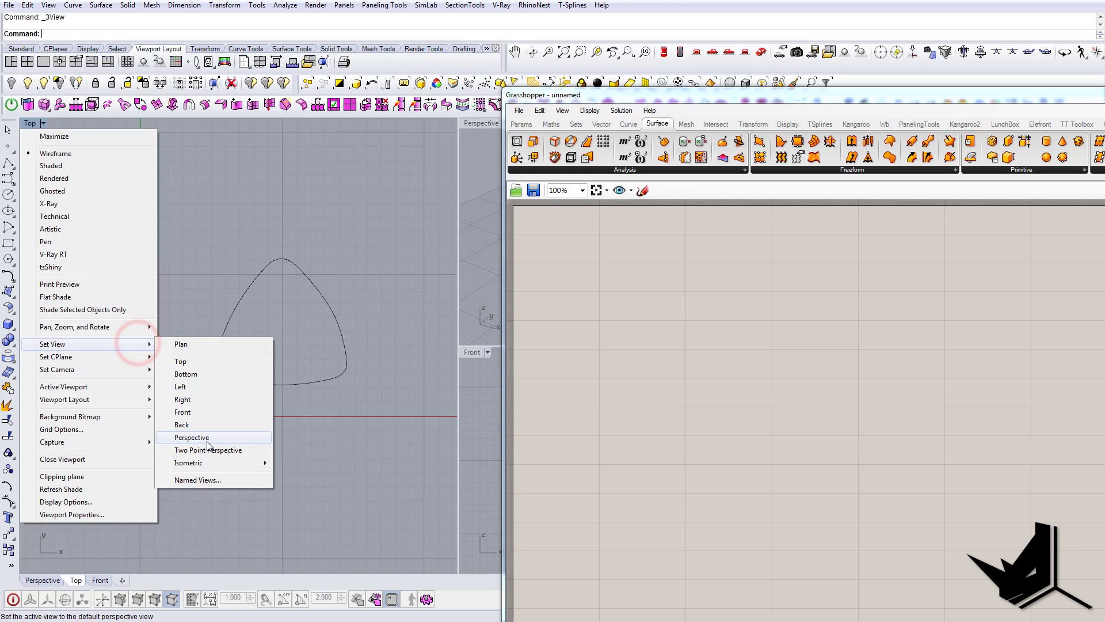
left_click(199, 437)
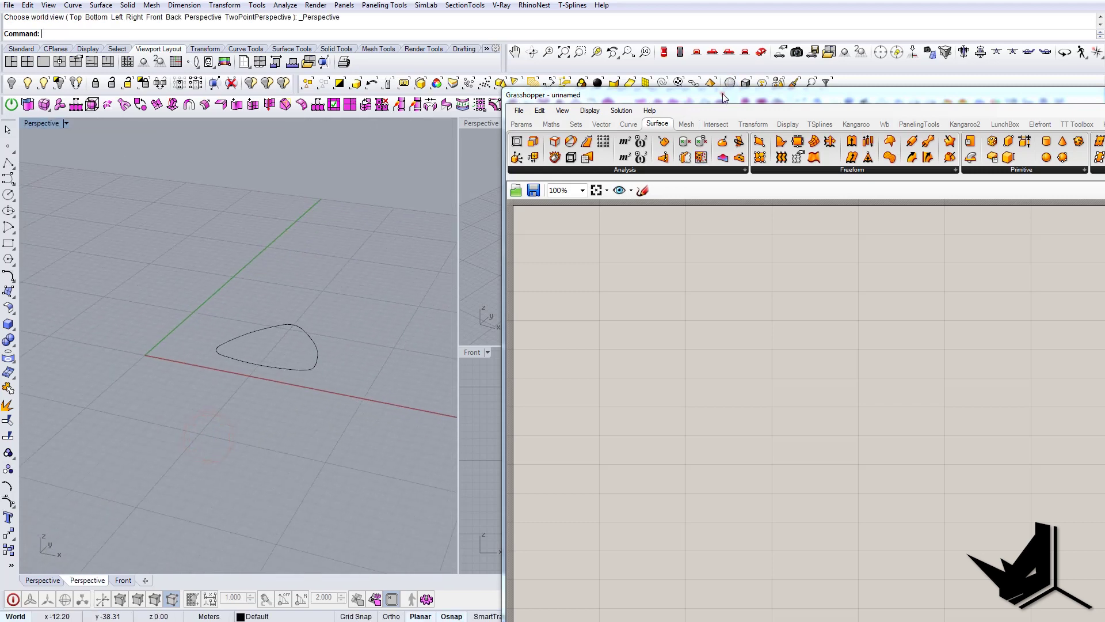
Step: Move and resize the Grasshopper window so it sits beside the large perspective viewport with the base curve in view
left_click_drag(723, 94, 683, 4)
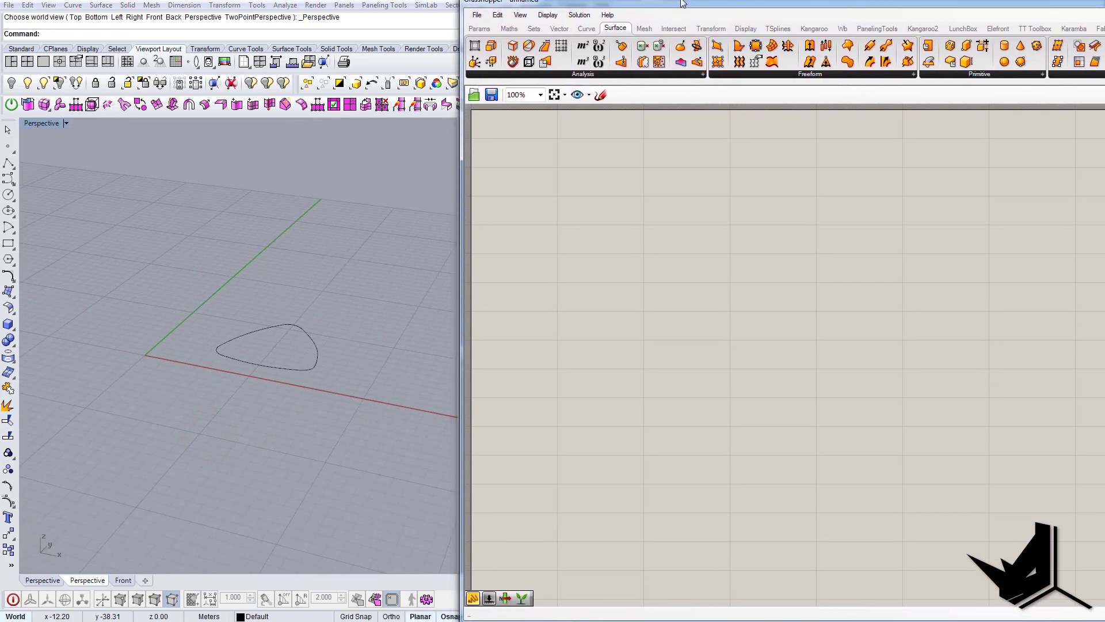
mouse_move(1104, 1)
left_mouse_down()
mouse_move(1068, 30)
mouse_move(1100, 6)
left_mouse_up()
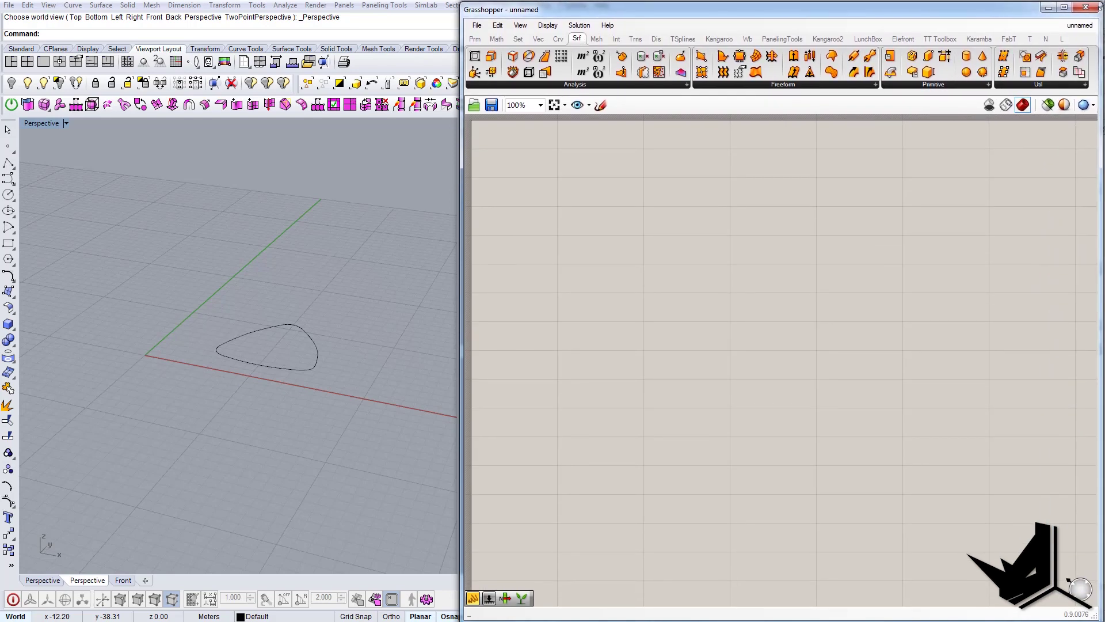
left_click(679, 247)
right_click_drag(284, 340, 290, 383)
scroll(294, 323, "up", 4)
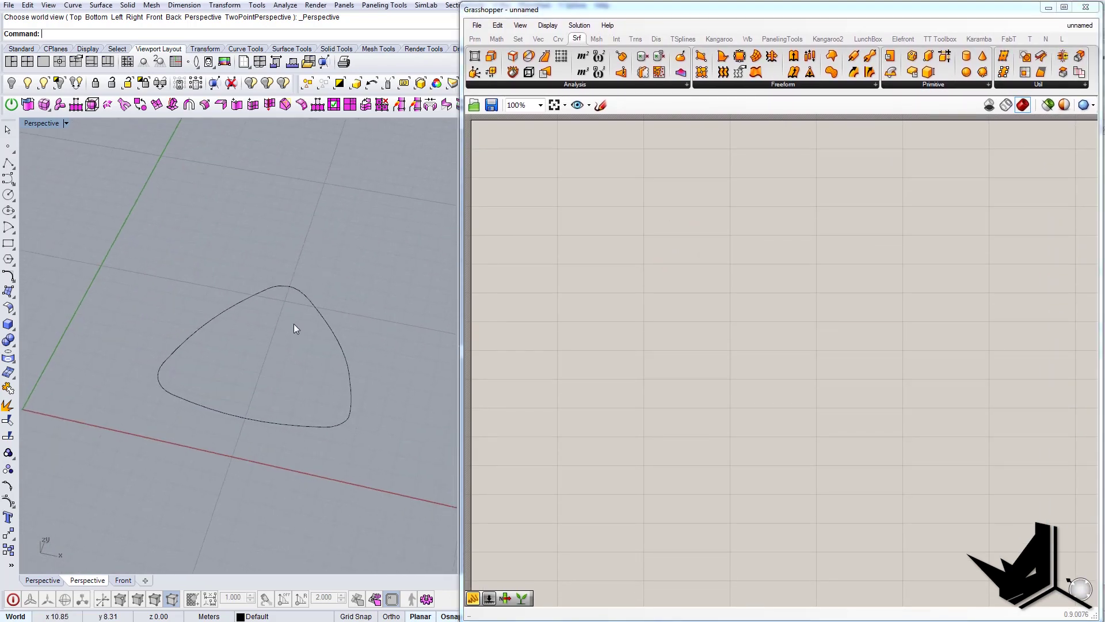
Step: Open the reference tower photo, examine its stacked and twisted layers, and return to the modelling windows
left_click(373, 620)
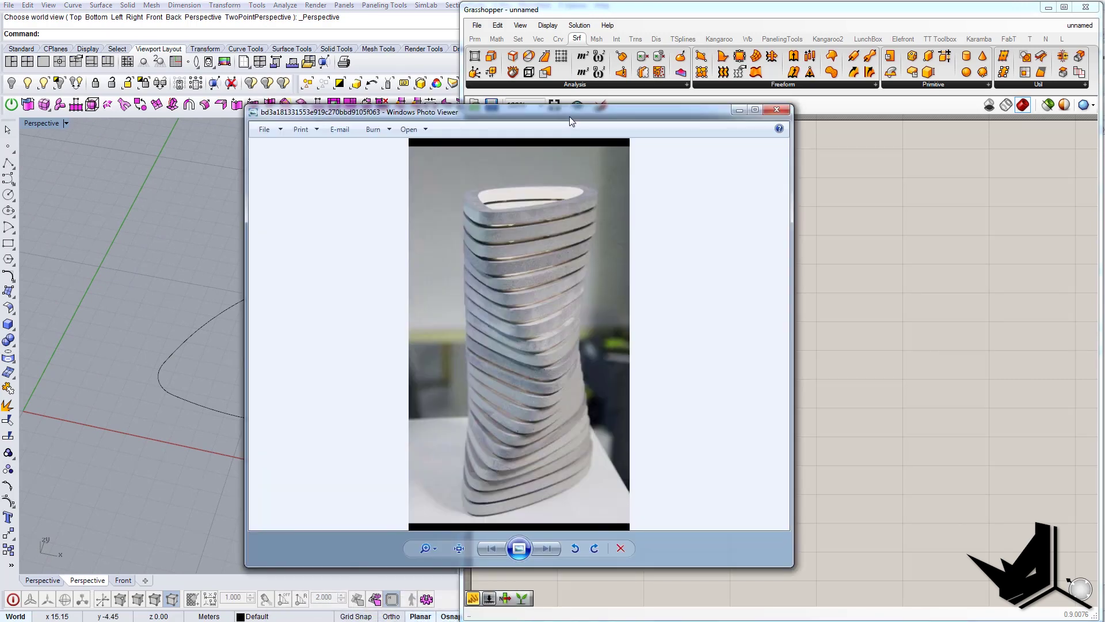
left_click_drag(570, 119, 616, 115)
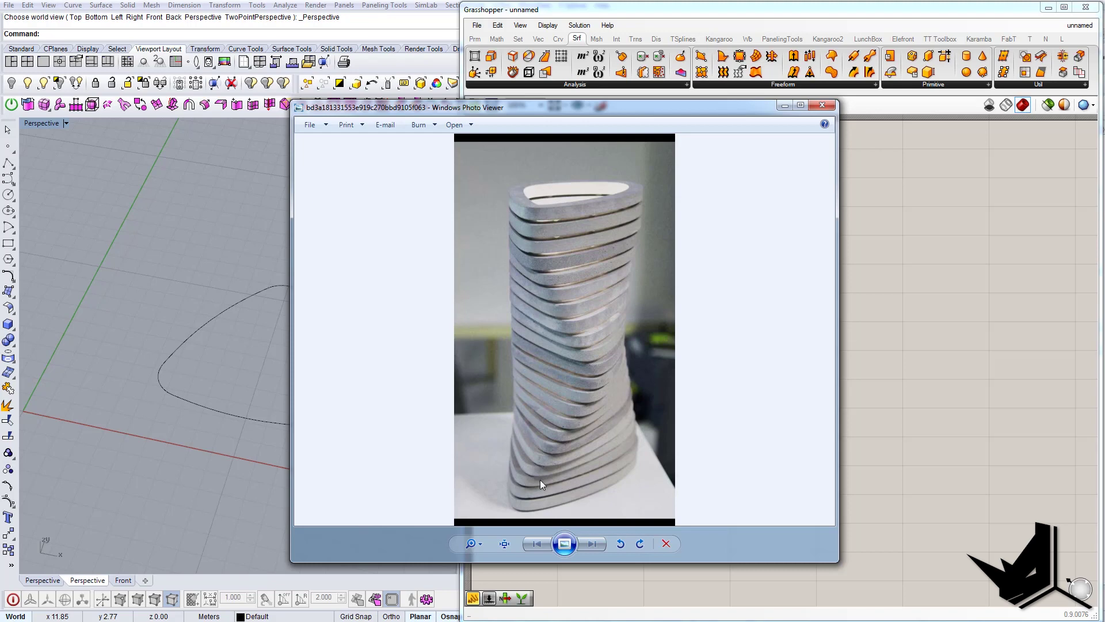
left_click(696, 112)
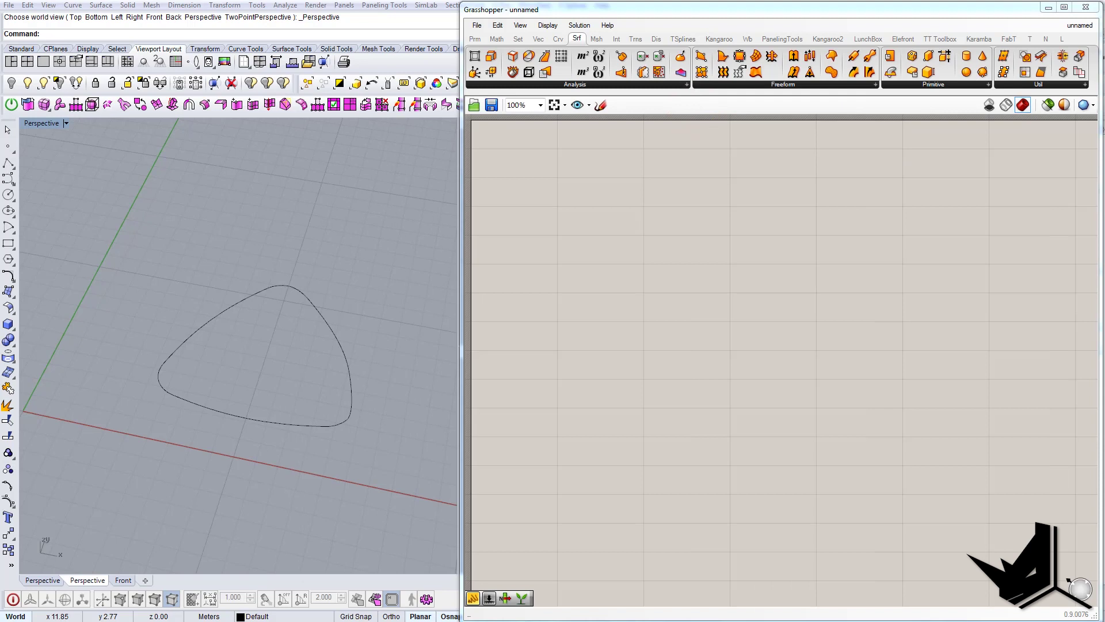
Step: Place a Curve parameter and a Move component on the Grasshopper canvas, with Move beside the Curve parameter
double_click(590, 254)
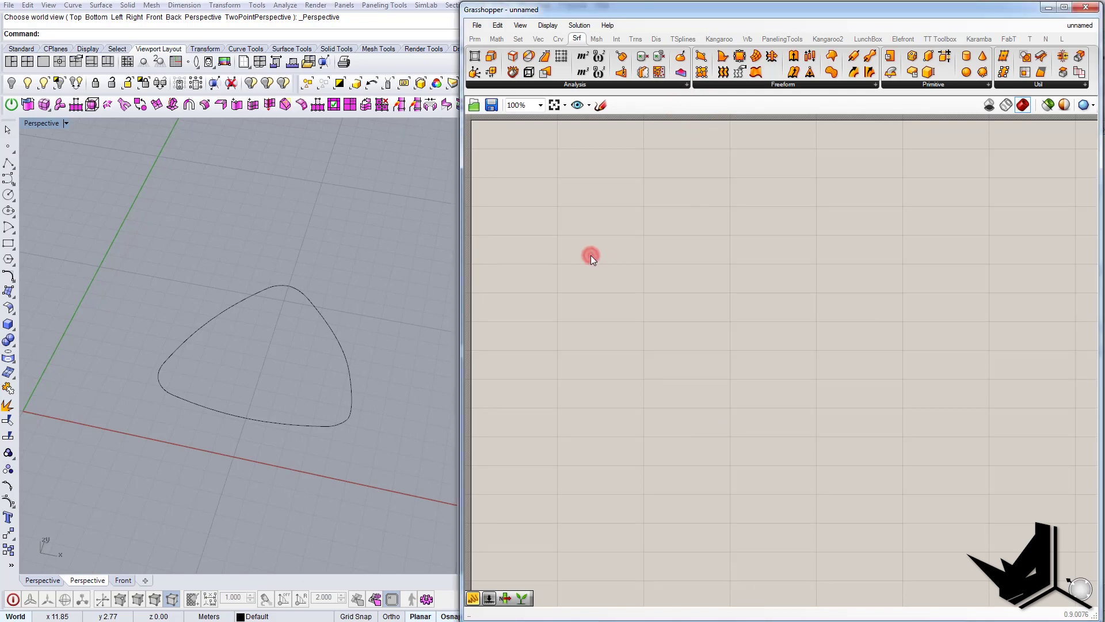
type("crv")
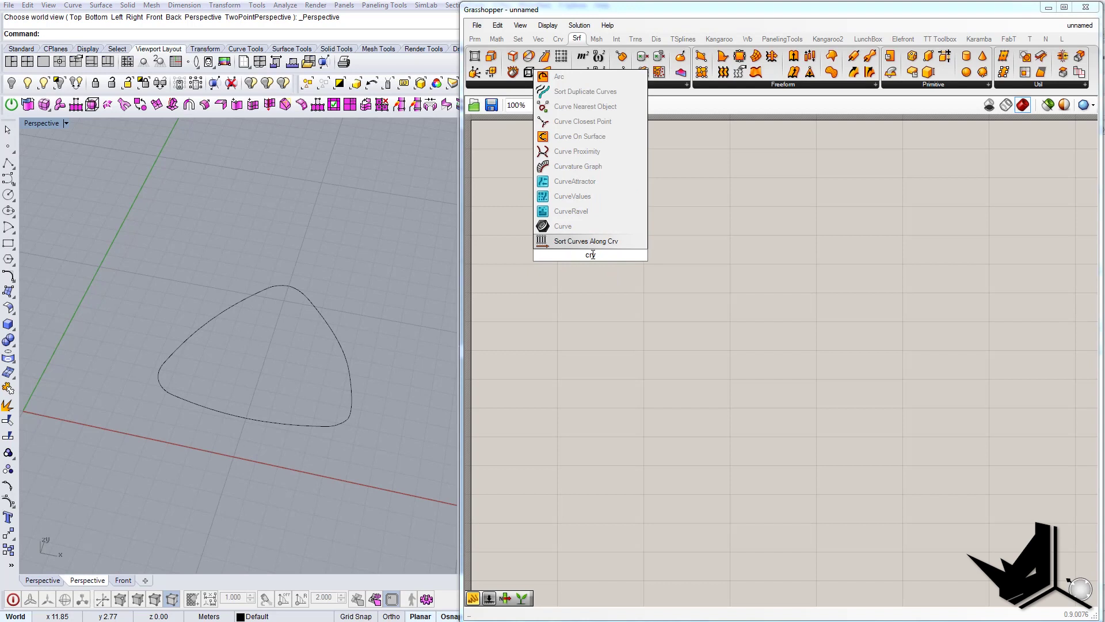
left_click(578, 225)
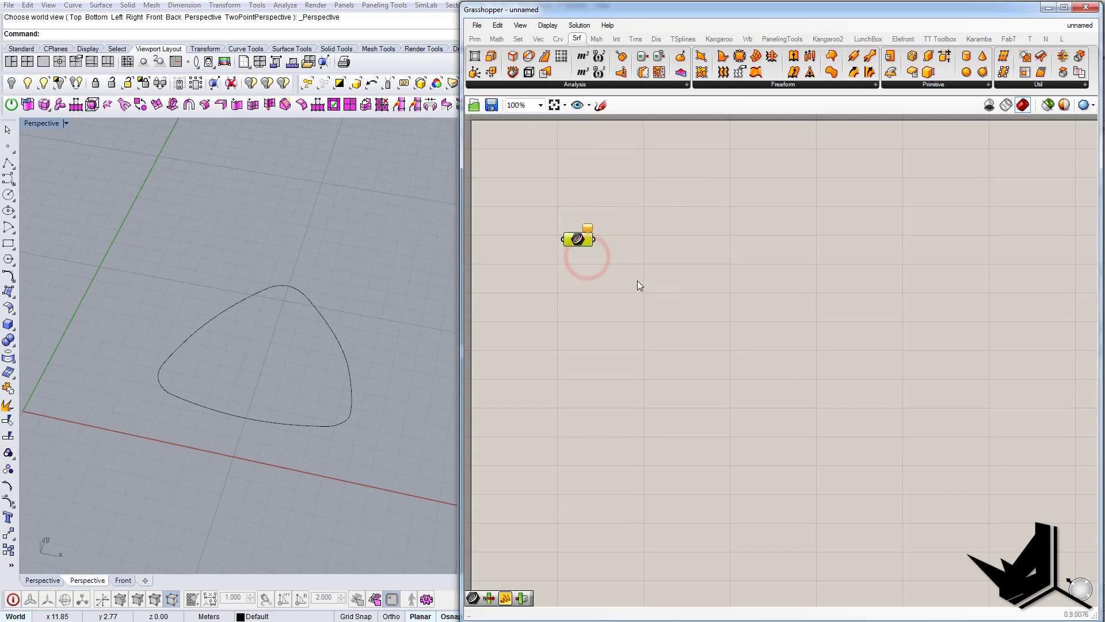
double_click(751, 278)
type("move")
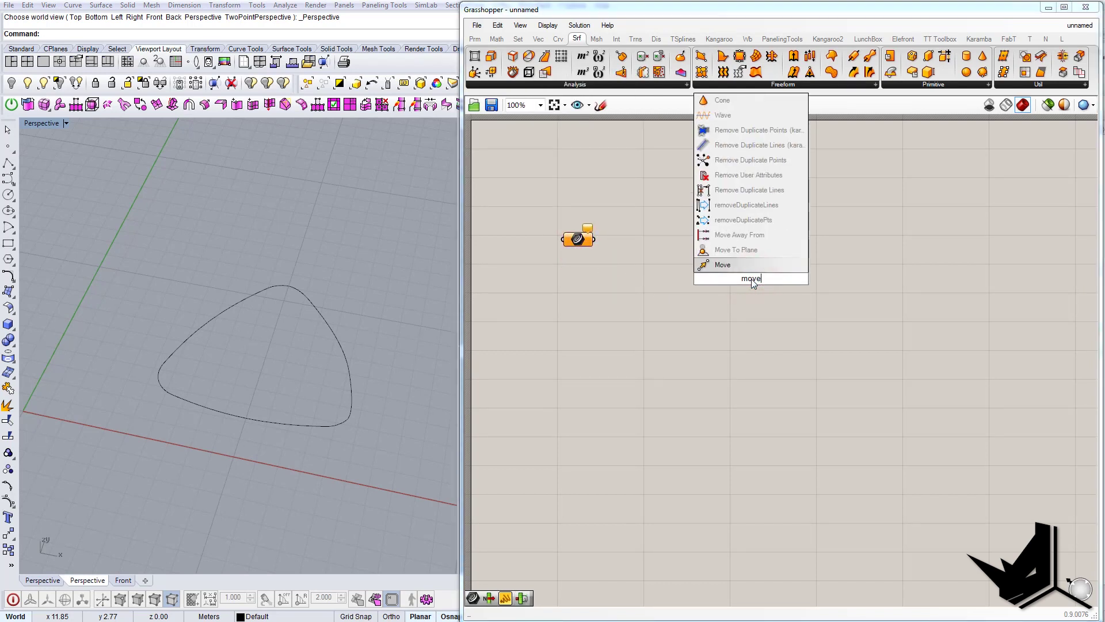
key("Return")
left_click_drag(751, 278, 768, 252)
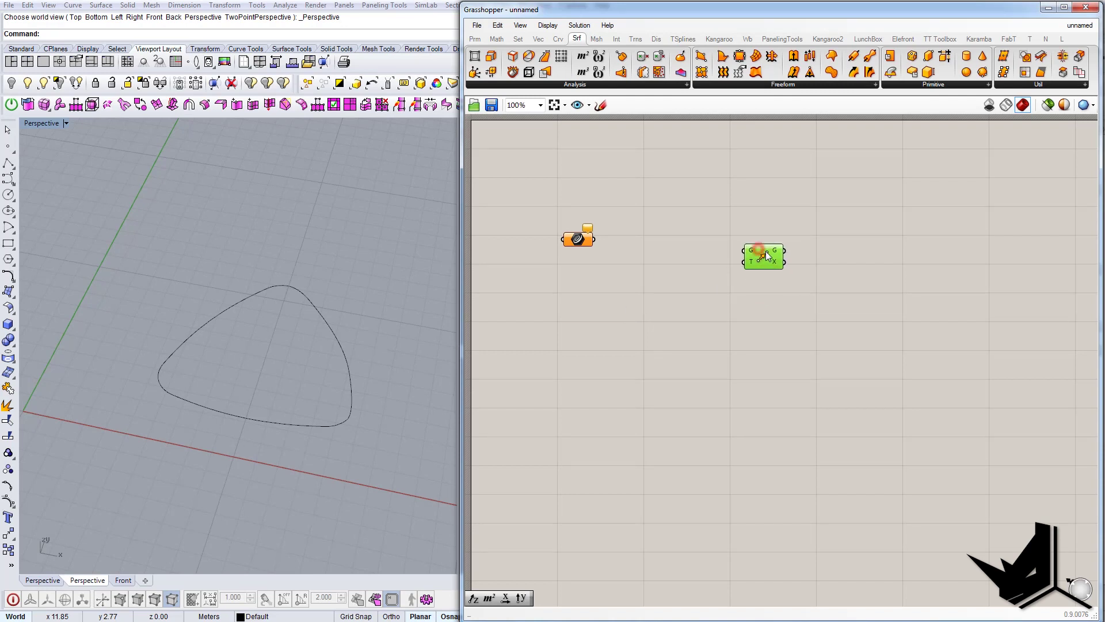
left_click_drag(582, 242, 590, 252)
Step: Reference the rounded triangle as the single curve in the Curve parameter and hide the original Rhino curve
left_click(327, 332)
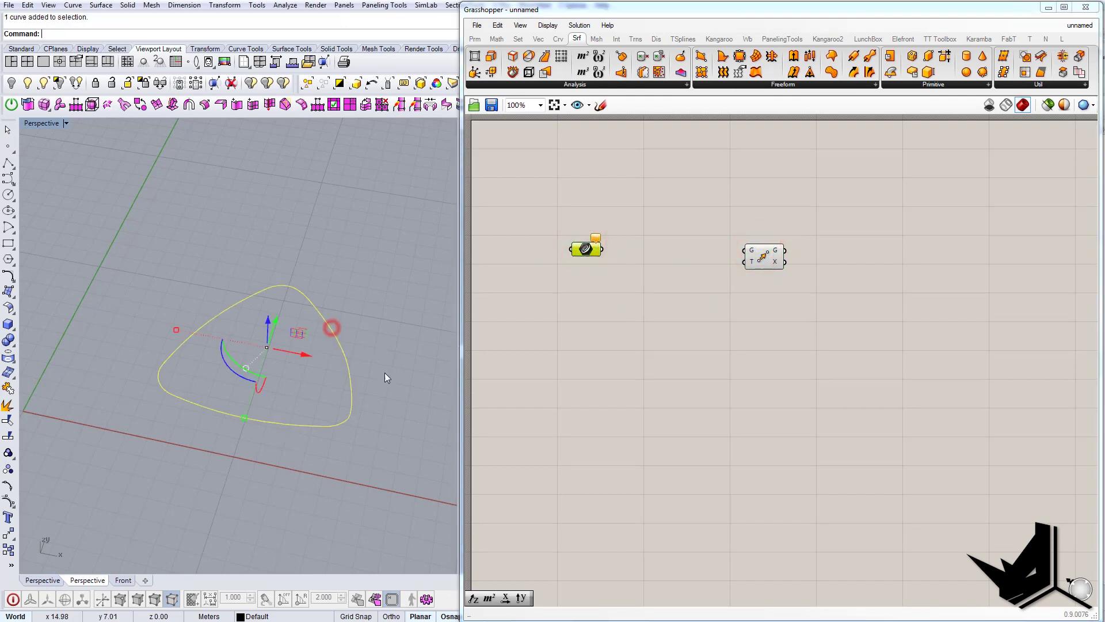
right_click_drag(384, 372, 370, 352)
right_click(588, 248)
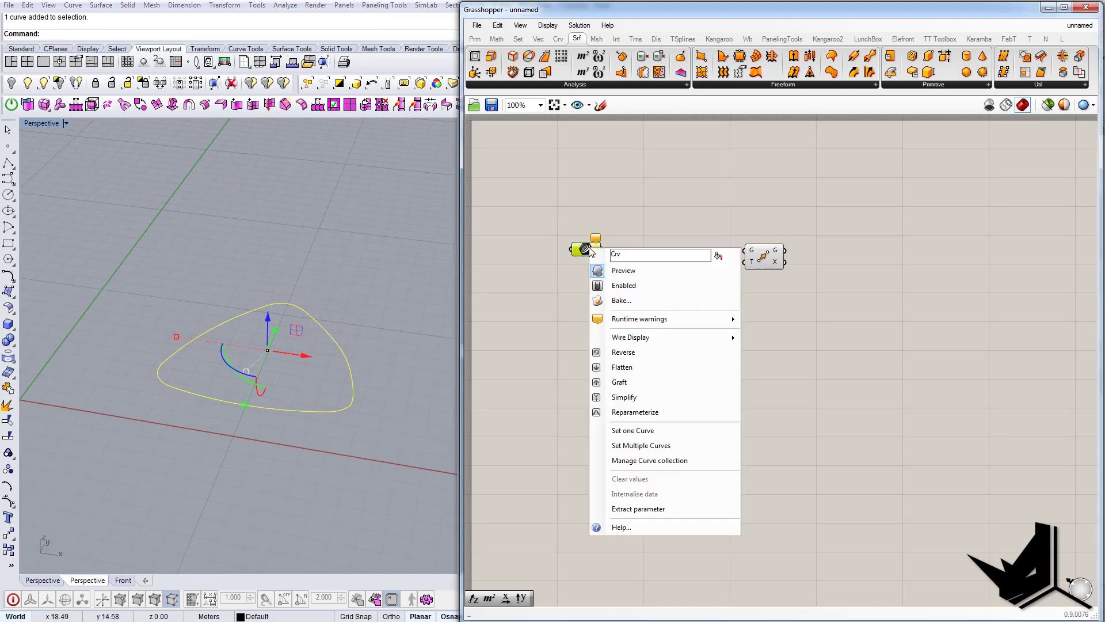
left_click(627, 431)
left_click(380, 308)
left_click(332, 332)
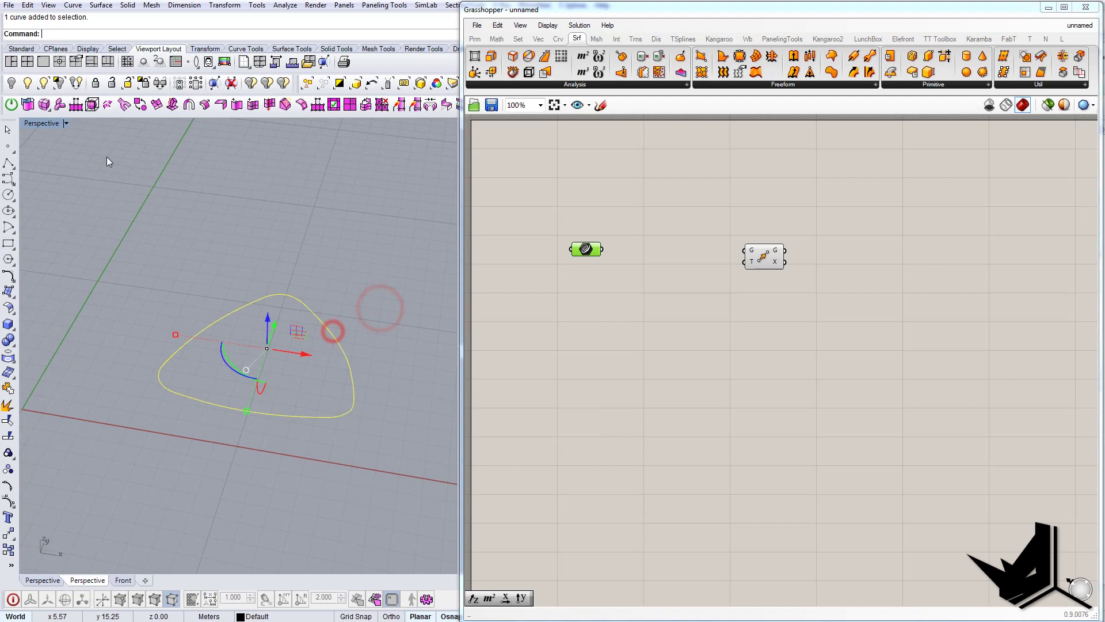
left_click(10, 83)
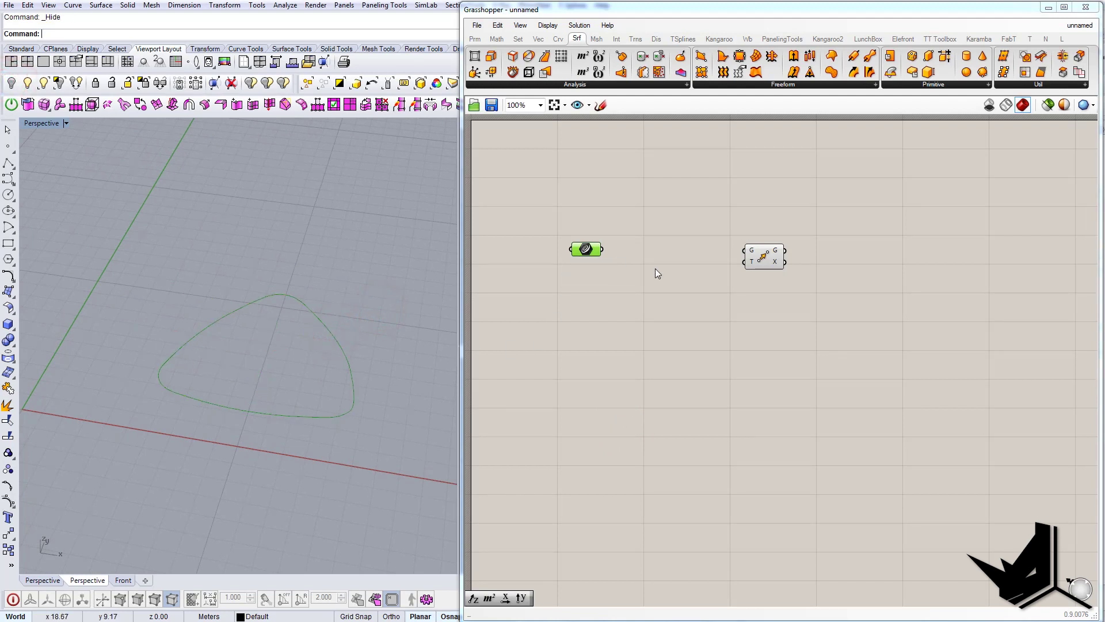
Step: Connect the Curve parameter to the Move component's geometry input and check its default motion vector
left_click_drag(760, 251, 767, 267)
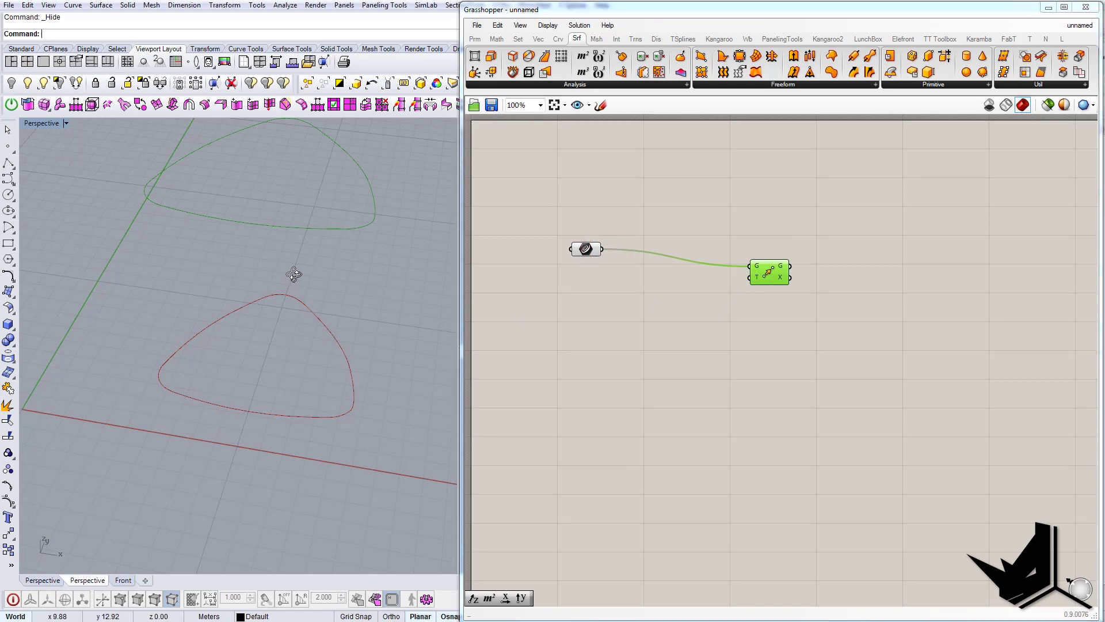
right_click_drag(296, 271, 321, 425)
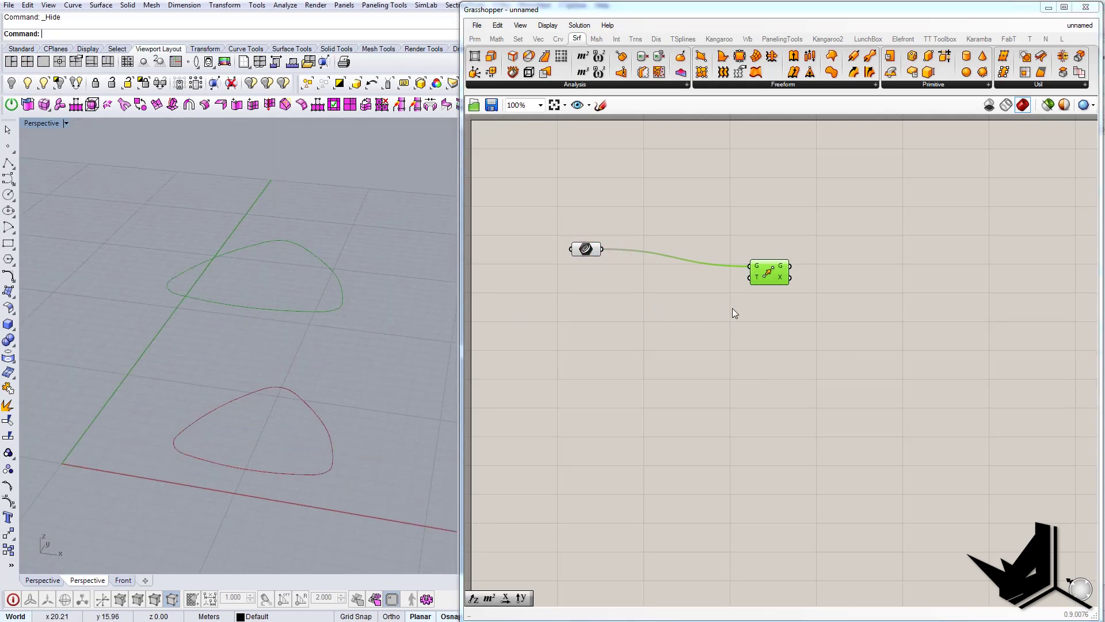
mouse_move(753, 279)
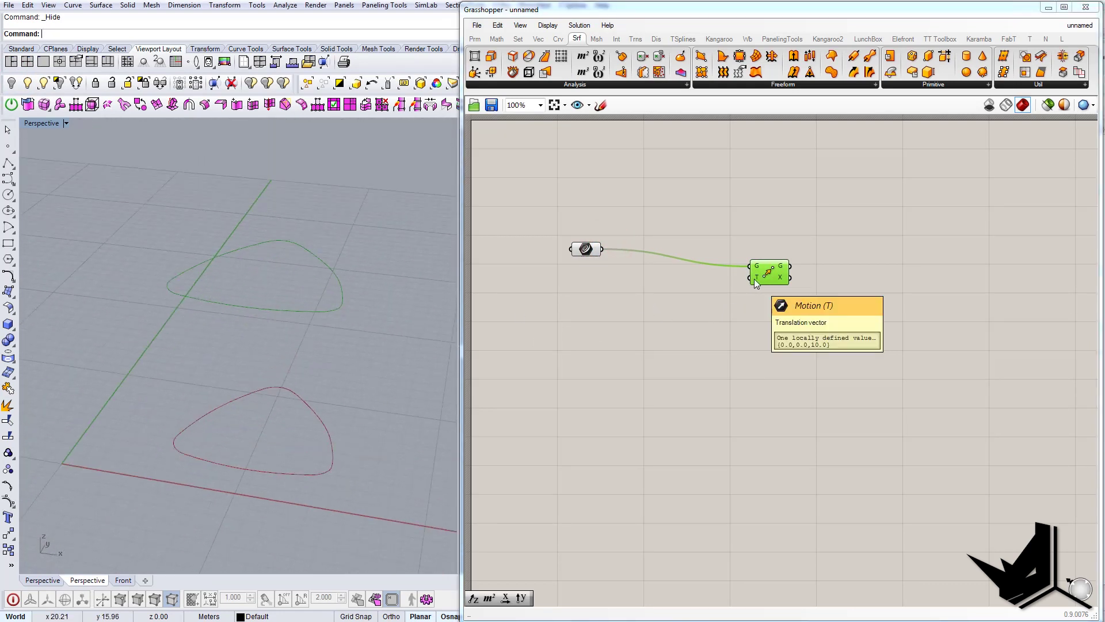
right_click_drag(316, 339, 314, 345)
left_click_drag(774, 270, 786, 261)
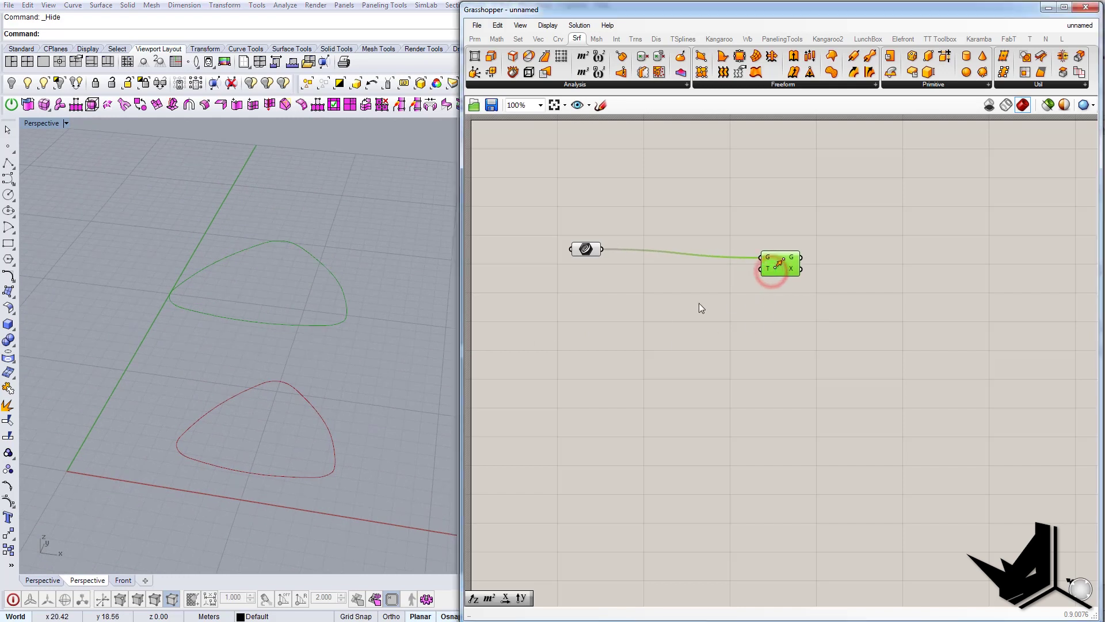
Step: Add a Series component below the wire between the Curve parameter and the Move component
right_click_drag(671, 306, 665, 316)
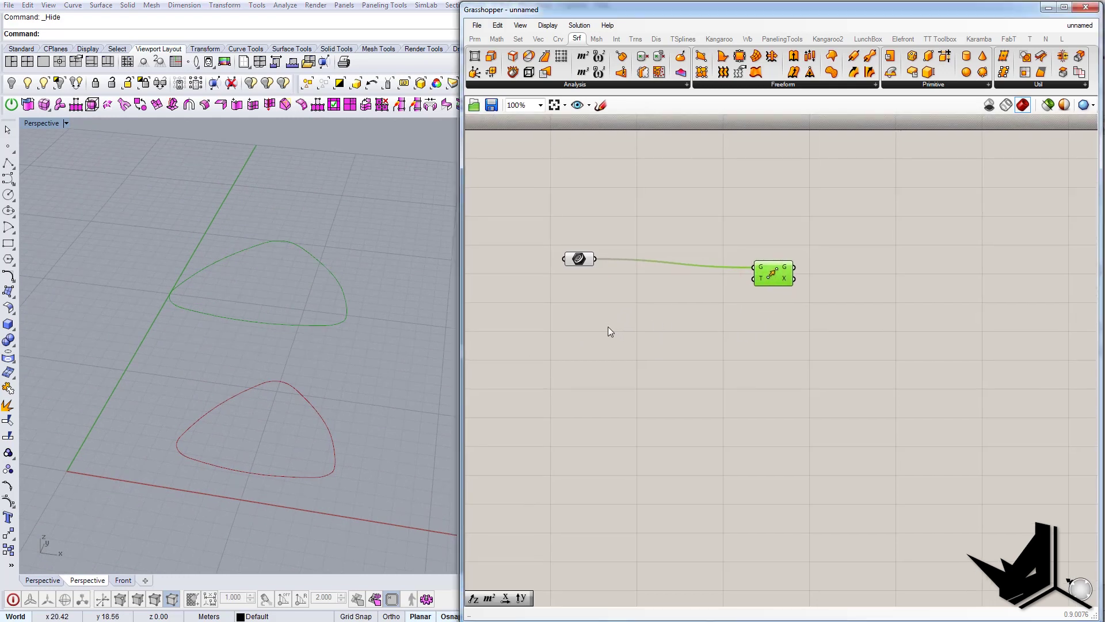
double_click(608, 327)
type("ser")
left_click(582, 314)
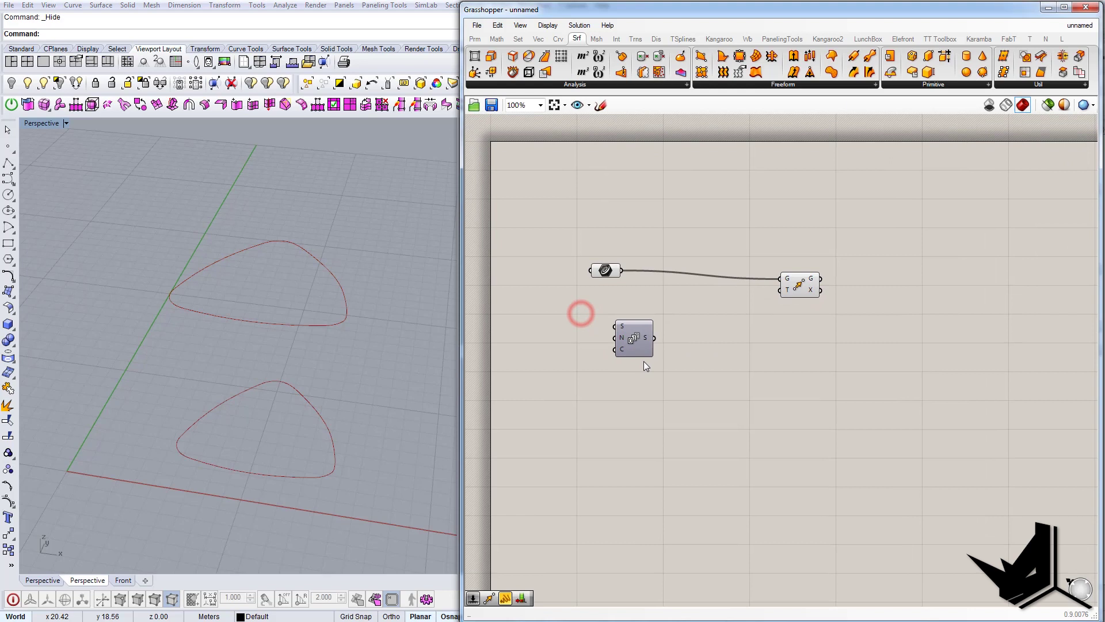
left_click_drag(639, 345, 675, 365)
Step: Create a number slider set to 22, connect it to the Series component's count input, and tidy the component positions
double_click(569, 374)
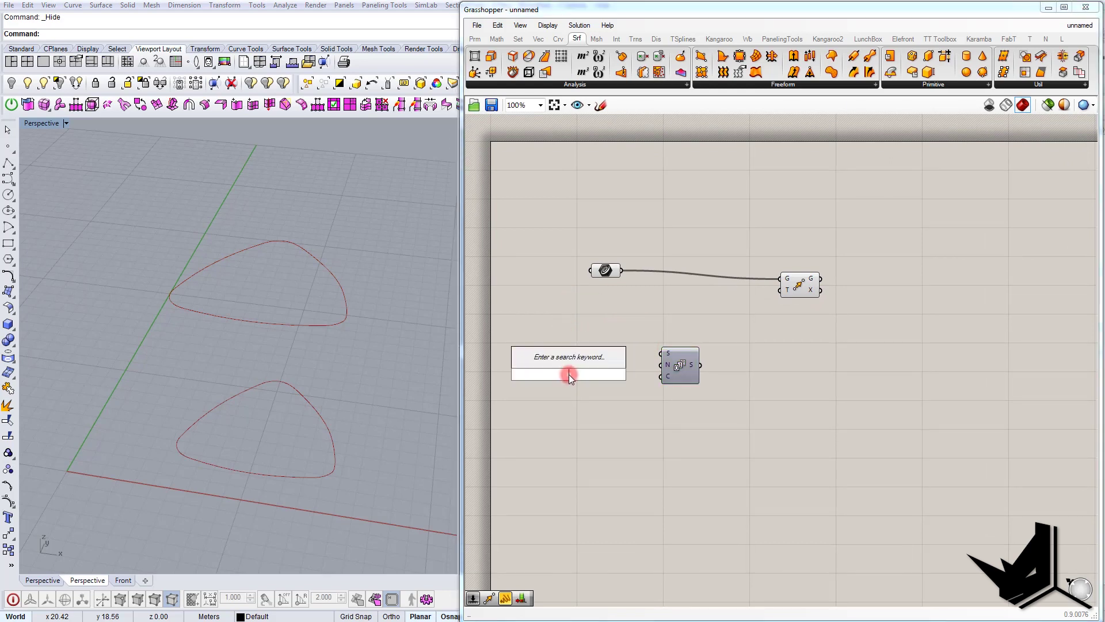
type("22")
key("Return")
left_click(593, 374)
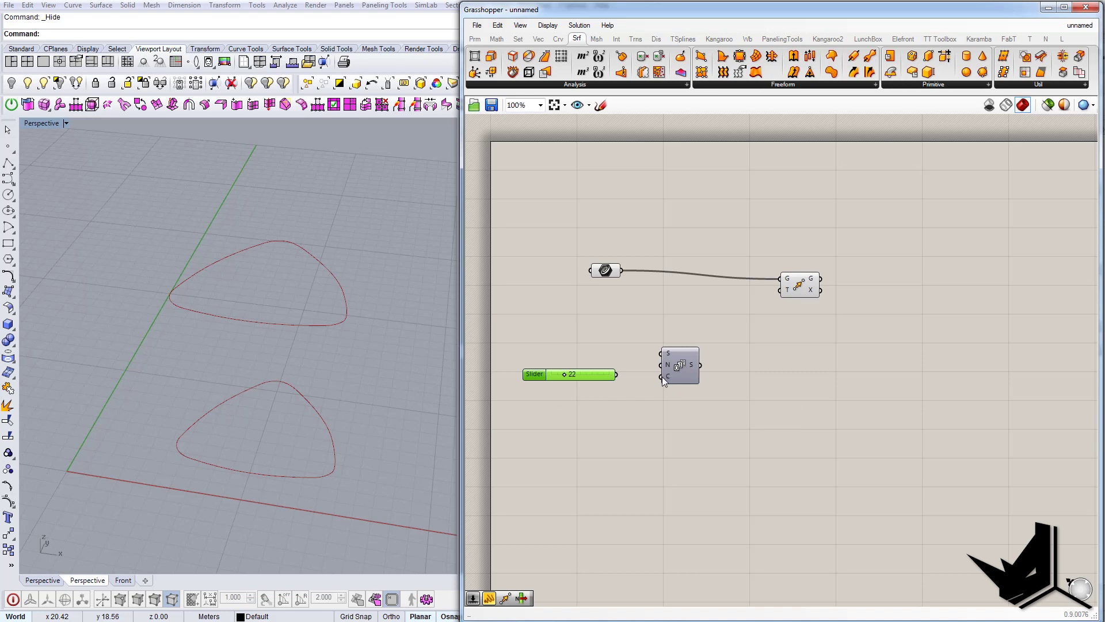
left_click_drag(603, 374, 604, 384)
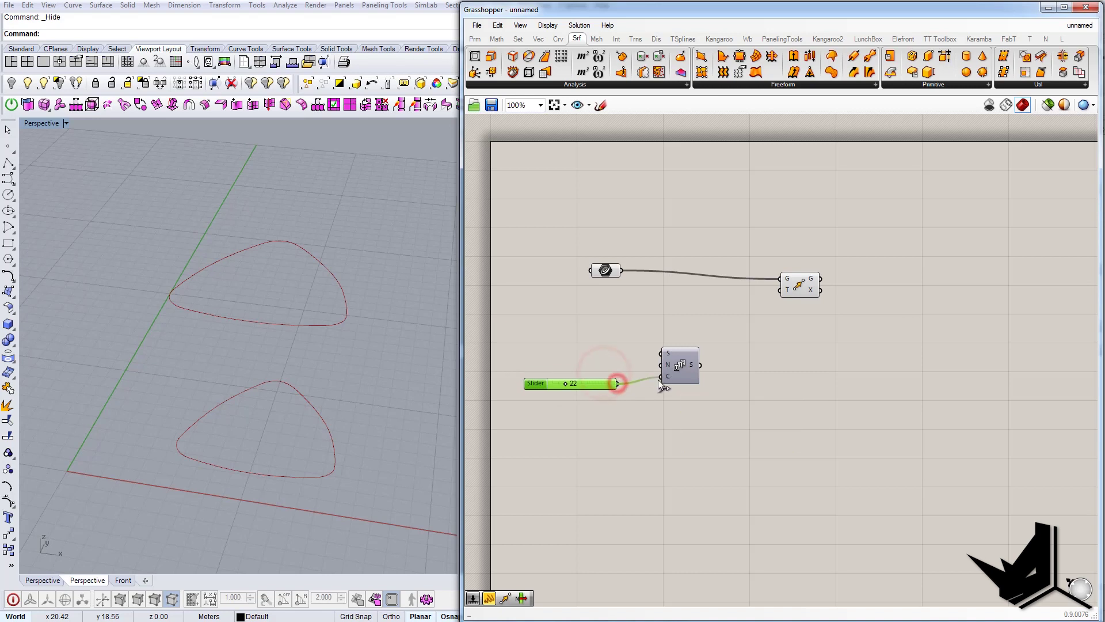
left_click_drag(660, 384, 697, 360)
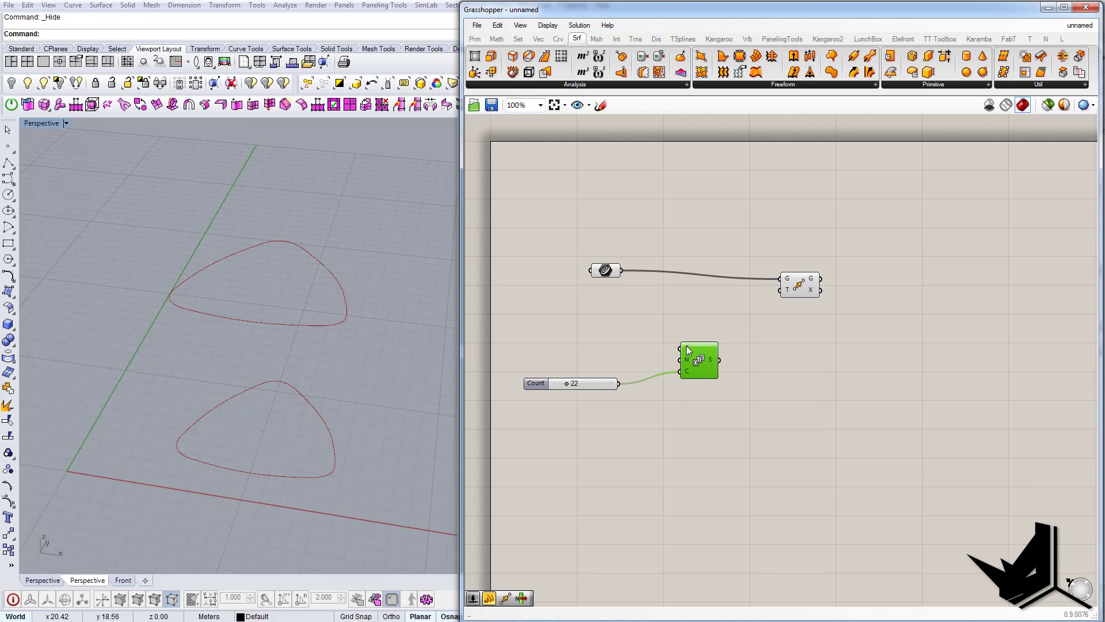
right_click_drag(678, 378, 645, 383)
left_click_drag(662, 373, 656, 380)
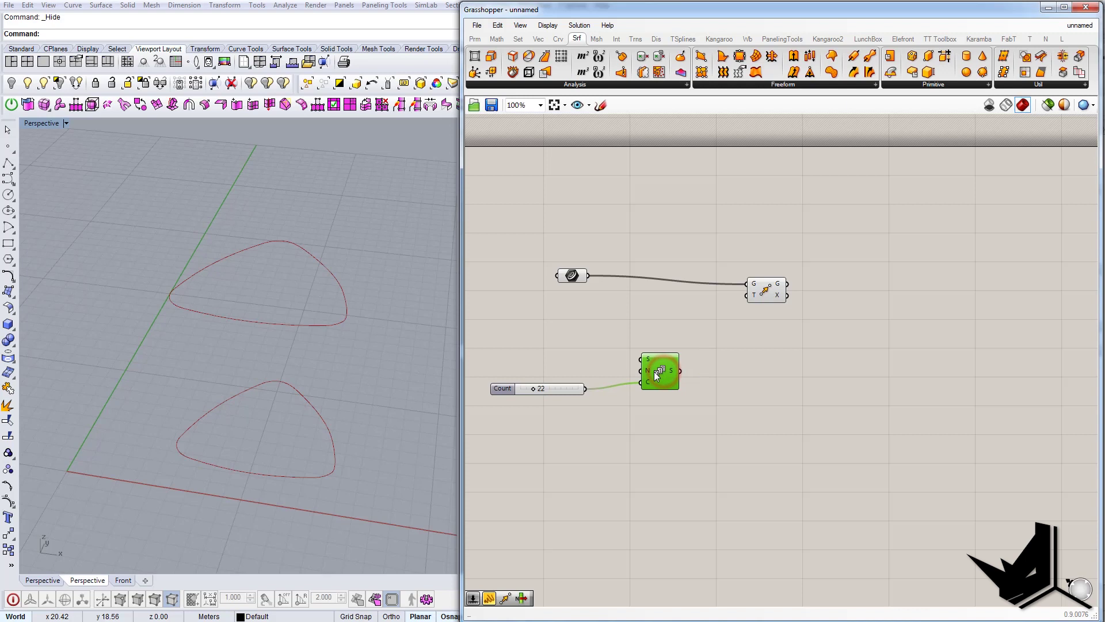
left_click(767, 289)
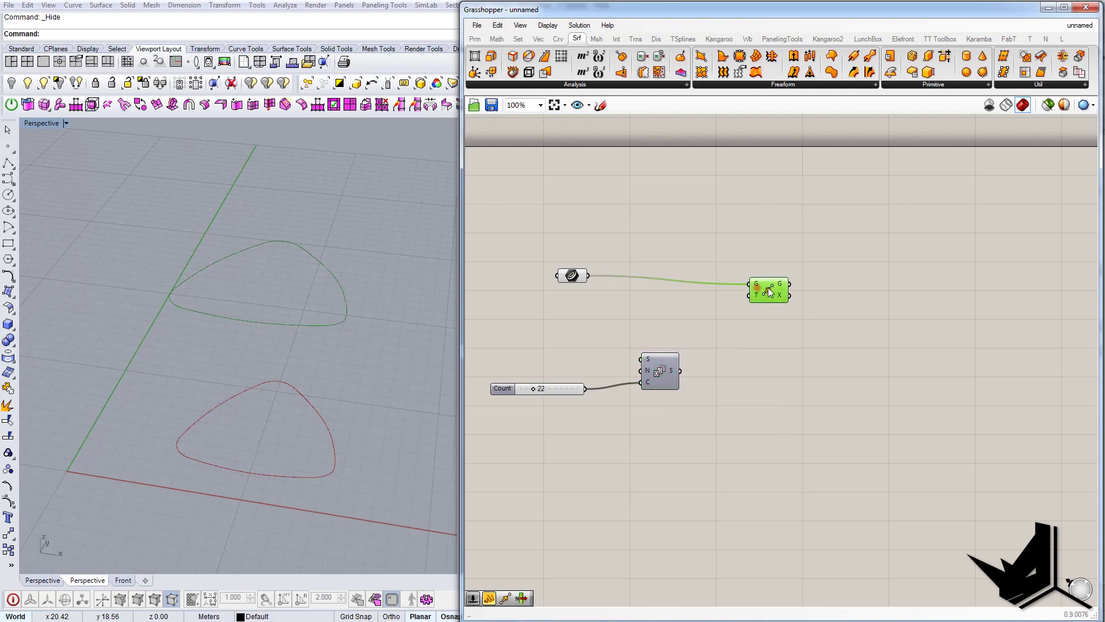
Step: Move the Move component farther along and add a Unit Z component between it and the Series component
left_click_drag(768, 288, 838, 291)
double_click(761, 323)
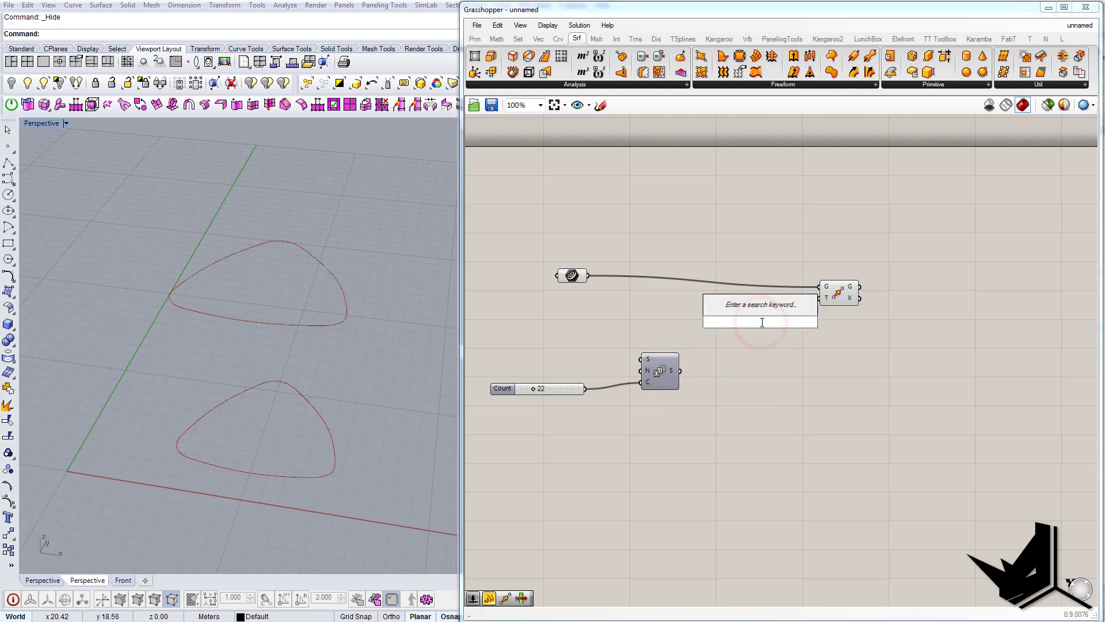
type("y")
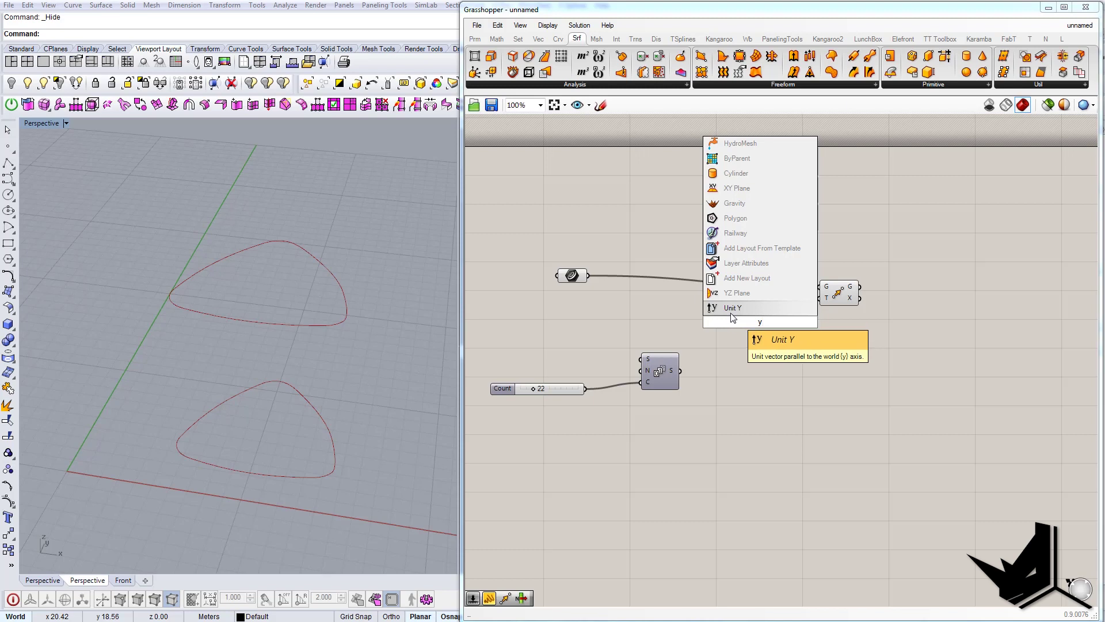
key("BackSpace")
type("z")
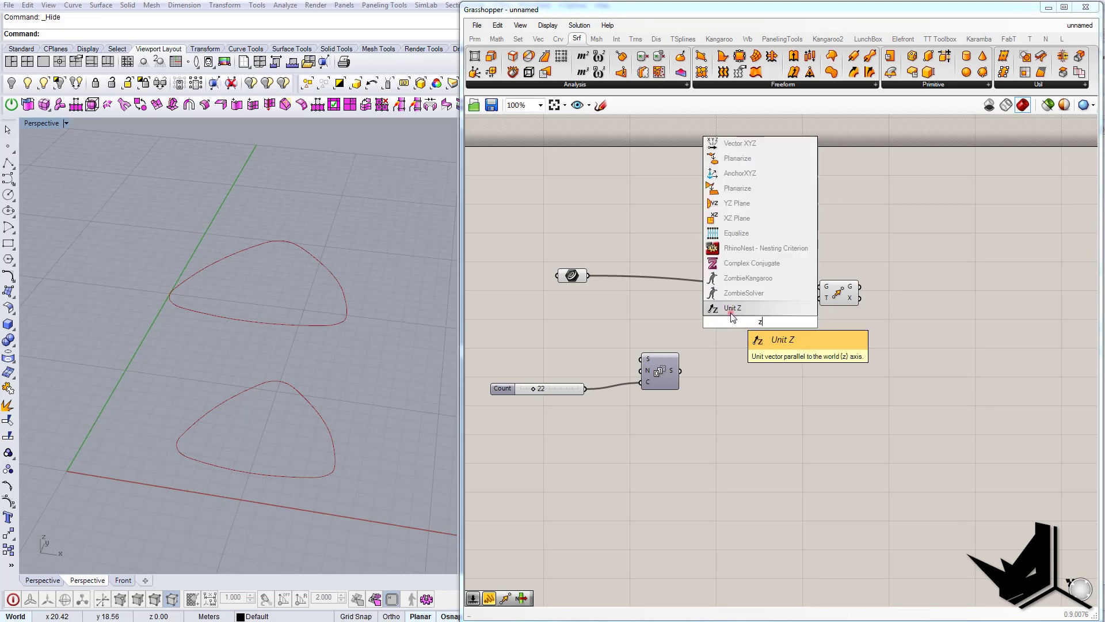
left_click(731, 311)
Step: Connect the Series output to Unit Z's factor input and the Unit Z vector to the Move component's motion input
left_click(657, 373)
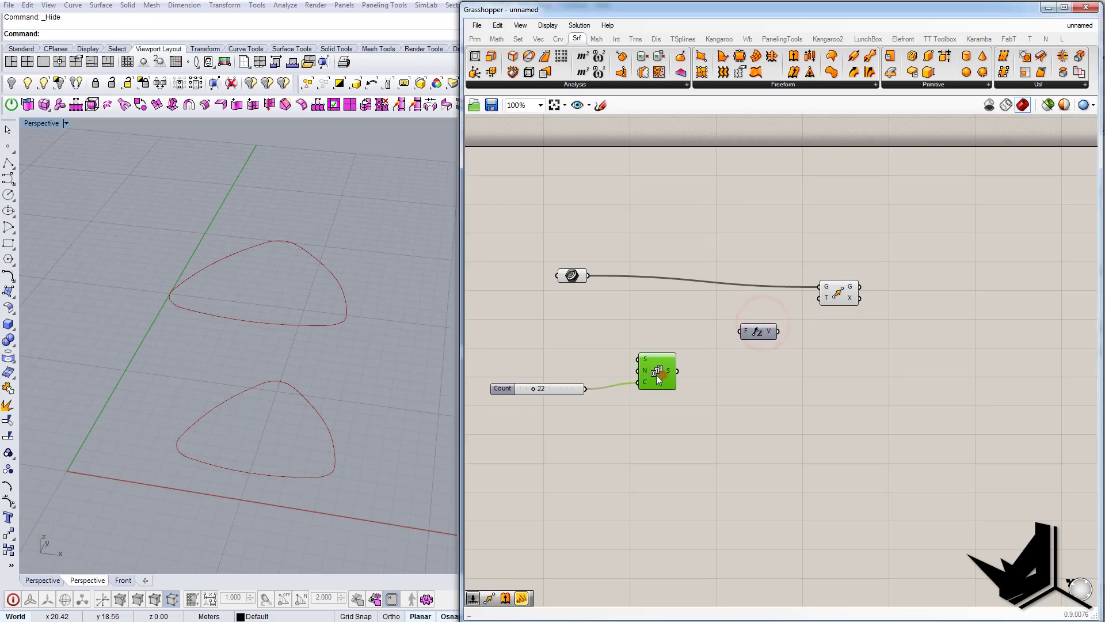
left_click_drag(674, 373, 819, 298)
right_click_drag(345, 311, 308, 391)
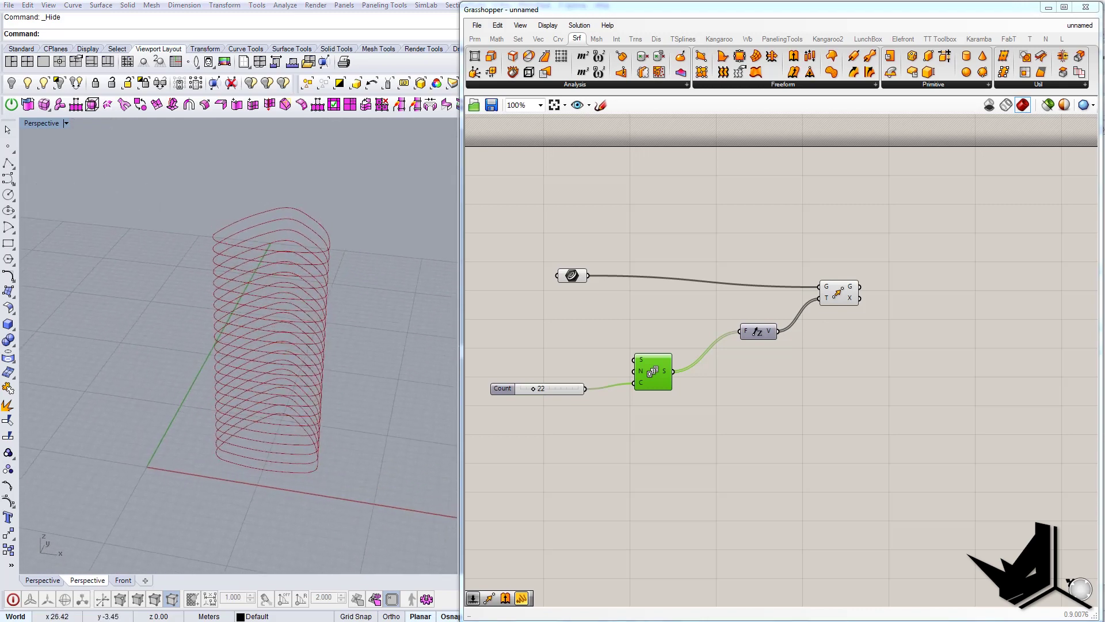
Step: Check the twist in the tower reference photo and add a Rotate component after the Move component
left_click_drag(578, 621, 590, 215)
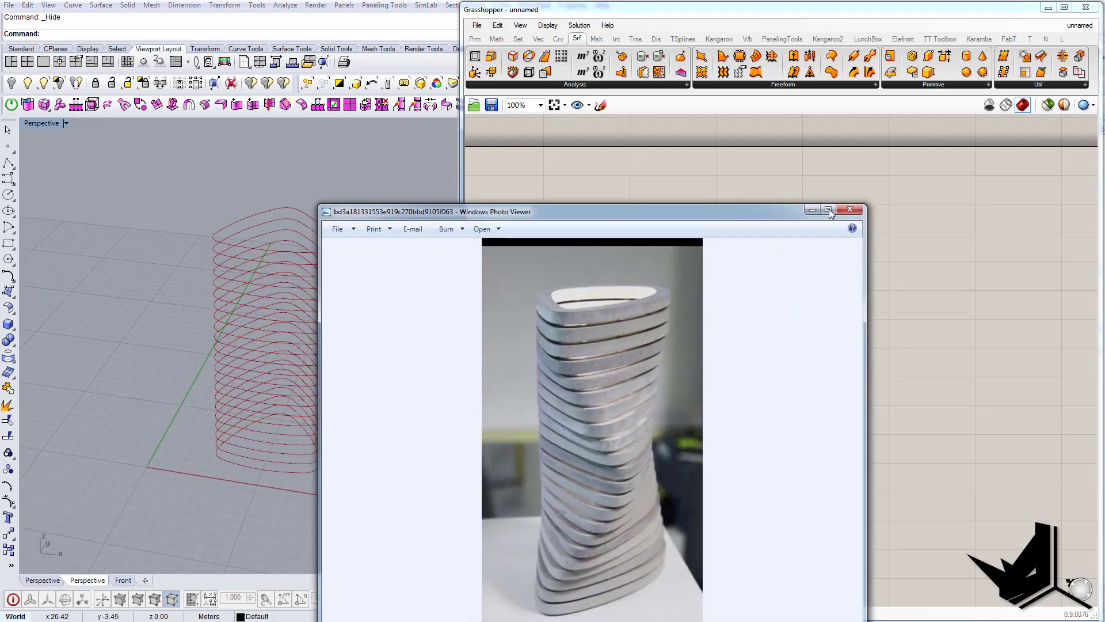
left_click(812, 209)
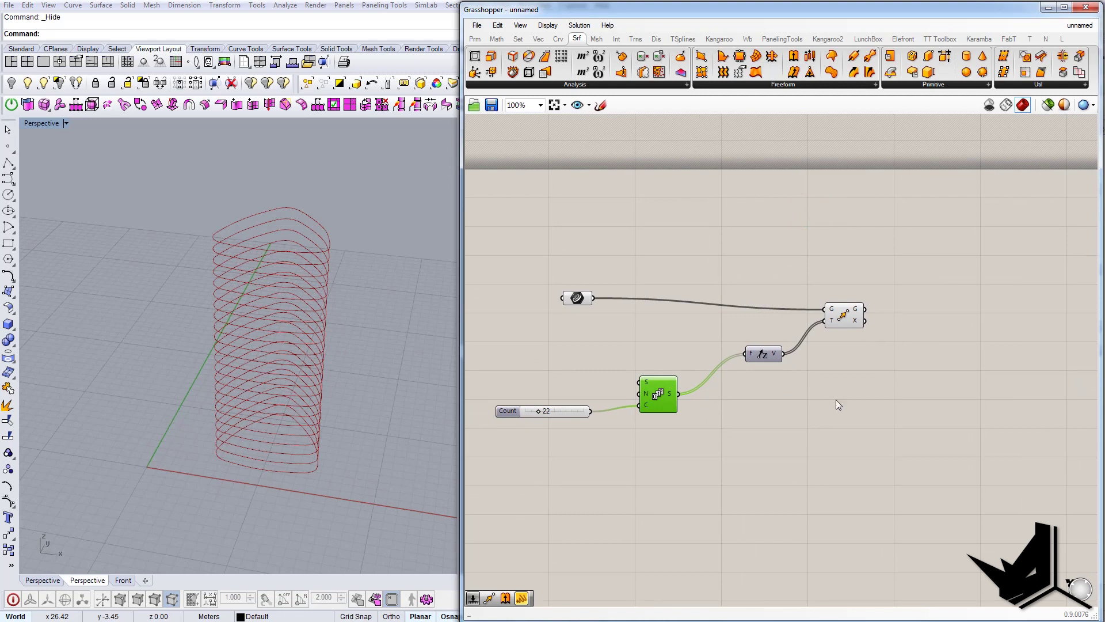
right_click_drag(854, 395, 684, 398)
right_click_drag(781, 378, 789, 362)
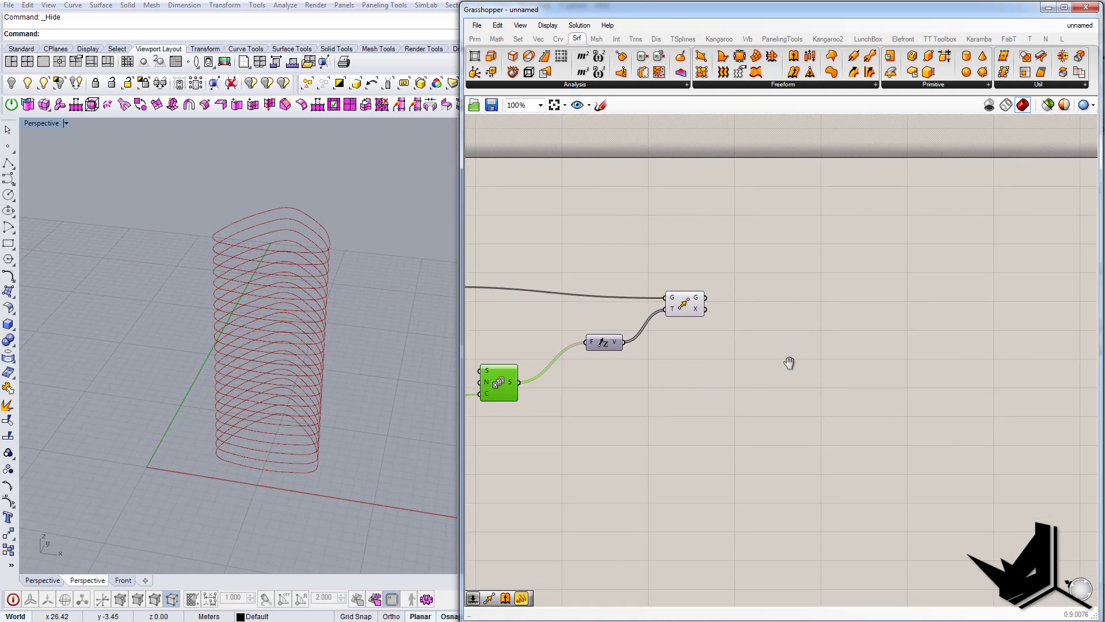
double_click(858, 302)
type("rotate")
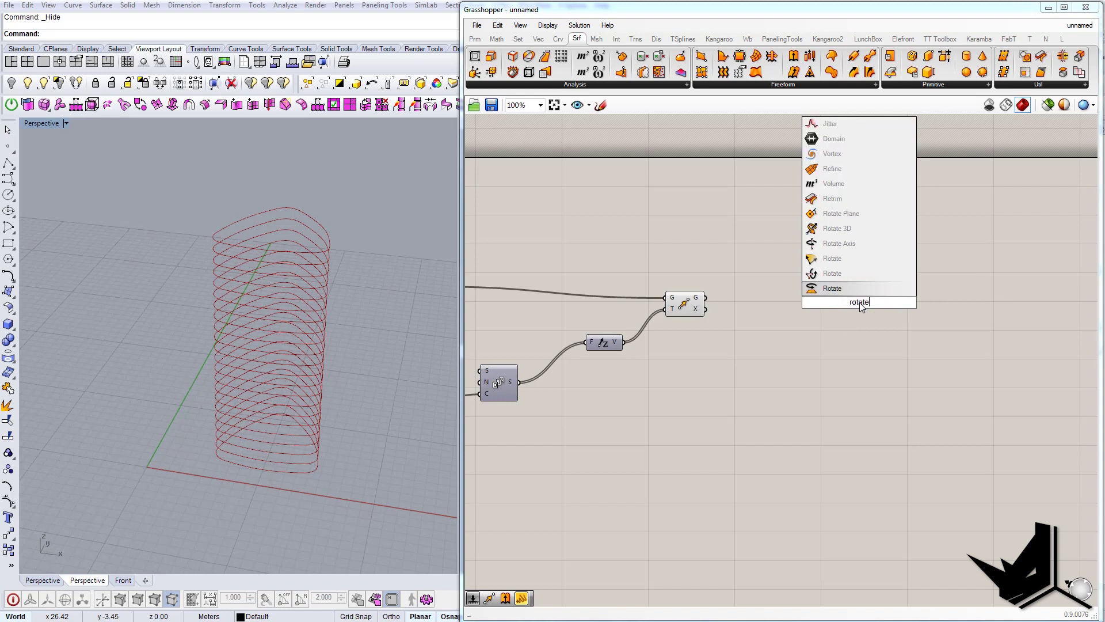
key("Return")
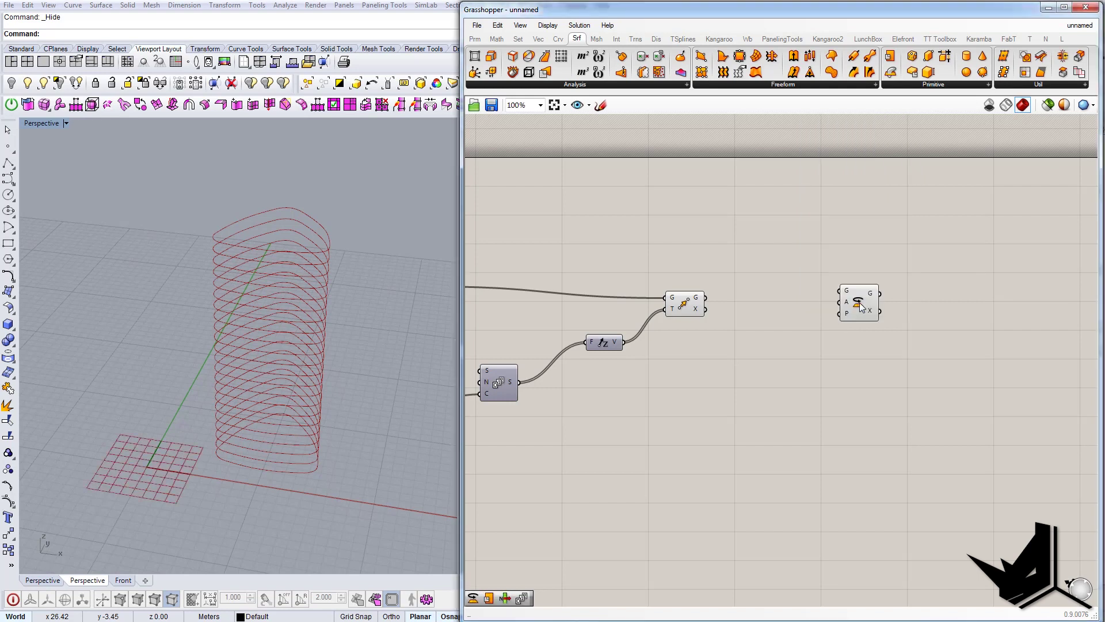
left_click_drag(859, 302, 827, 319)
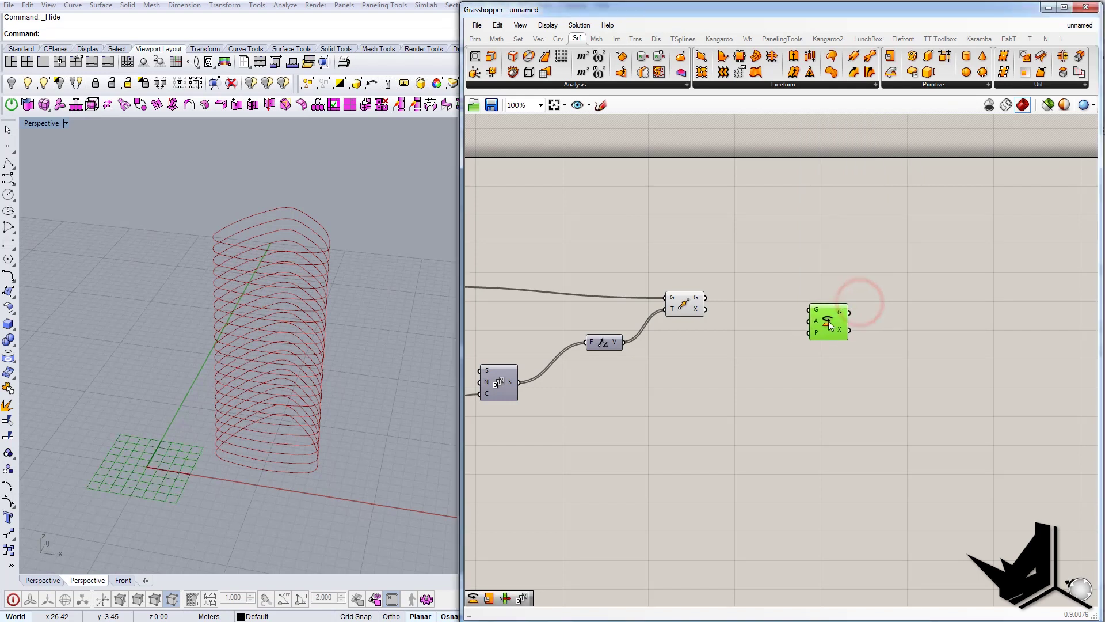
right_click_drag(723, 307, 749, 309)
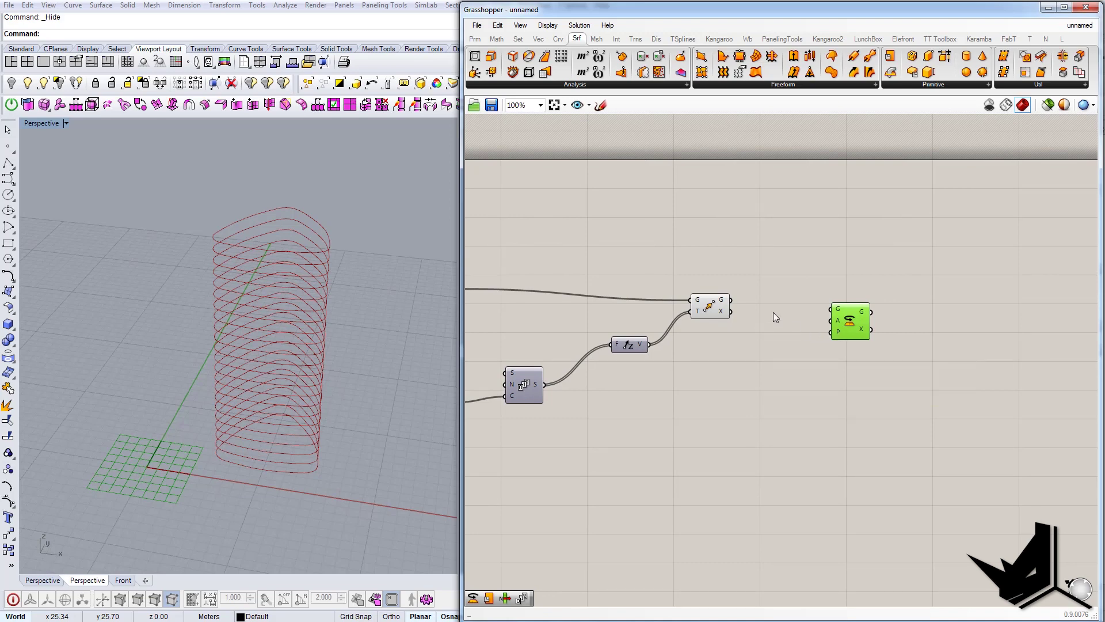
Step: Space the Move and Rotate components farther apart to make room for another component between them
right_click_drag(320, 265, 295, 245)
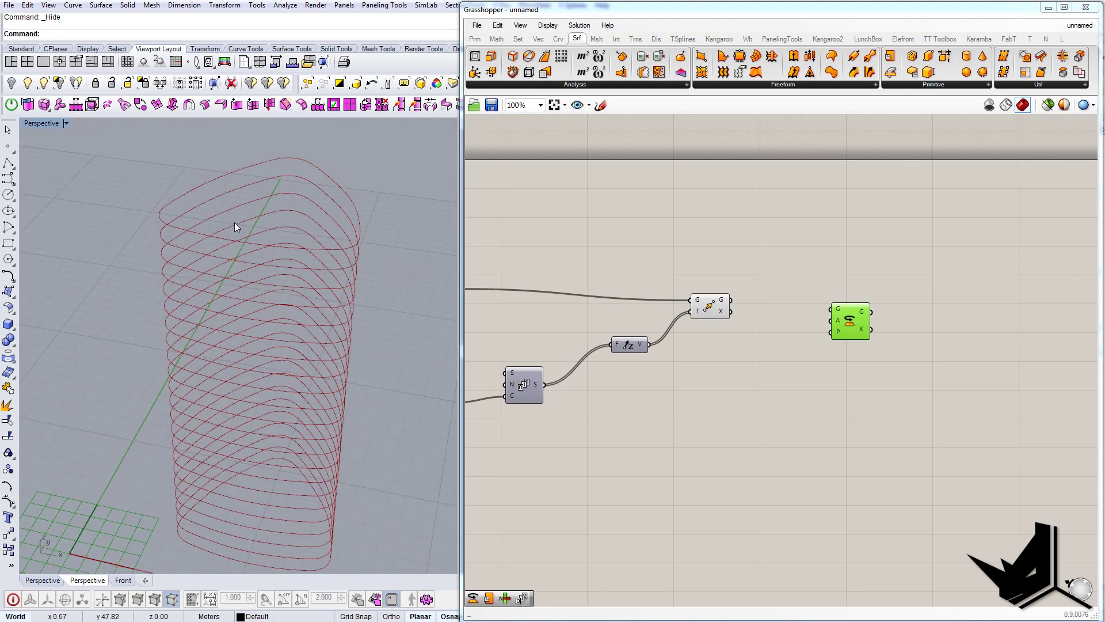
right_click_drag(233, 222, 305, 288)
right_click_drag(792, 442, 628, 408)
left_click_drag(689, 286, 849, 318)
right_click_drag(673, 305, 713, 294)
left_click_drag(586, 260, 598, 259)
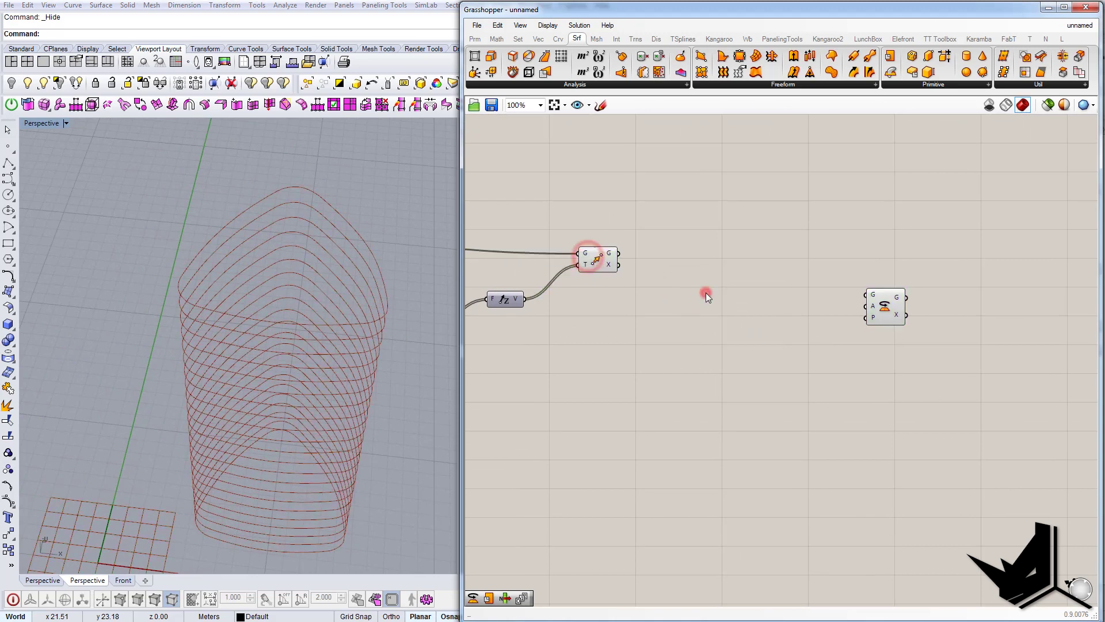
Step: Add an Area component between Move and Rotate and feed it the moved curves
double_click(707, 293)
type("m")
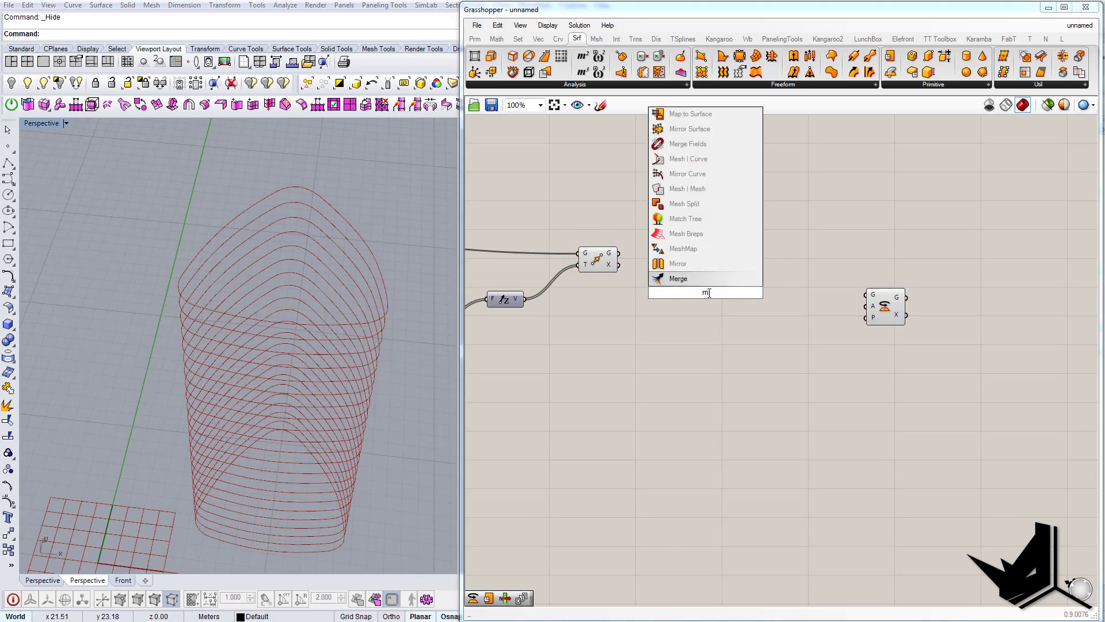
key("BackSpace")
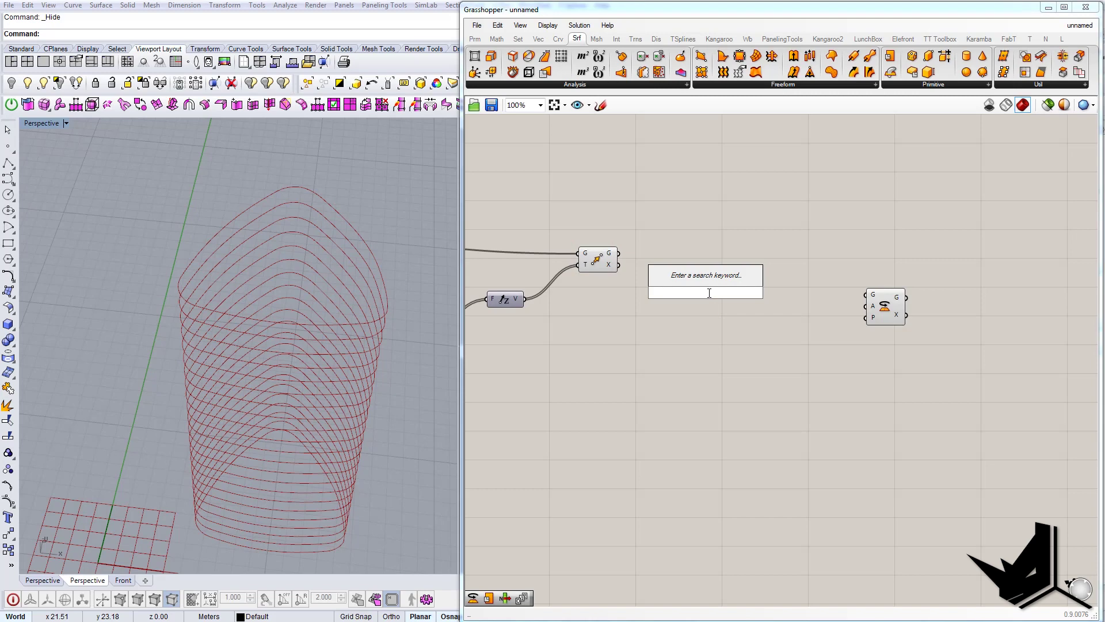
type("area")
key("Return")
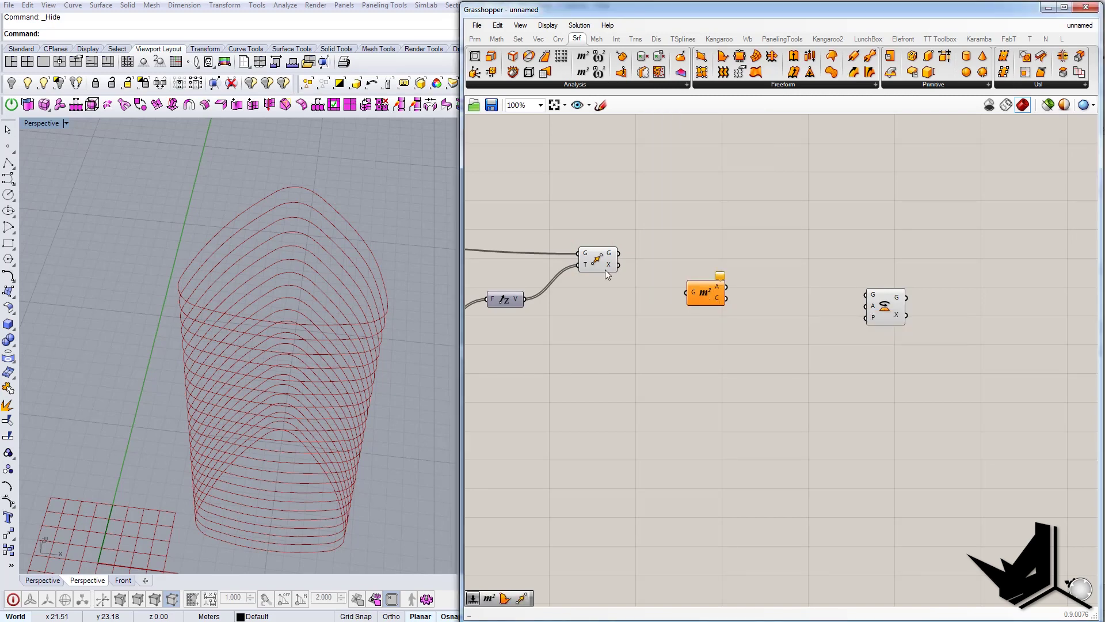
left_click_drag(619, 253, 686, 292)
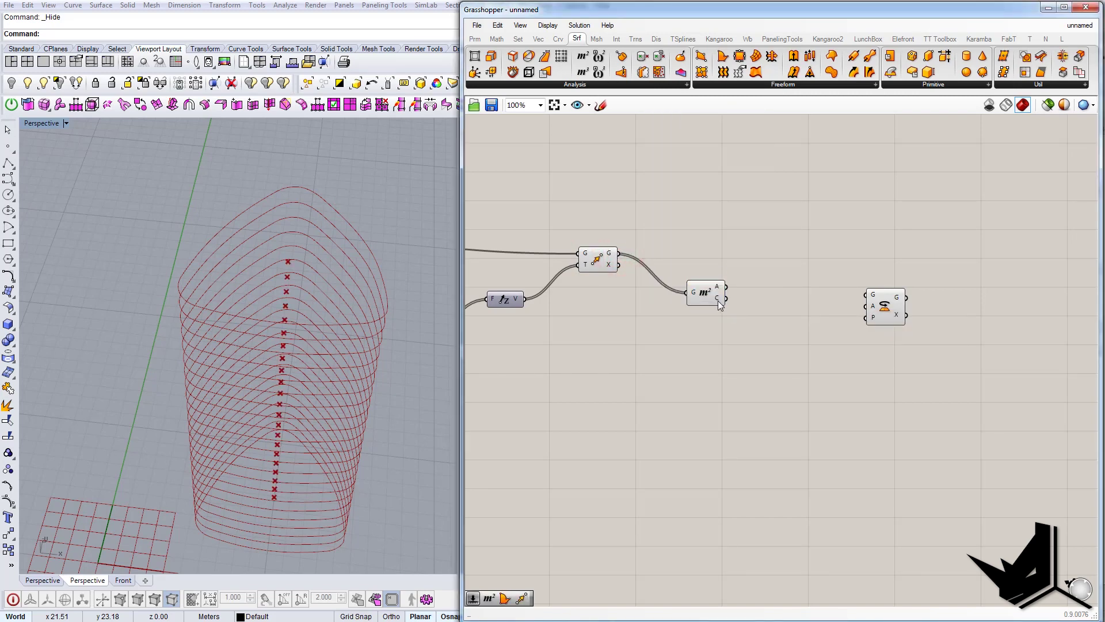
Step: Align the Area and Rotate components and connect the area centroids to Rotate's plane input
mouse_move(285, 305)
right_mouse_down()
mouse_move(312, 308)
mouse_move(303, 316)
mouse_move(302, 306)
right_mouse_up()
right_click_drag(776, 352, 685, 346)
left_click_drag(614, 292, 622, 258)
left_click_drag(791, 311, 789, 297)
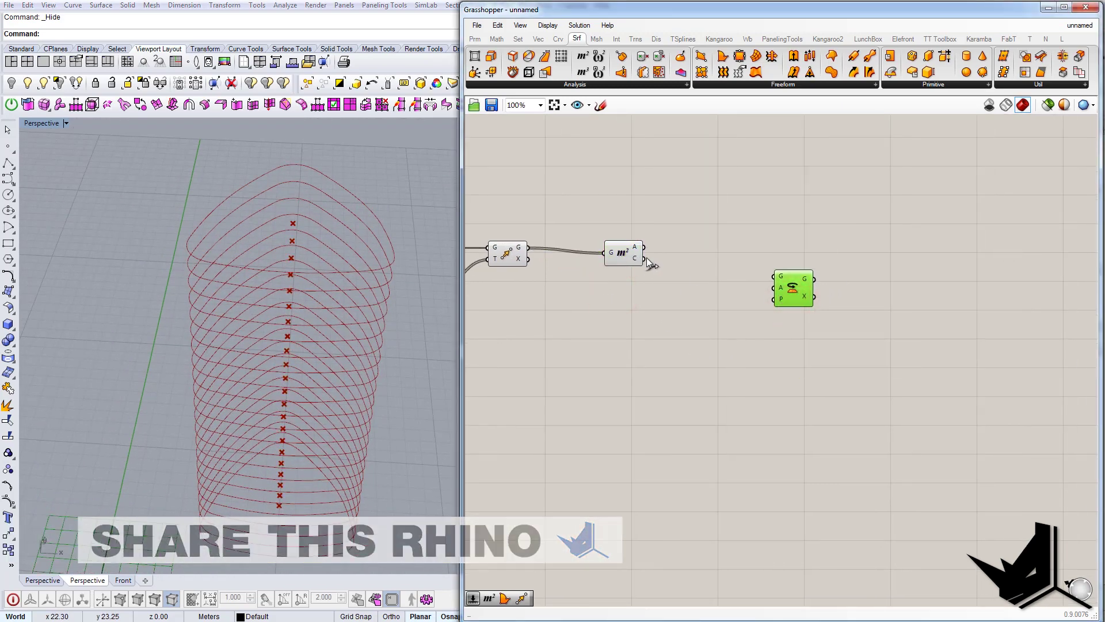
left_click_drag(645, 259, 789, 280)
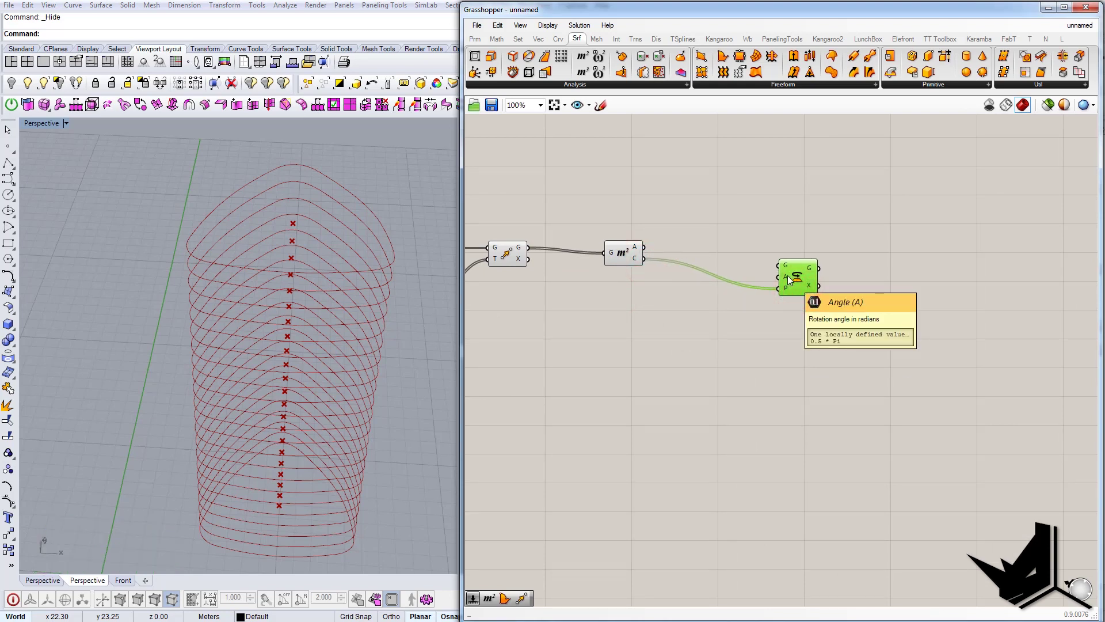
Step: Connect the Move component's geometry output to Rotate's geometry input and inspect the rotated curves from several angles
right_click_drag(745, 332, 761, 362)
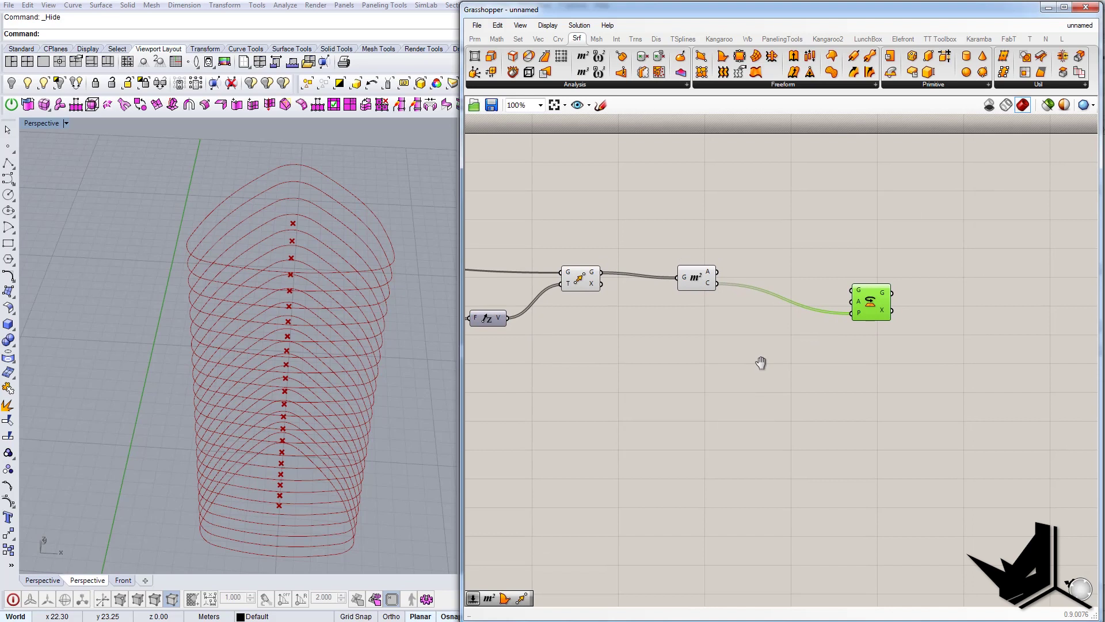
left_click_drag(693, 274, 694, 303)
left_click_drag(858, 296, 863, 319)
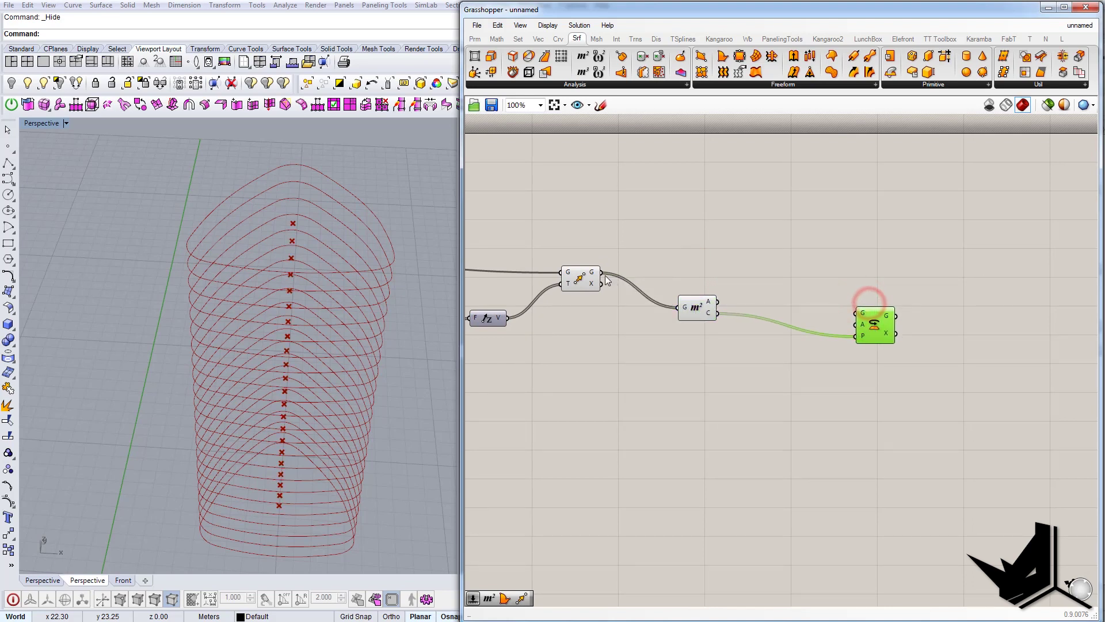
left_click_drag(601, 272, 856, 314)
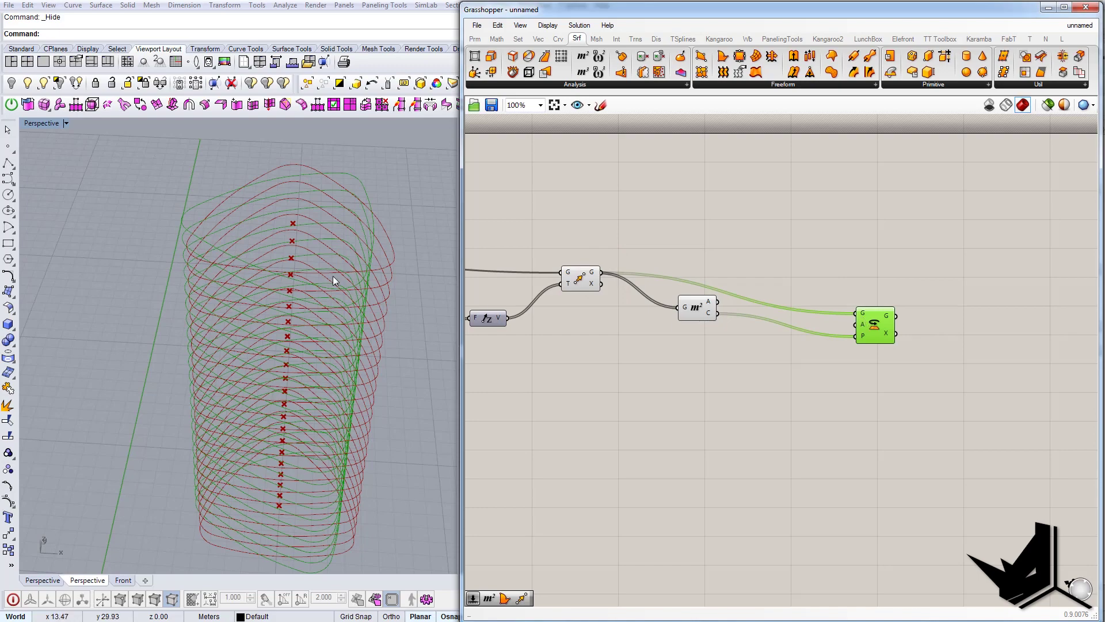
right_click_drag(333, 276, 302, 259)
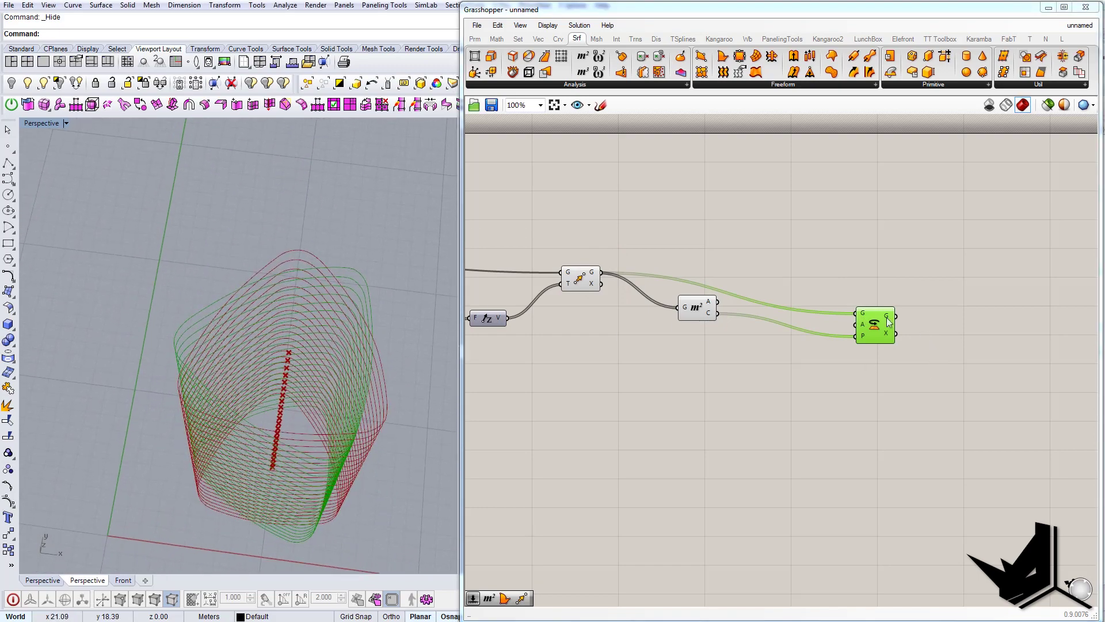
right_click_drag(192, 369, 199, 415)
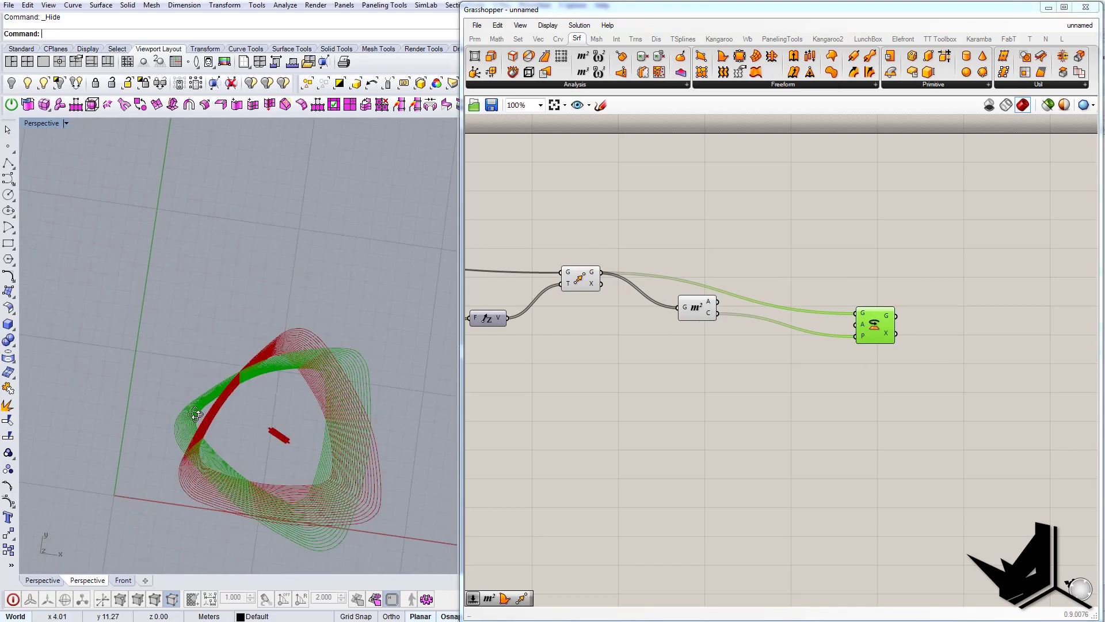
right_click_drag(308, 415, 397, 384)
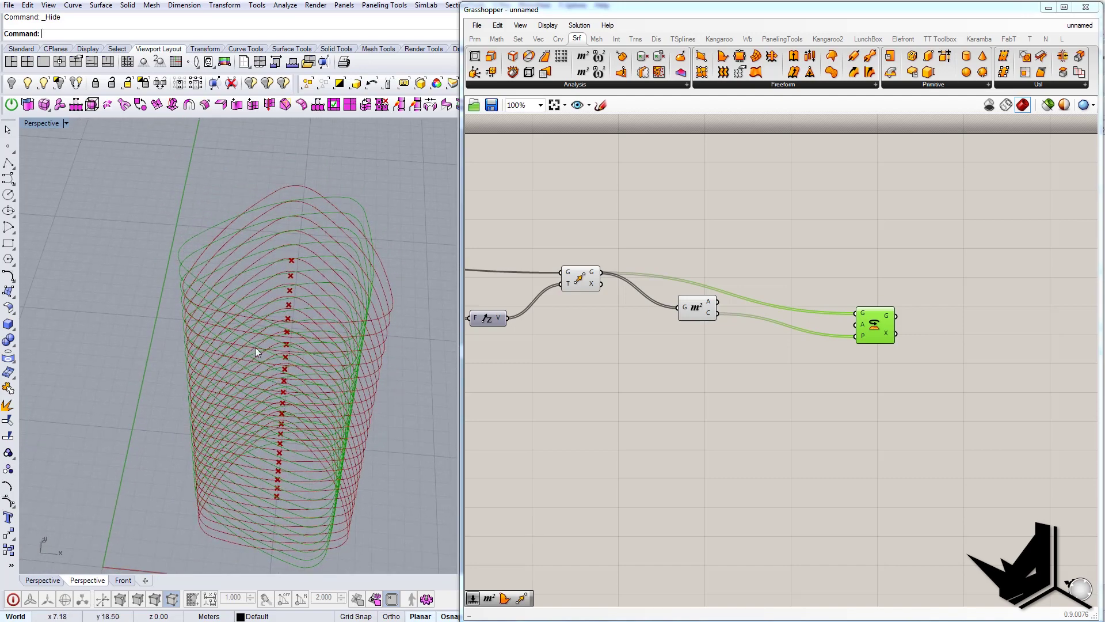
mouse_move(254, 347)
right_mouse_down()
mouse_move(267, 378)
mouse_move(279, 333)
mouse_move(221, 337)
mouse_move(236, 346)
right_mouse_up()
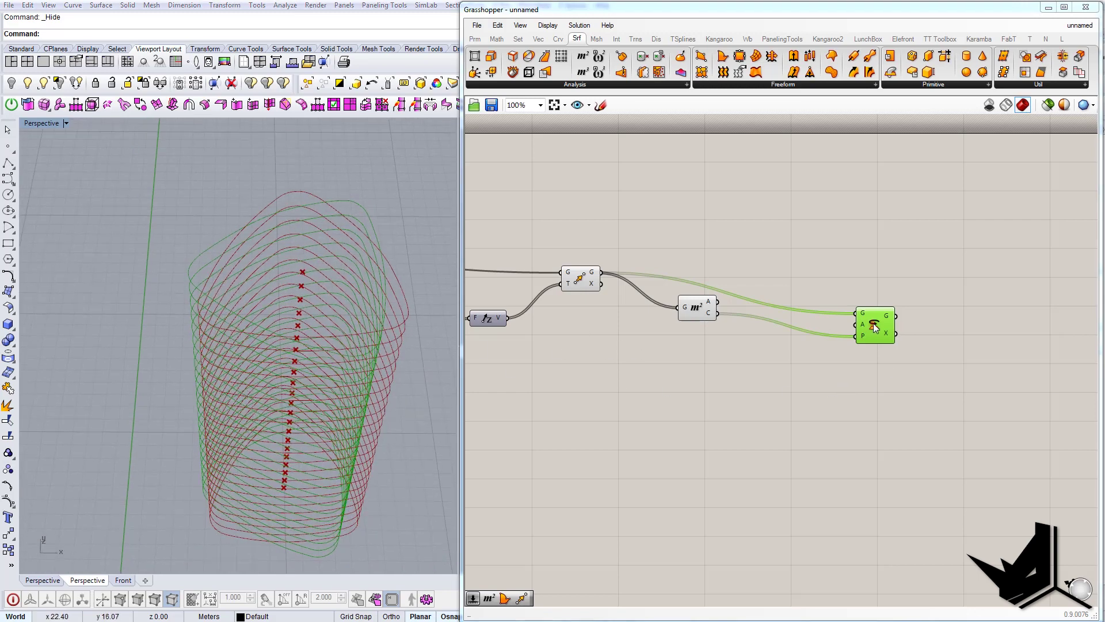
Step: Reposition the Rotate component and add a second Series component below the Area component
left_click_drag(866, 326, 874, 311)
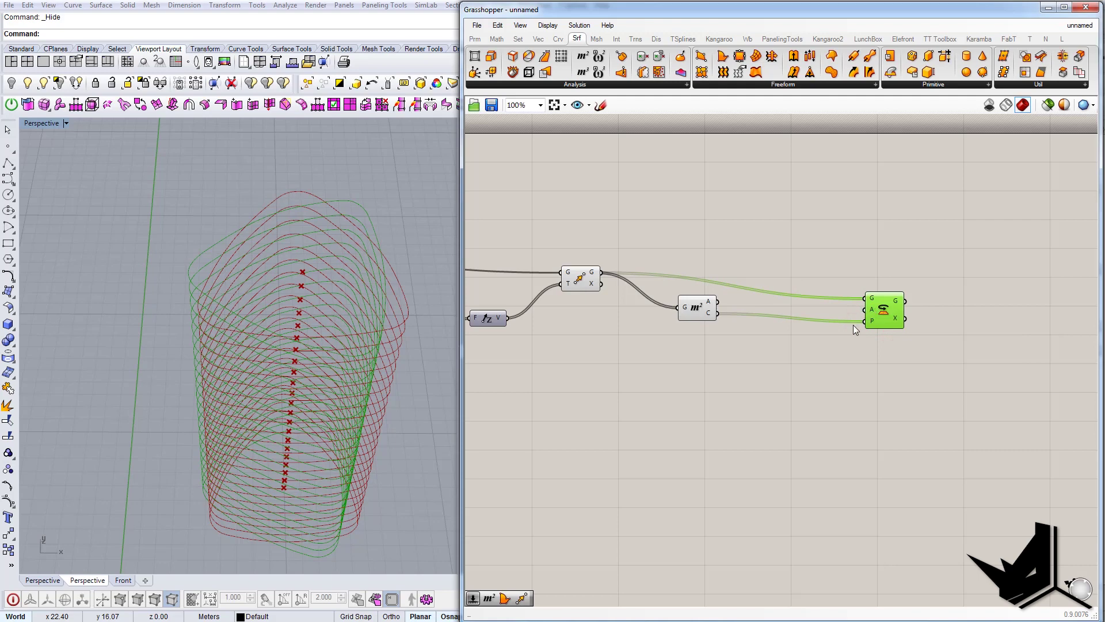
right_click_drag(773, 387, 786, 389)
double_click(671, 420)
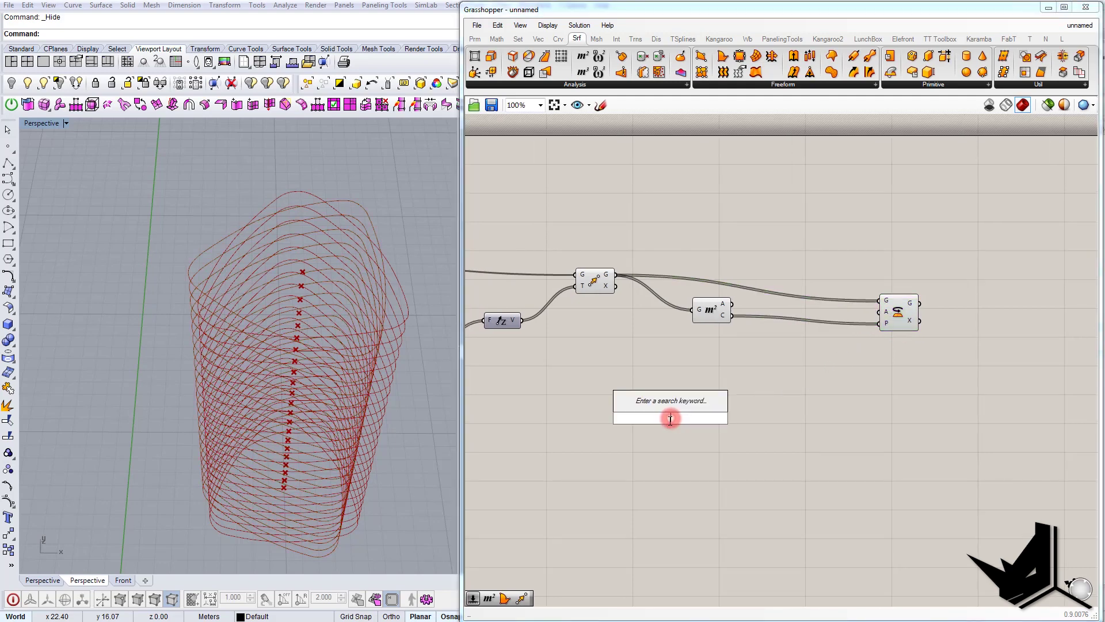
type("ser")
left_click(642, 408)
right_click_drag(686, 457, 743, 421)
left_click(679, 437)
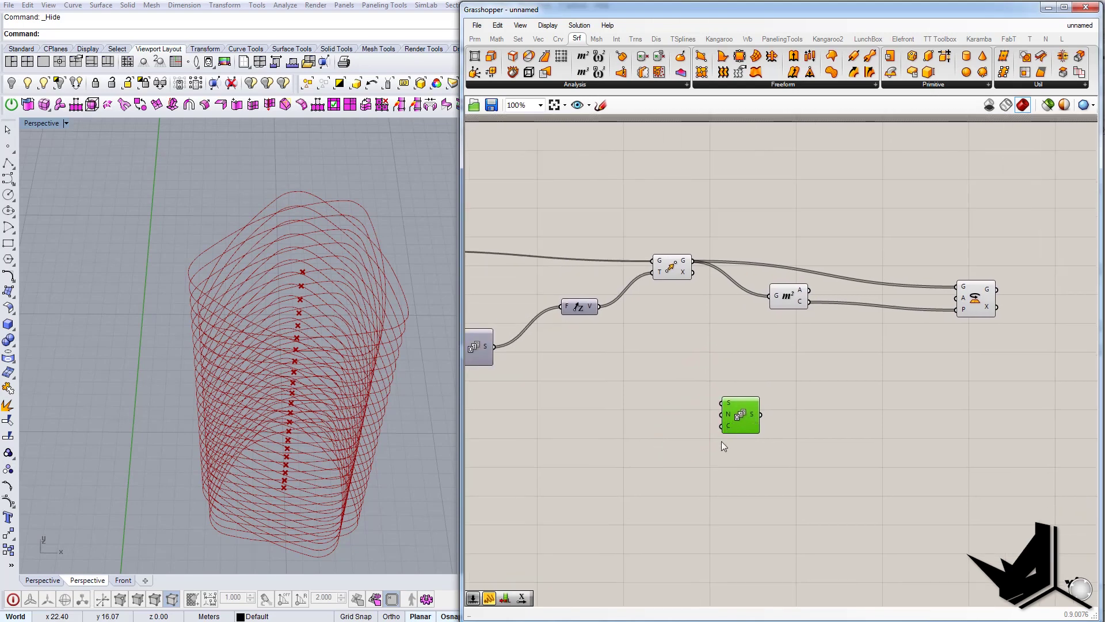
Step: Create a number slider set to 10 and connect it to the second Series component's step input
left_click(592, 431)
double_click(592, 432)
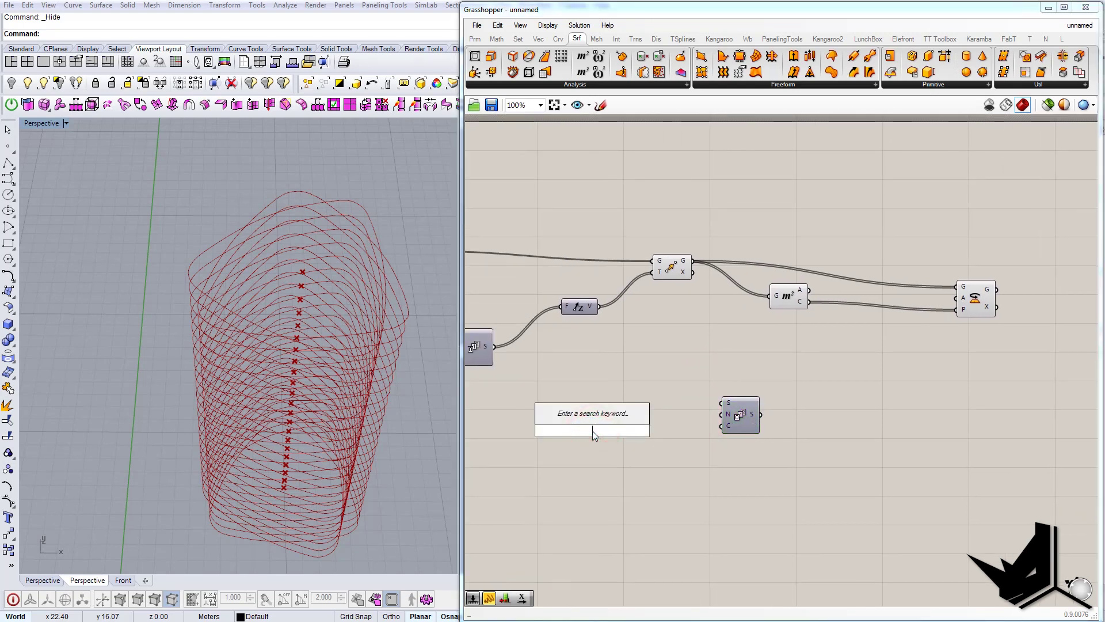
type("slider")
left_click(592, 430)
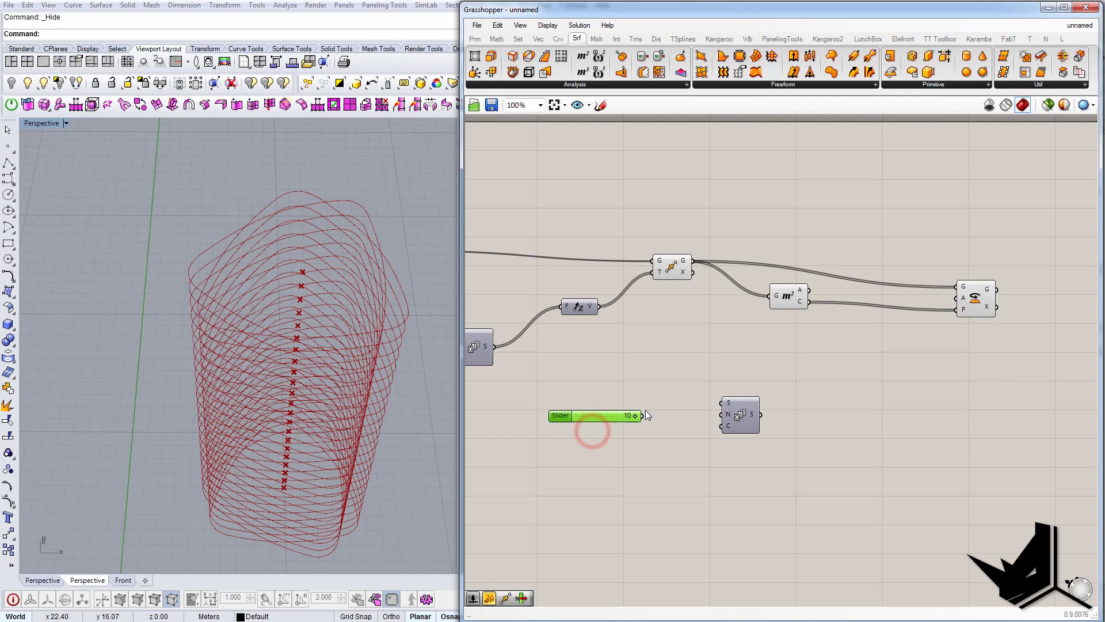
left_click_drag(643, 414, 760, 420)
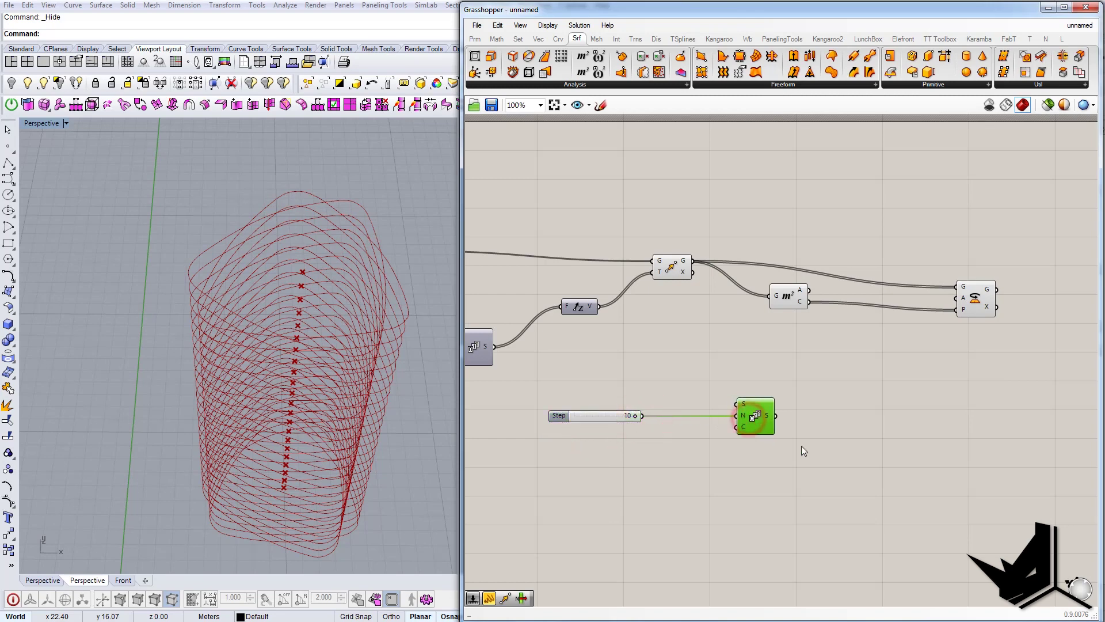
Step: Create a number slider set to 22 and connect it to the second Series component's count input
double_click(642, 454)
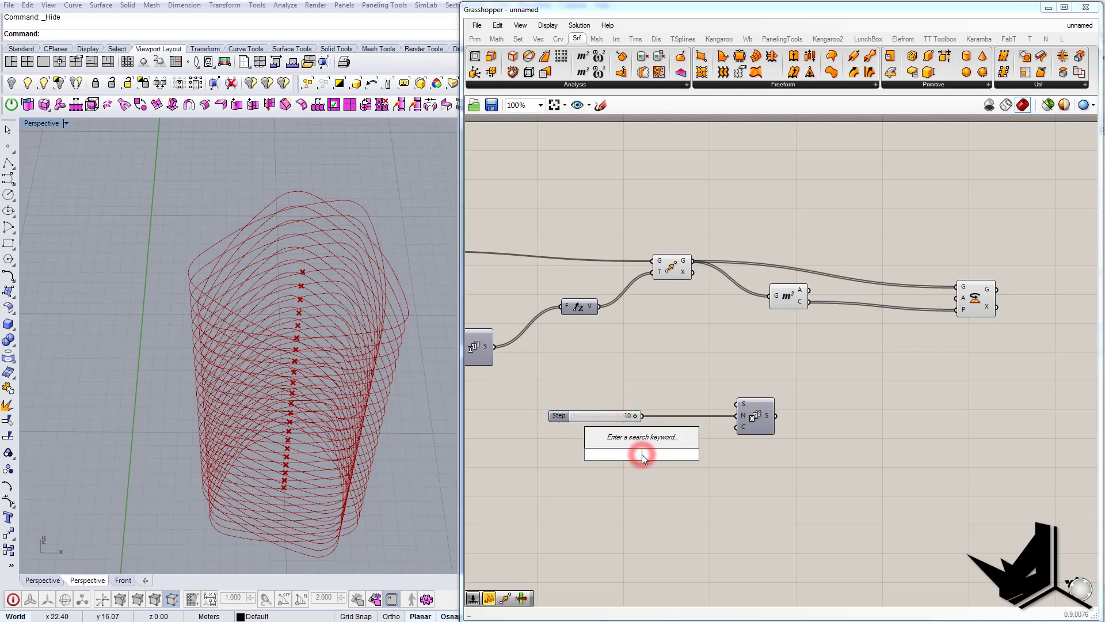
type("22")
key("Return")
scroll(783, 398, "down", 2)
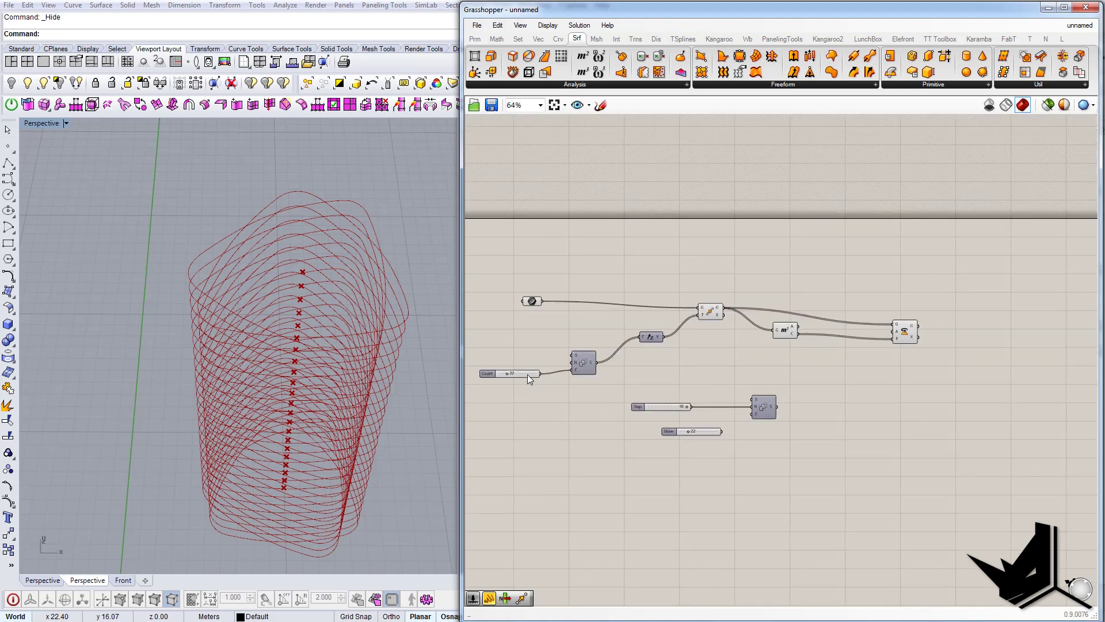
scroll(662, 411, "up", 3)
left_click_drag(784, 451, 837, 420)
right_click_drag(892, 463, 820, 479)
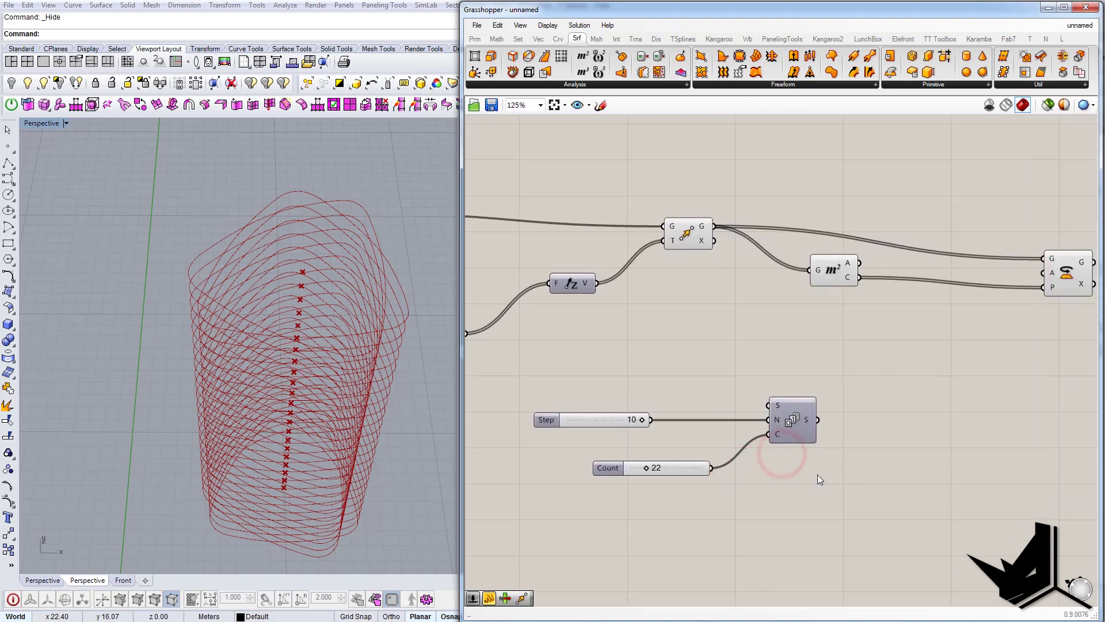
Step: Add a Radians component between the second Series and Rotate and connect its output to Rotate's angle input
left_click(813, 427)
right_click_drag(813, 427, 759, 468)
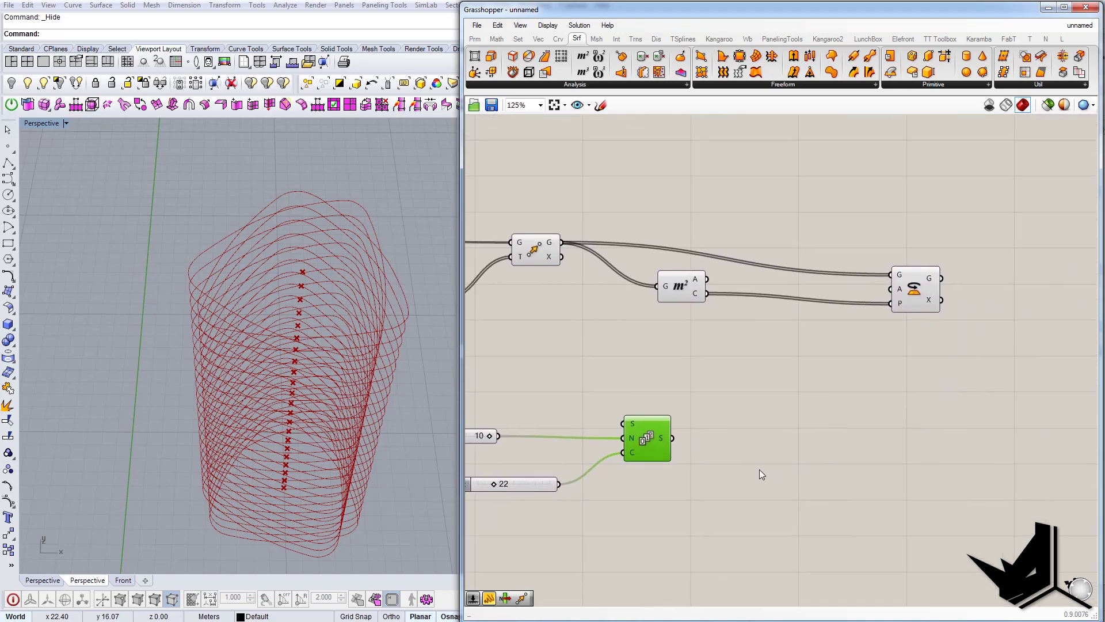
double_click(834, 400)
type("rad")
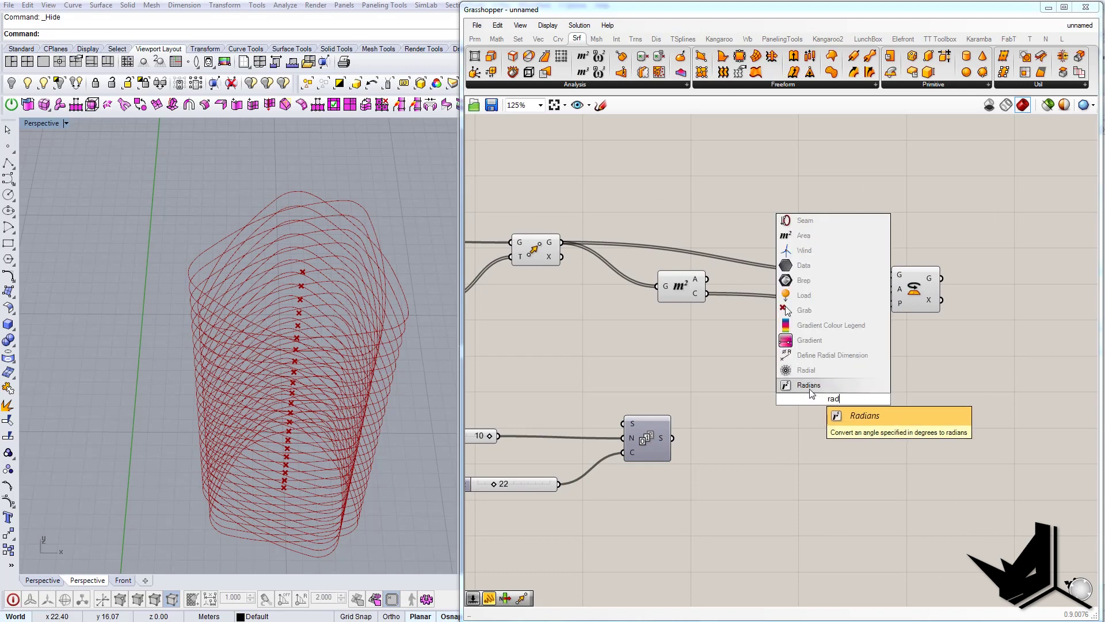
left_click(810, 390)
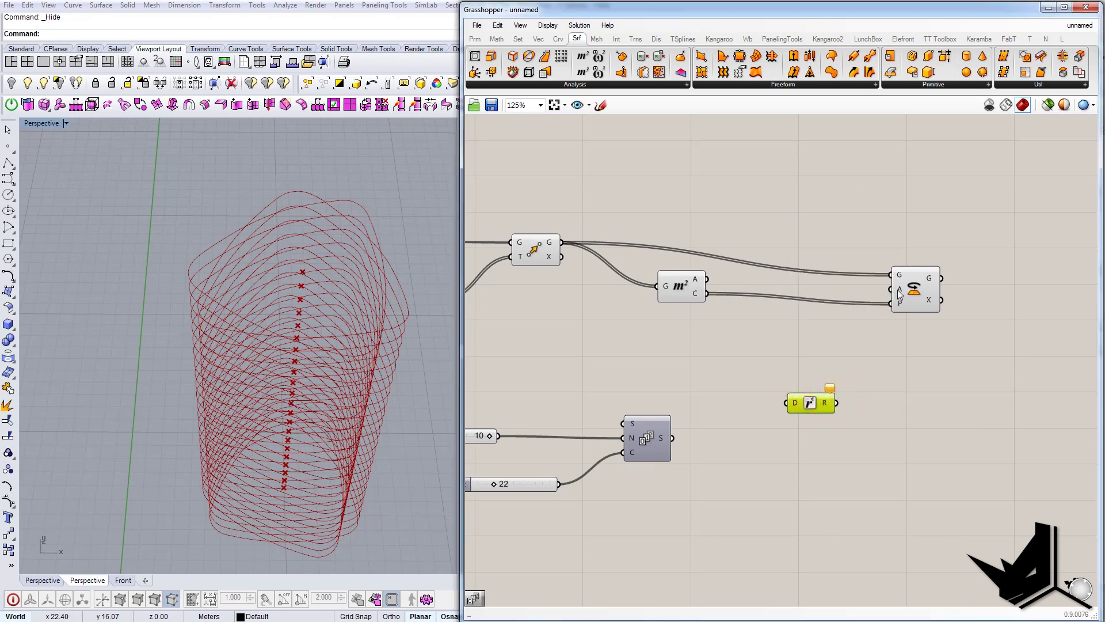
left_click_drag(838, 403, 890, 290)
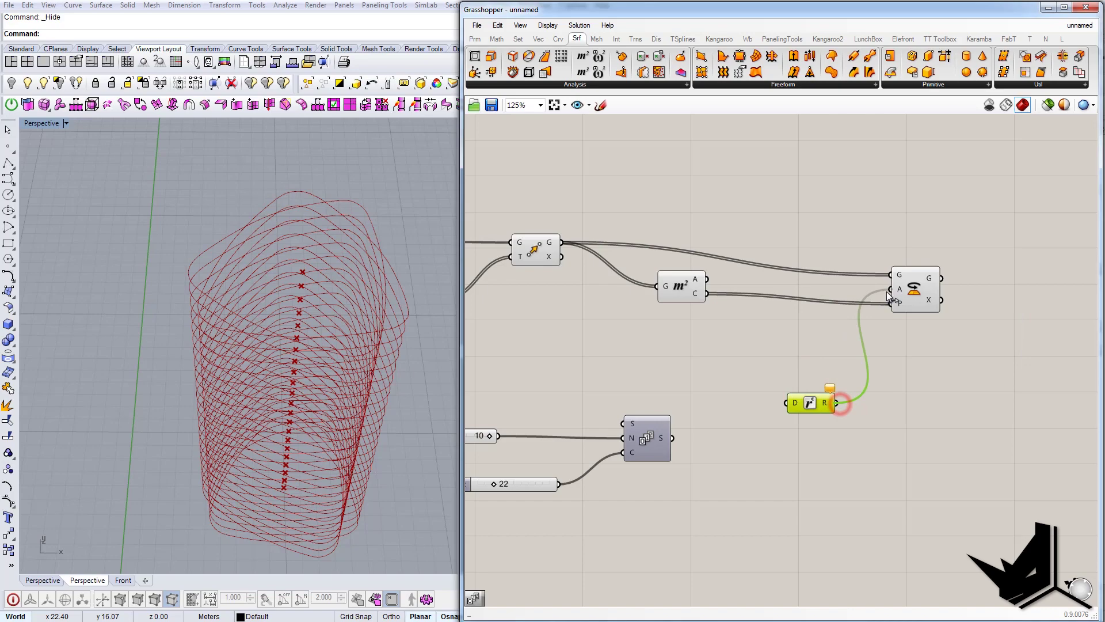
Step: Connect the second Series component's output to the Radians component's degrees input and inspect the twisted curves
right_click_drag(674, 369, 783, 353)
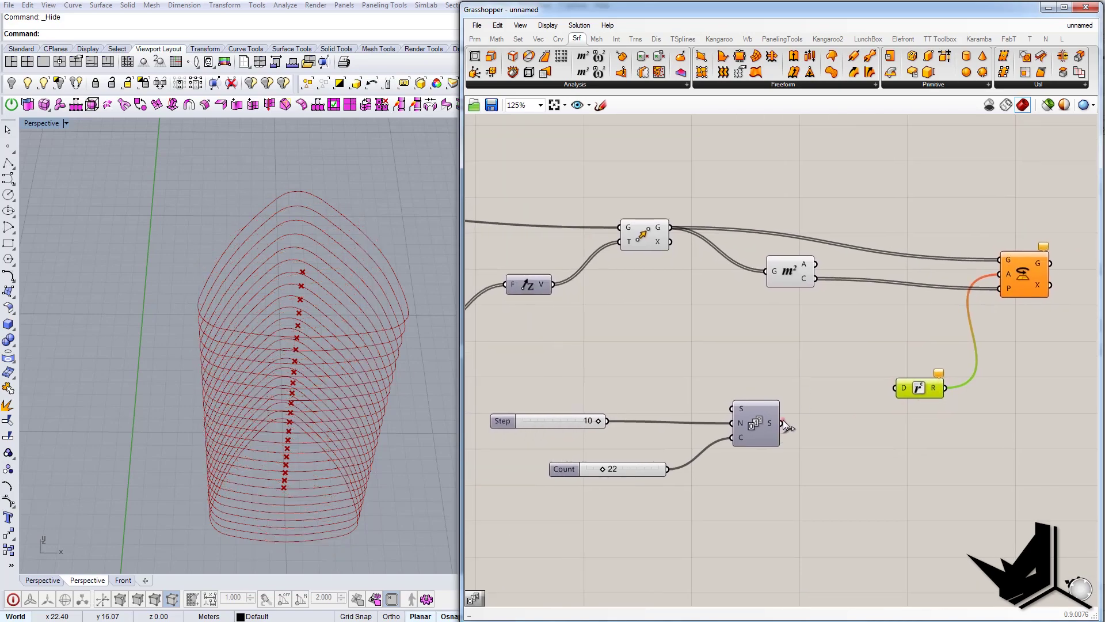
left_click_drag(782, 423, 895, 388)
right_click_drag(293, 371, 272, 387)
Step: Turn off the preview of the Move component
right_click_drag(705, 341, 754, 312)
left_click(697, 249)
right_click(700, 251)
left_click(728, 275)
left_click(853, 261)
Step: Set the rotation Series' Step slider to 5 and check the twist of the stacked curves
right_click_drag(573, 403, 581, 355)
mouse_move(288, 331)
right_mouse_down()
mouse_move(291, 340)
mouse_move(287, 314)
mouse_move(291, 346)
right_mouse_up()
right_click_drag(621, 372, 630, 345)
double_click(653, 331)
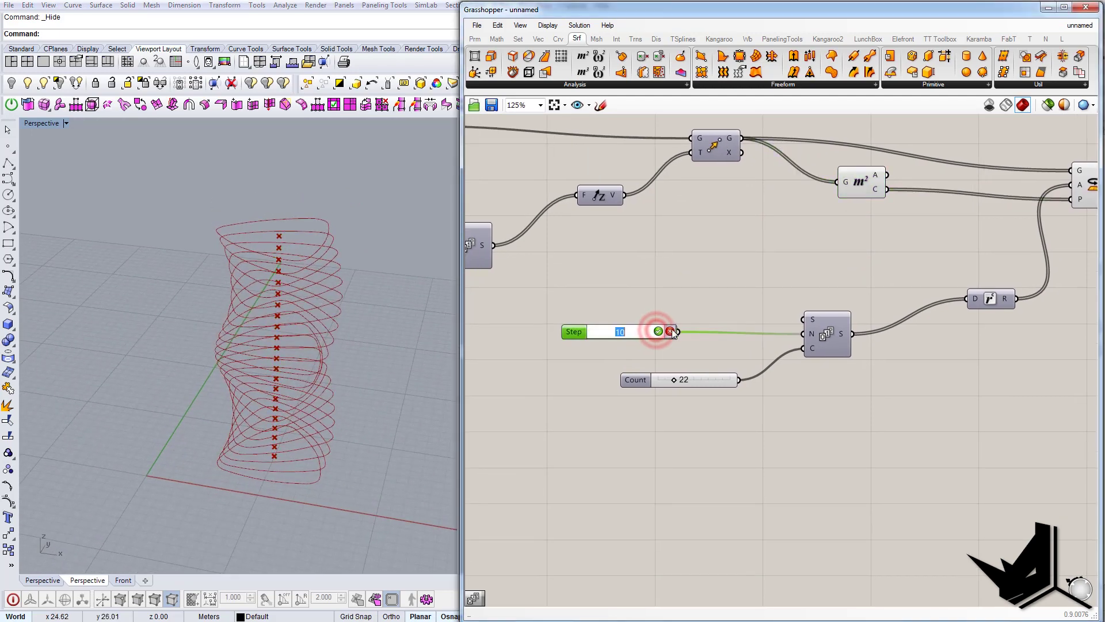
type("5")
left_click(657, 331)
right_click_drag(248, 374, 433, 363)
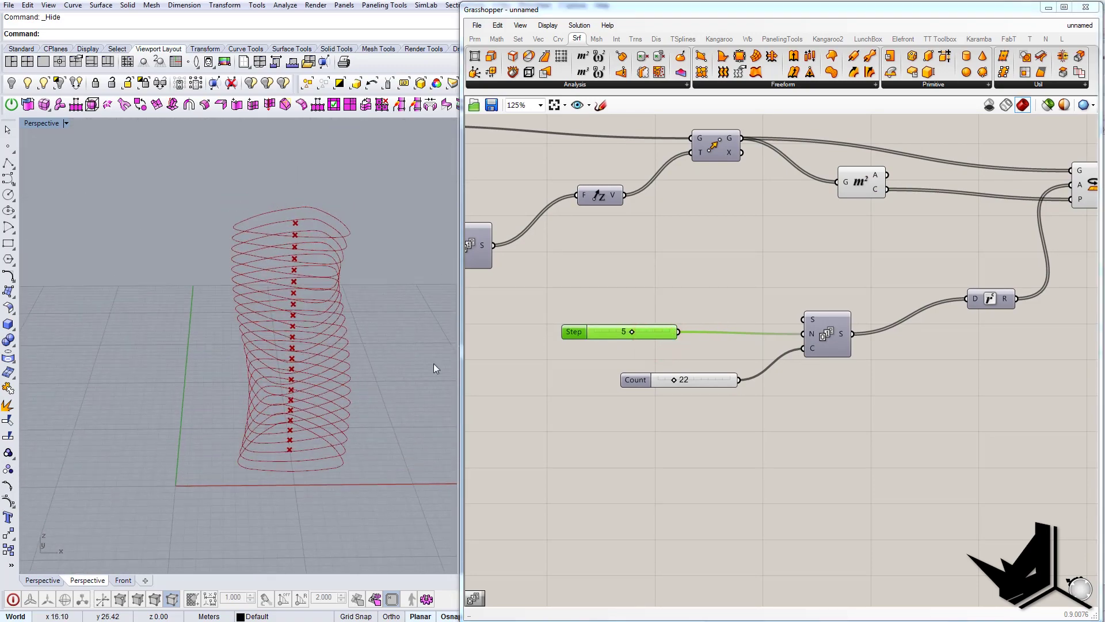
Step: Set the rotation Series' Step slider to 4 and inspect the stacked curves from several angles
double_click(623, 332)
type("4")
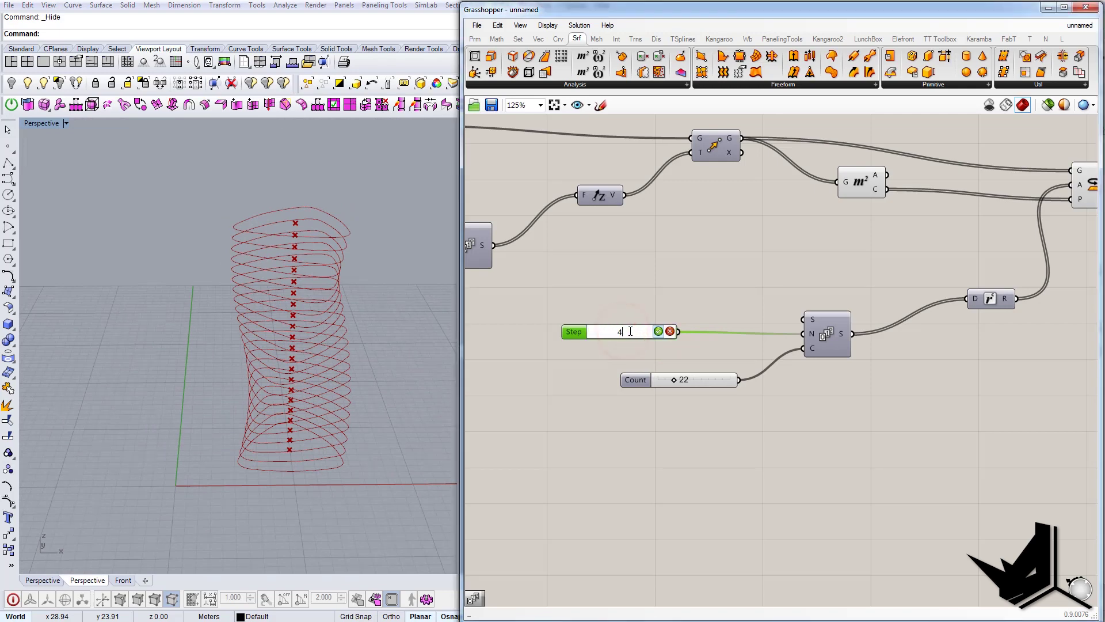
left_click(658, 332)
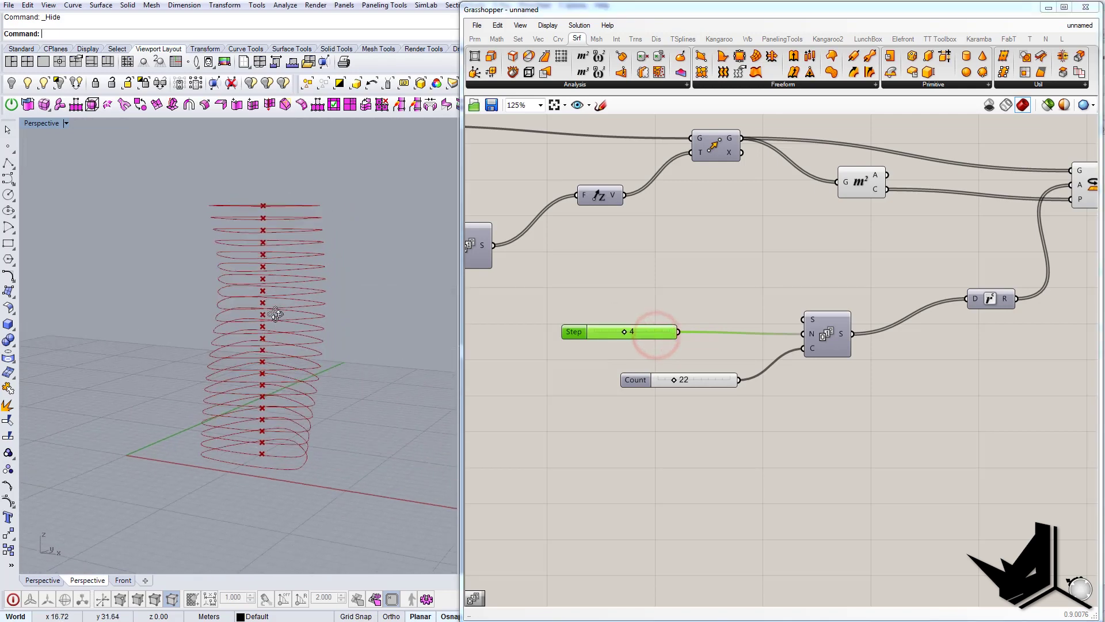
right_click_drag(354, 332, 402, 368)
right_click_drag(751, 428, 685, 435)
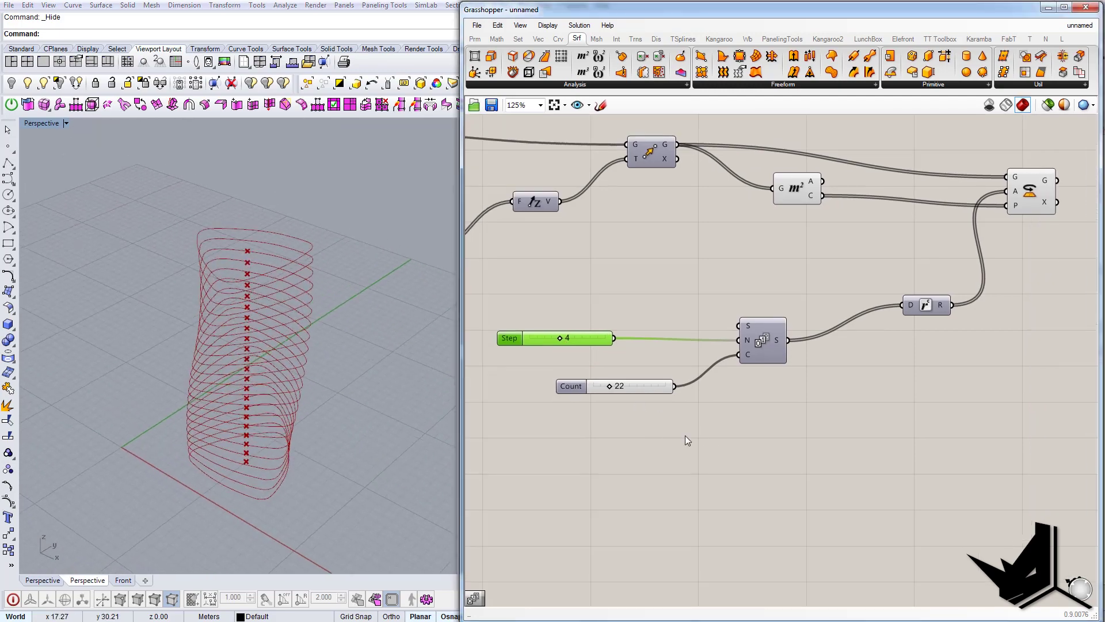
mouse_move(282, 288)
right_mouse_down()
mouse_move(258, 429)
mouse_move(291, 346)
mouse_move(297, 282)
right_mouse_up()
Step: Shift the Rotate component slightly further from its inputs and inspect its highlighted curves in the viewport
right_click_drag(1033, 193, 845, 280)
left_click_drag(845, 281, 875, 282)
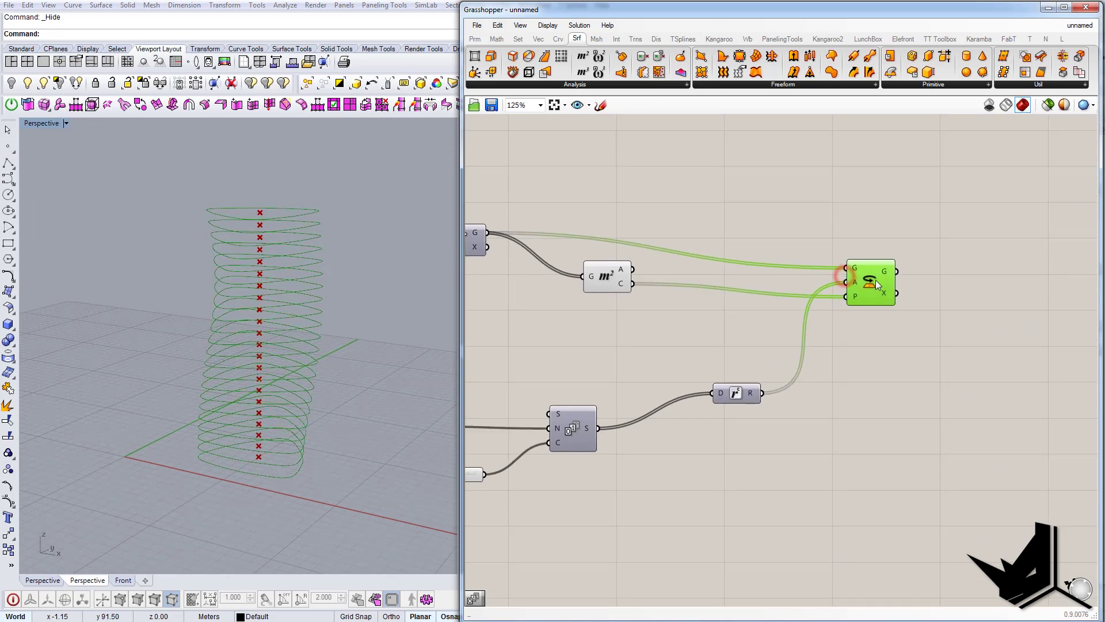
right_click_drag(306, 339, 372, 407)
right_click_drag(665, 356, 675, 340)
Step: Add an Extrude component and place it downstream of the Rotate component
scroll(805, 444, "down", 1)
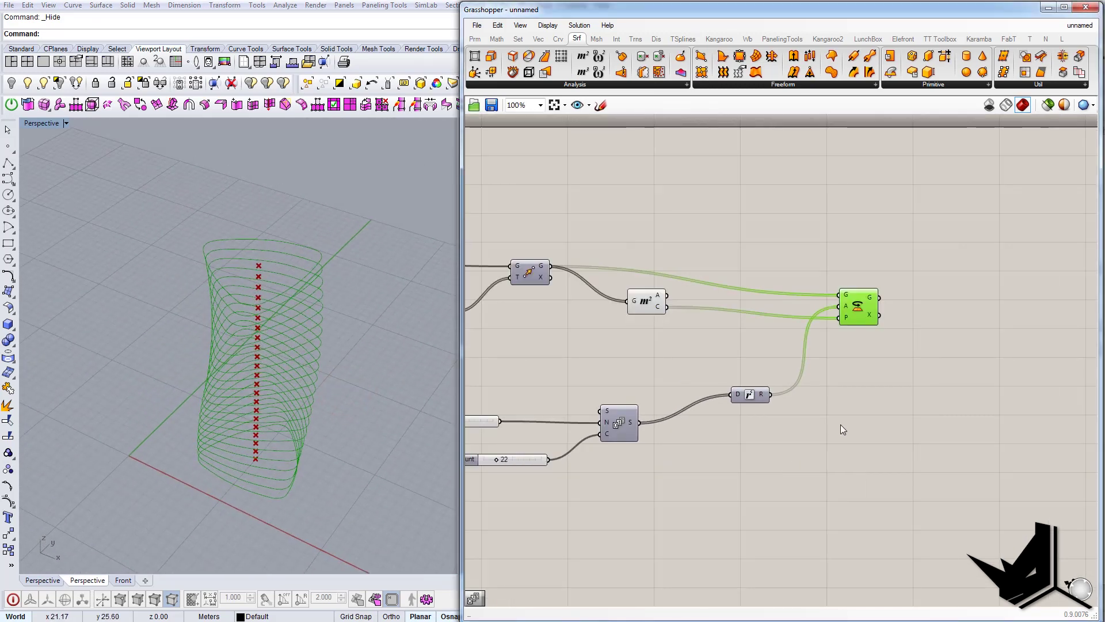
scroll(867, 419, "down", 1)
right_click_drag(838, 411, 771, 419)
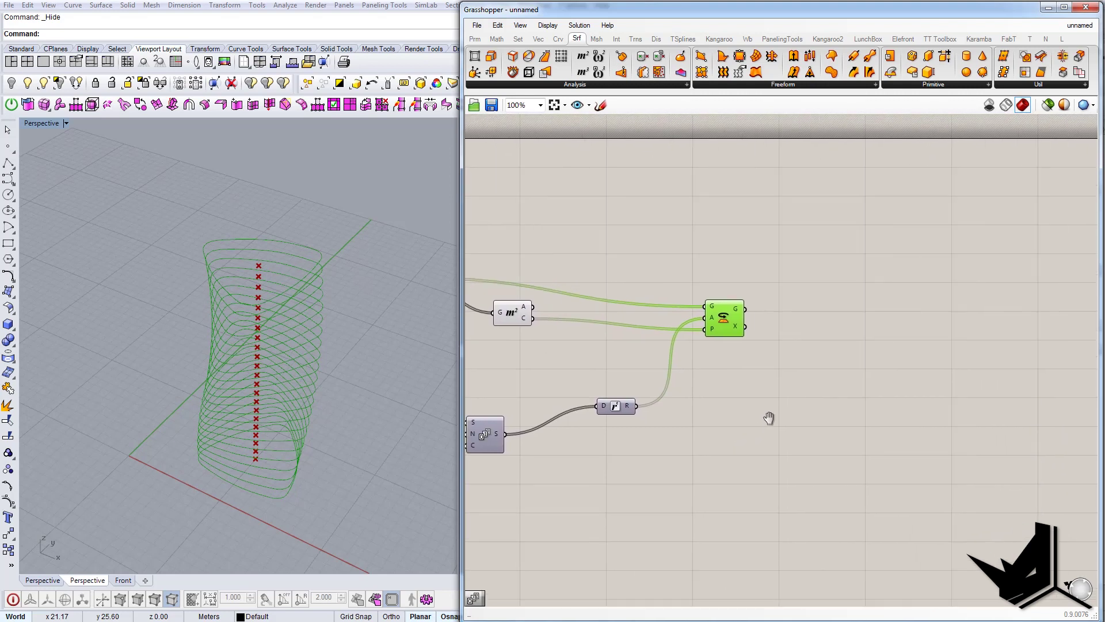
double_click(838, 315)
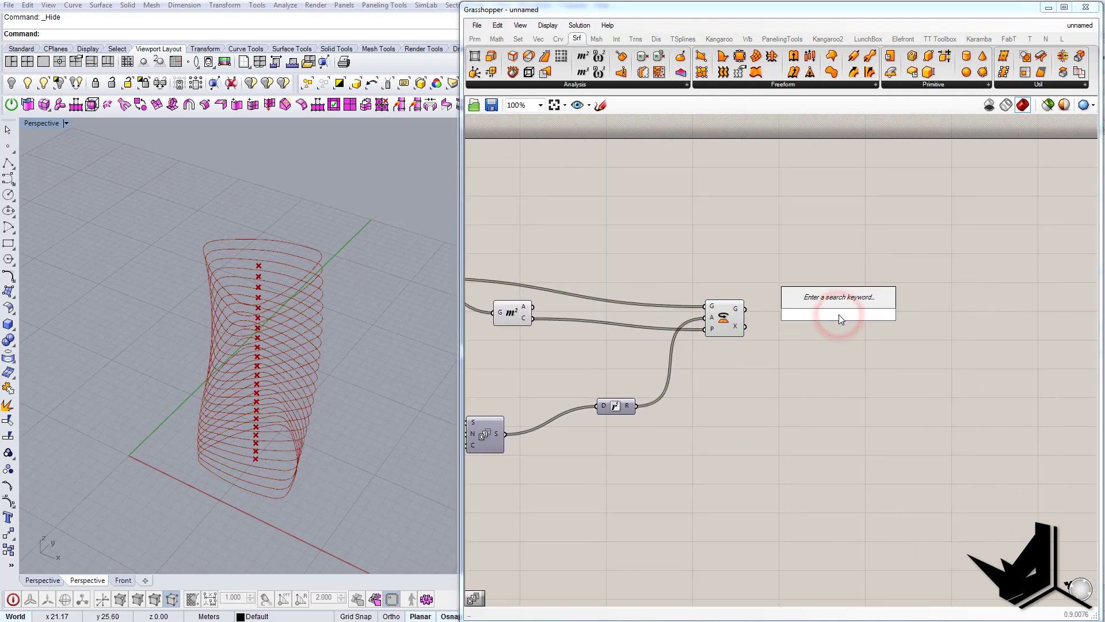
type("extrude")
key("Return")
right_click_drag(833, 333, 858, 345)
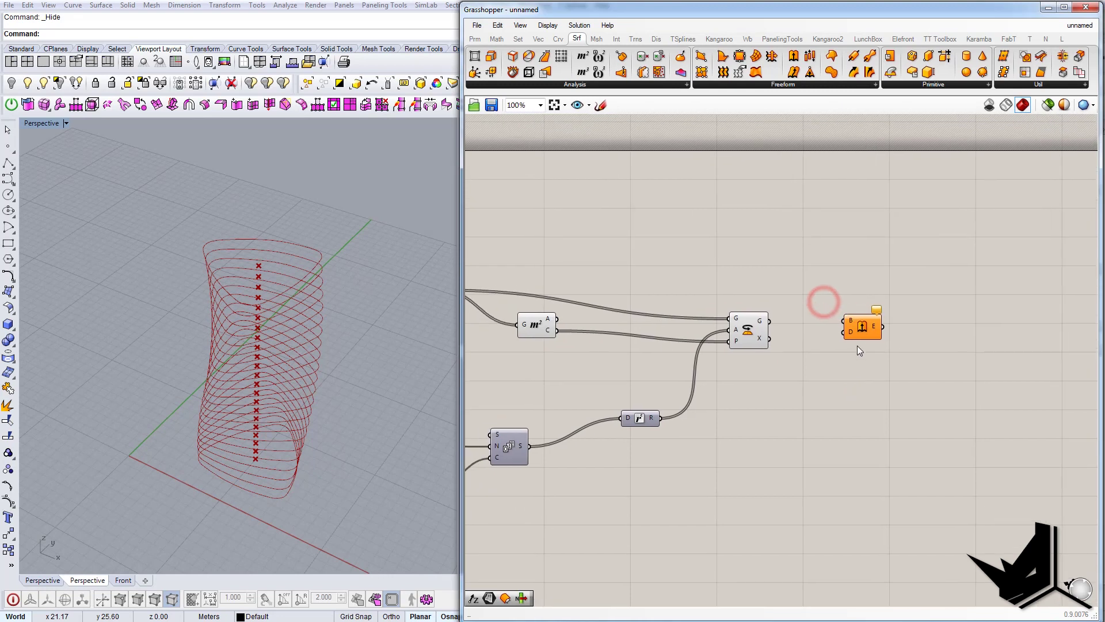
left_click_drag(858, 324, 917, 350)
Step: Add a Unit Z component below Rotate and connect its vector output to Extrude's direction input
double_click(813, 409)
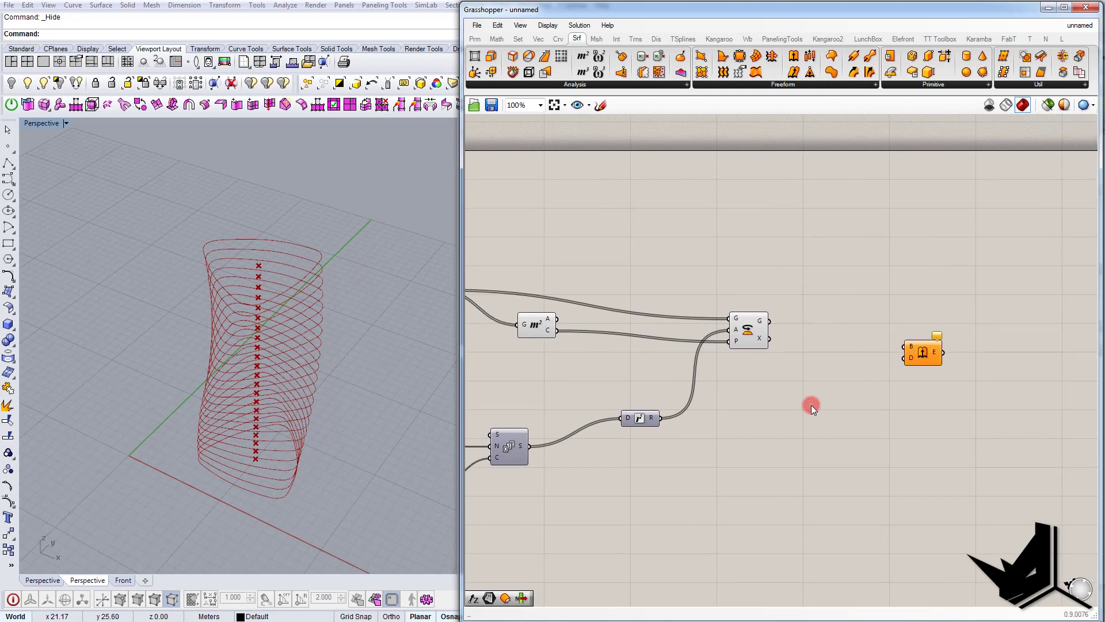
type("y")
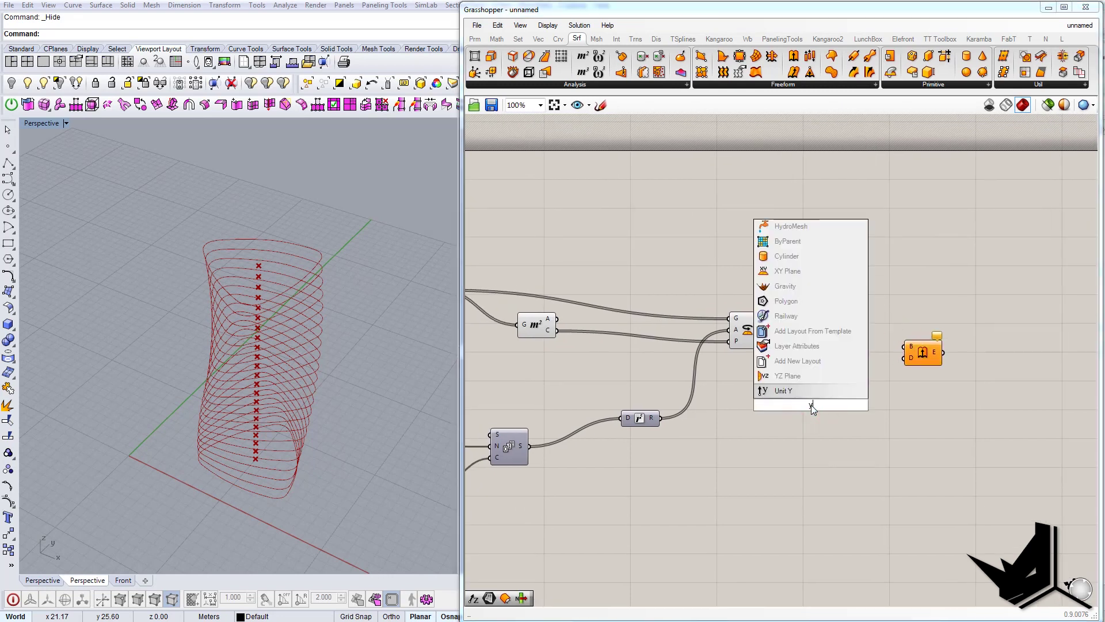
key("BackSpace")
type("z")
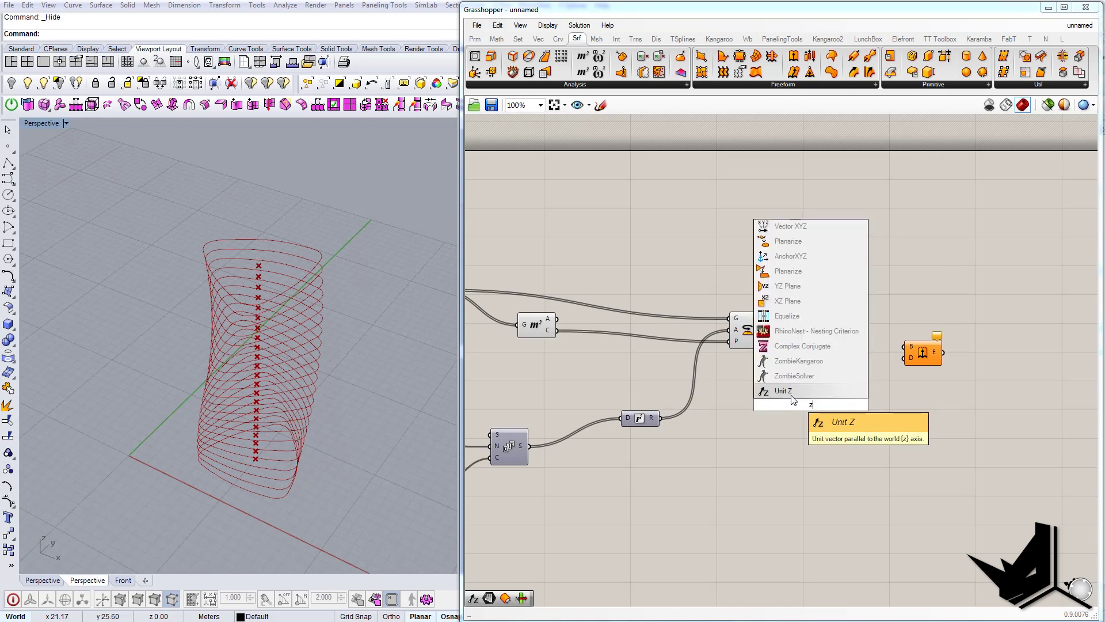
left_click(792, 394)
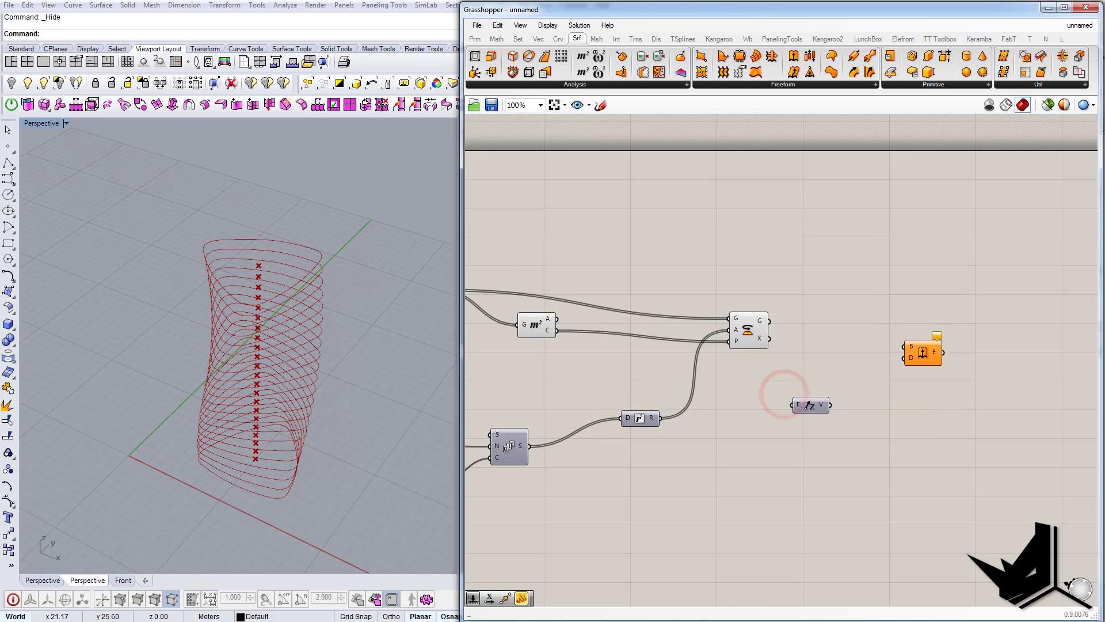
left_click_drag(831, 404, 903, 358)
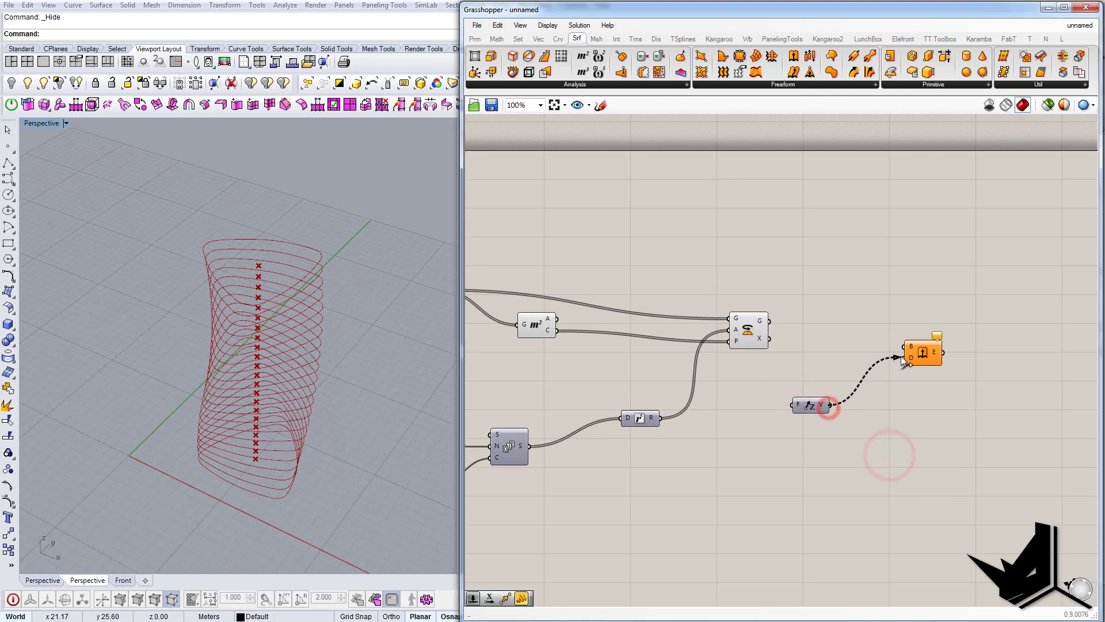
Step: Create a 0.8 number slider, connect it to the new Unit Z's factor input, and move Unit Z nearer to Extrude
double_click(743, 430)
type("0.8")
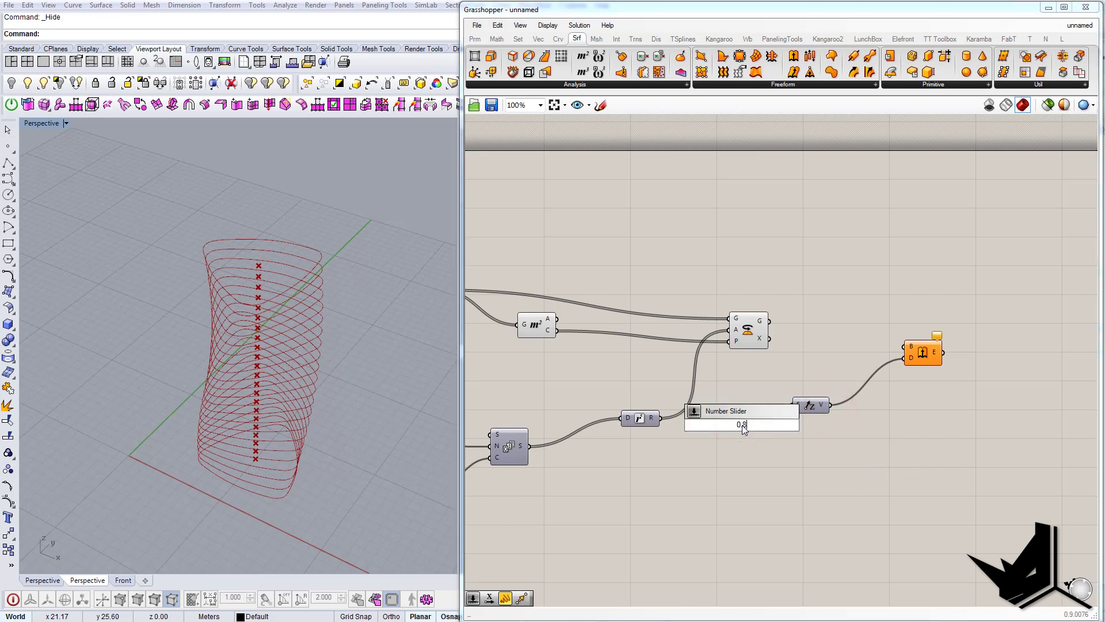
key("Return")
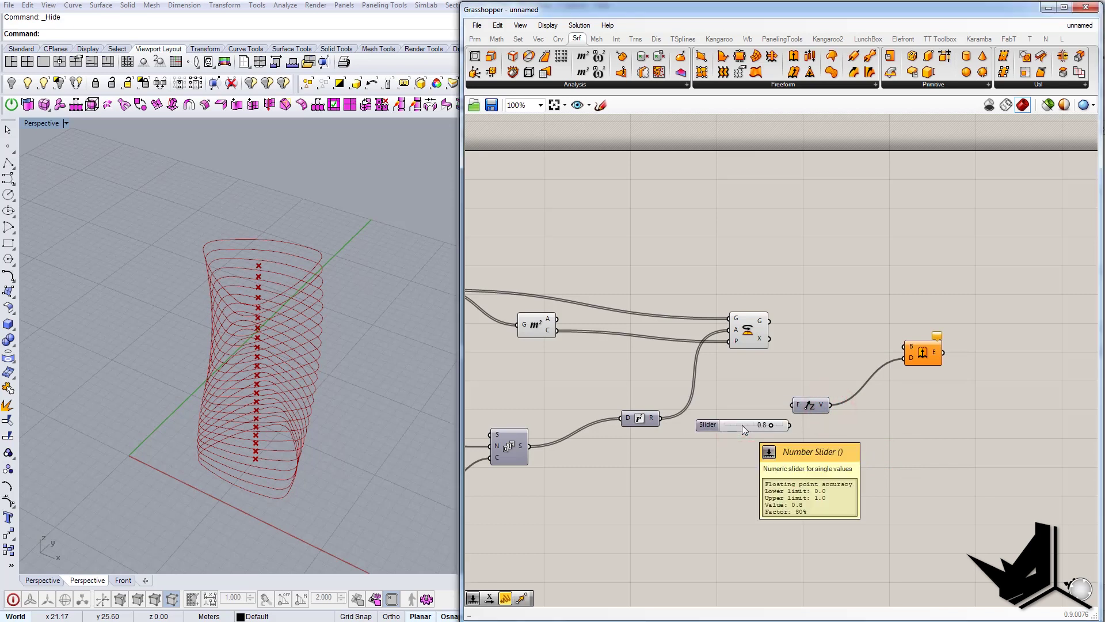
left_click_drag(794, 423, 797, 405)
left_click_drag(811, 405, 834, 398)
Step: Connect Rotate's geometry output to Extrude's base input, compare the bands with the reference photo, and minimize the photo viewer
left_click_drag(770, 320, 903, 348)
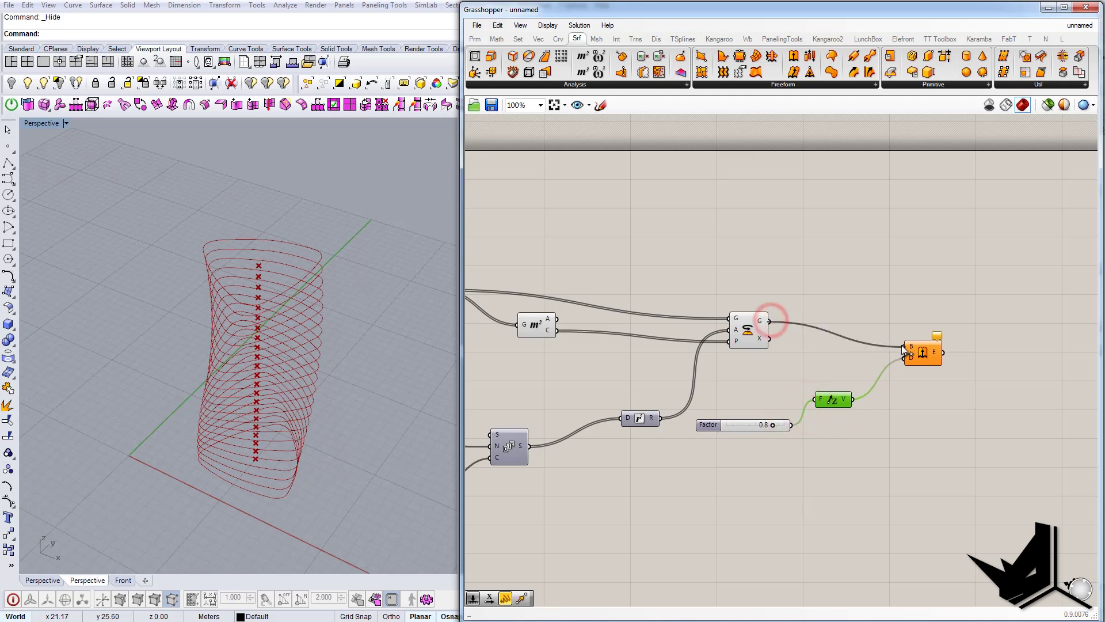
right_click_drag(253, 353, 277, 369)
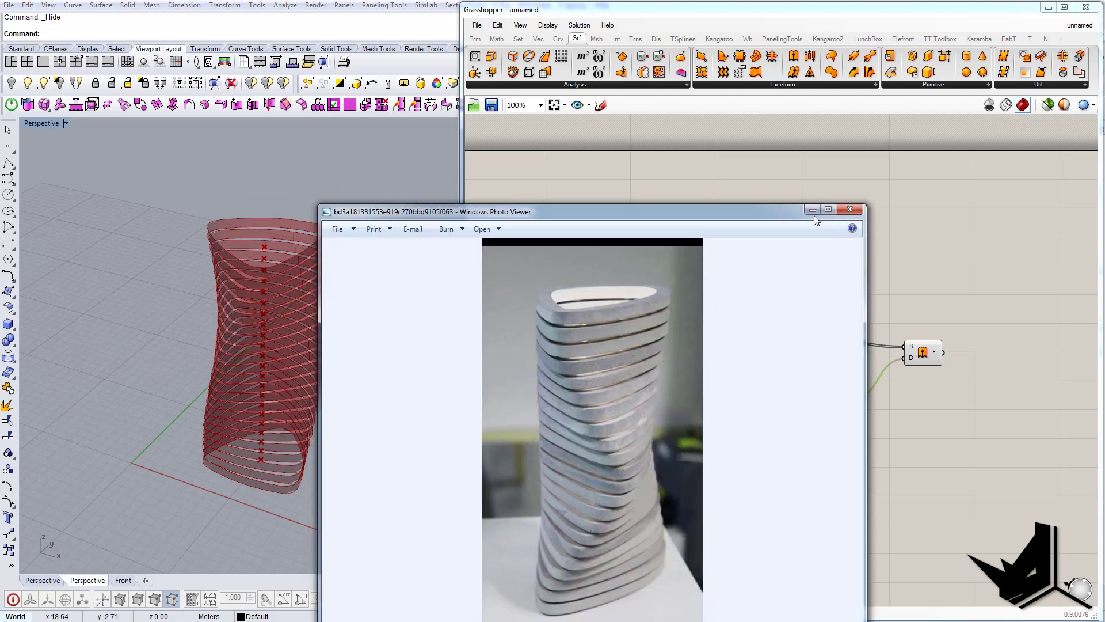
left_click(812, 209)
left_click(812, 210)
Step: Bake the Extrude geometry onto Layer 02 as a group, inspect it, and undo the bake
left_click(922, 351)
right_click(921, 362)
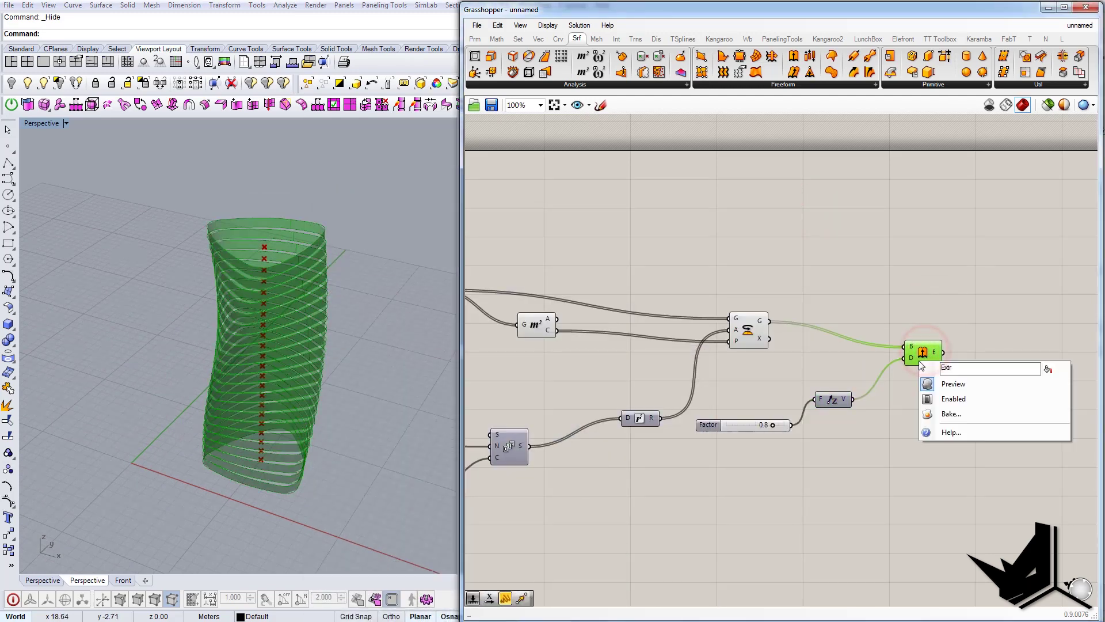
left_click(950, 413)
left_click(947, 342)
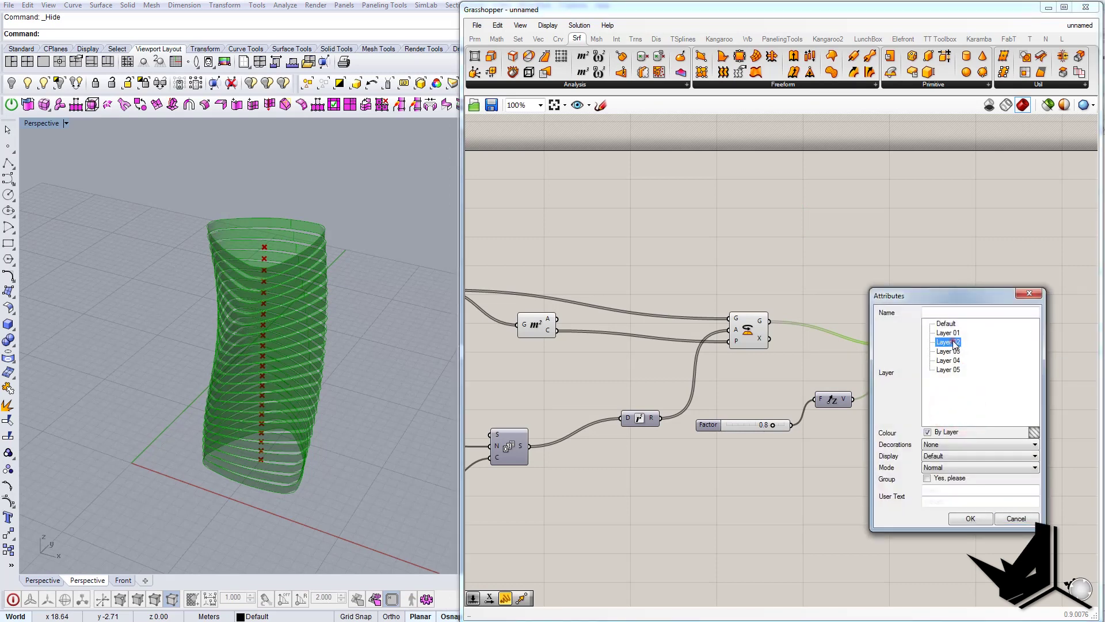
left_click(927, 478)
left_click(969, 518)
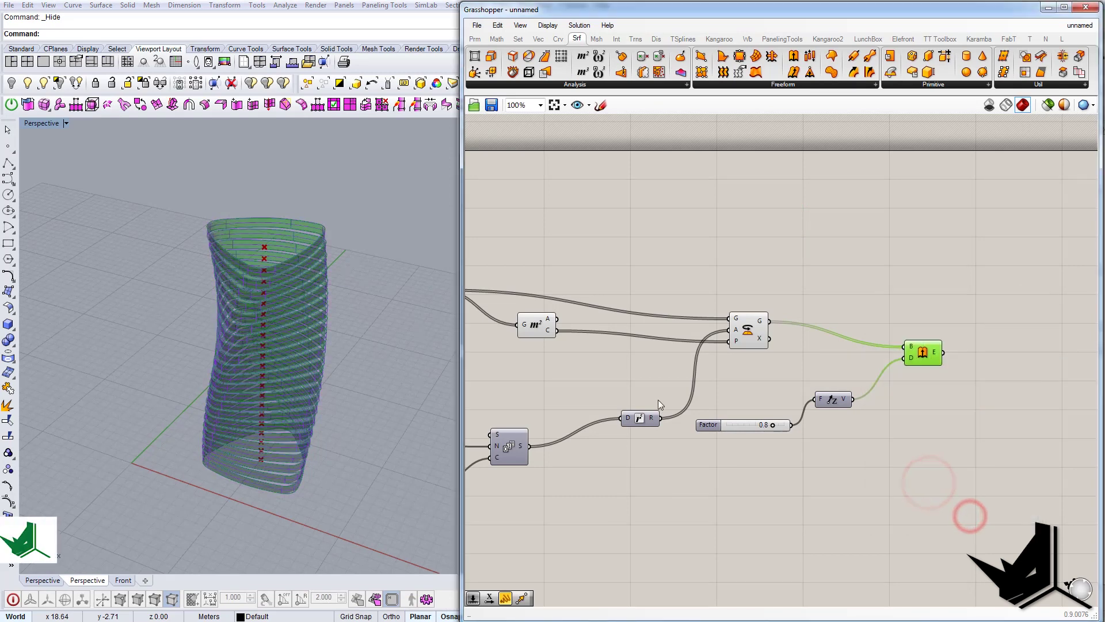
right_click_drag(269, 311, 278, 354)
key("ctrl+z")
Step: Show the hidden rounded-triangle base curve in Rhino and select it
left_click(43, 83)
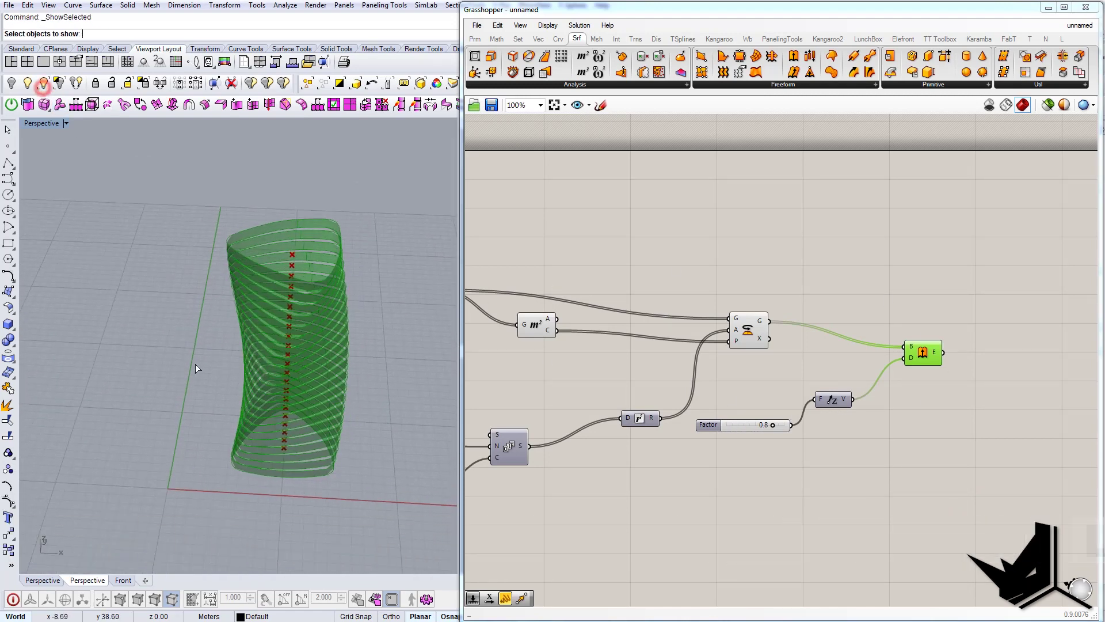
left_click(289, 475)
right_click_drag(304, 450, 303, 478)
left_click(306, 478)
Step: Adjust the base curve's proportions by scaling it along its Y axis with the gumball while checking the updated tower
scroll(299, 449, "up", 6)
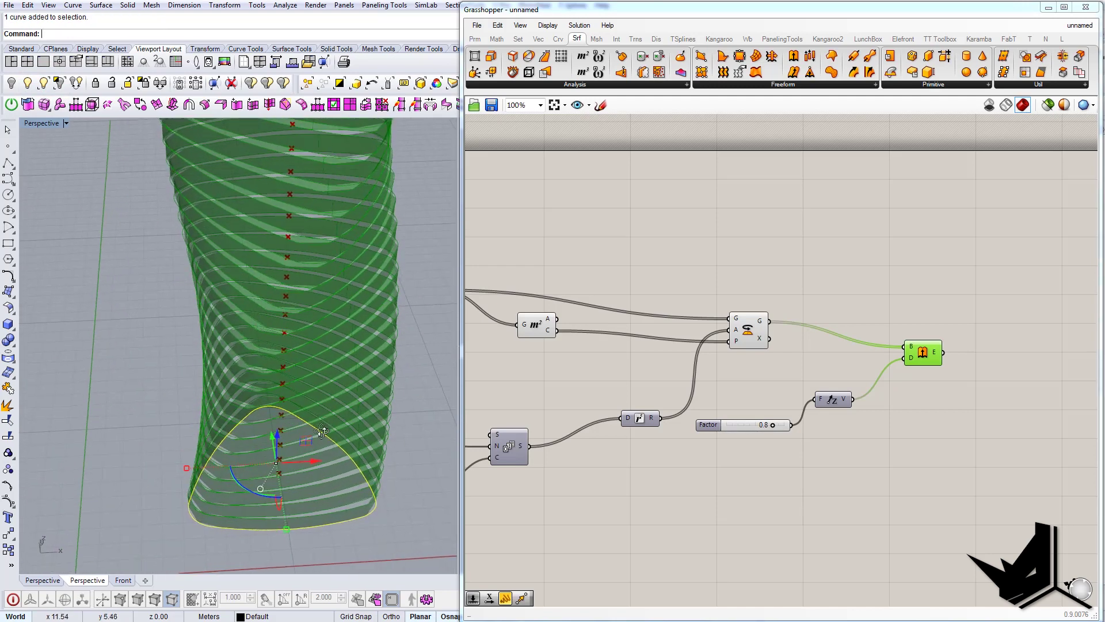
left_click_drag(261, 519, 271, 498)
scroll(271, 498, "down", 5)
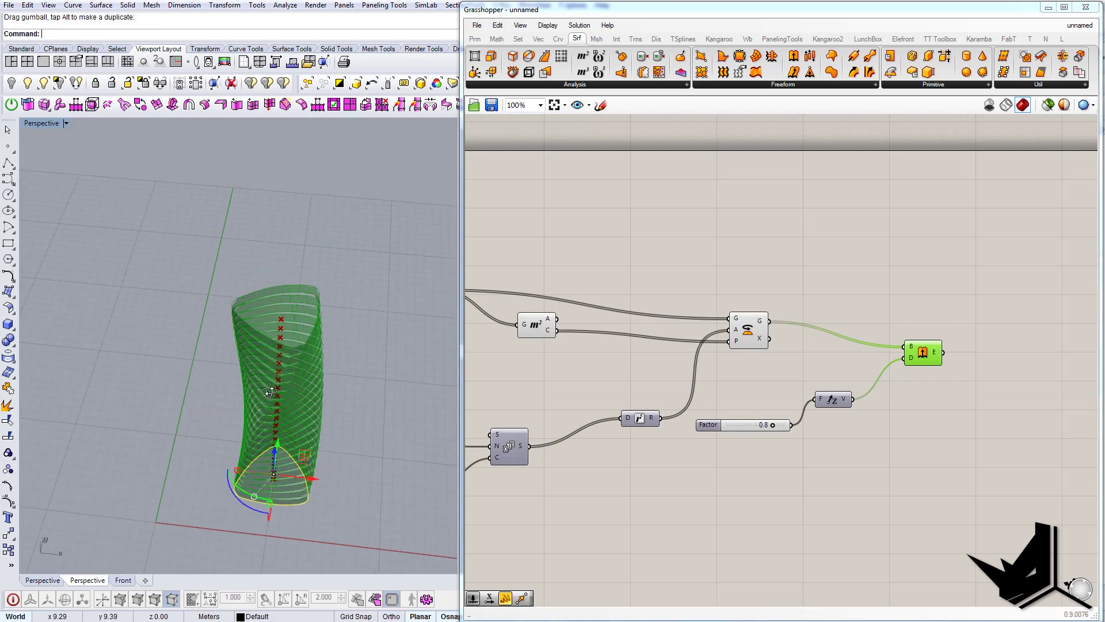
right_click_drag(269, 390, 172, 414)
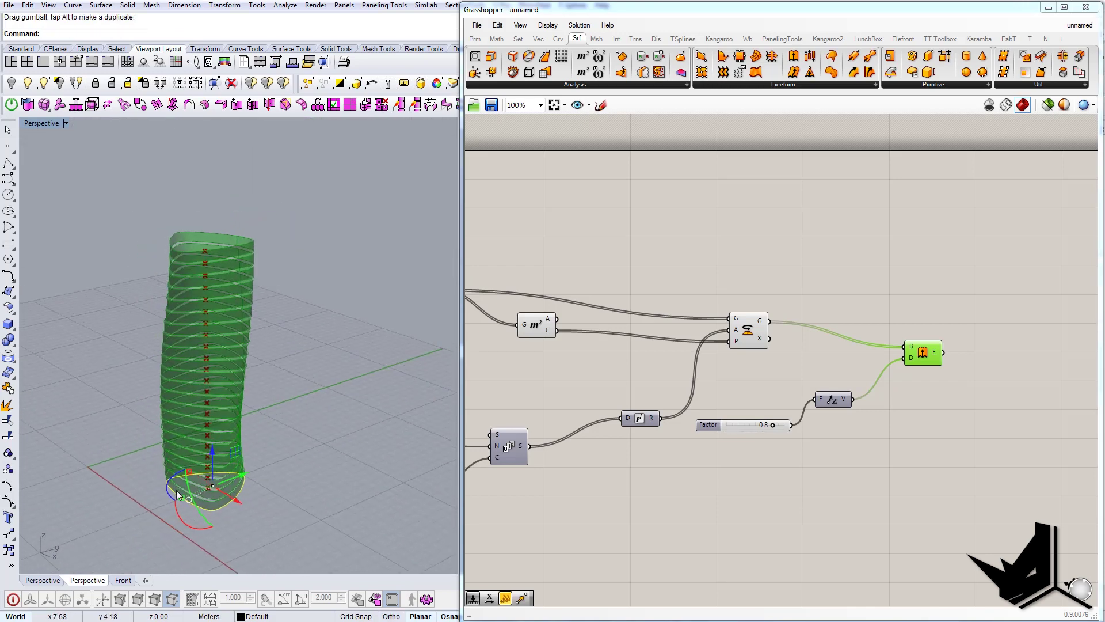
scroll(178, 493, "up", 5)
left_click_drag(191, 513, 188, 516)
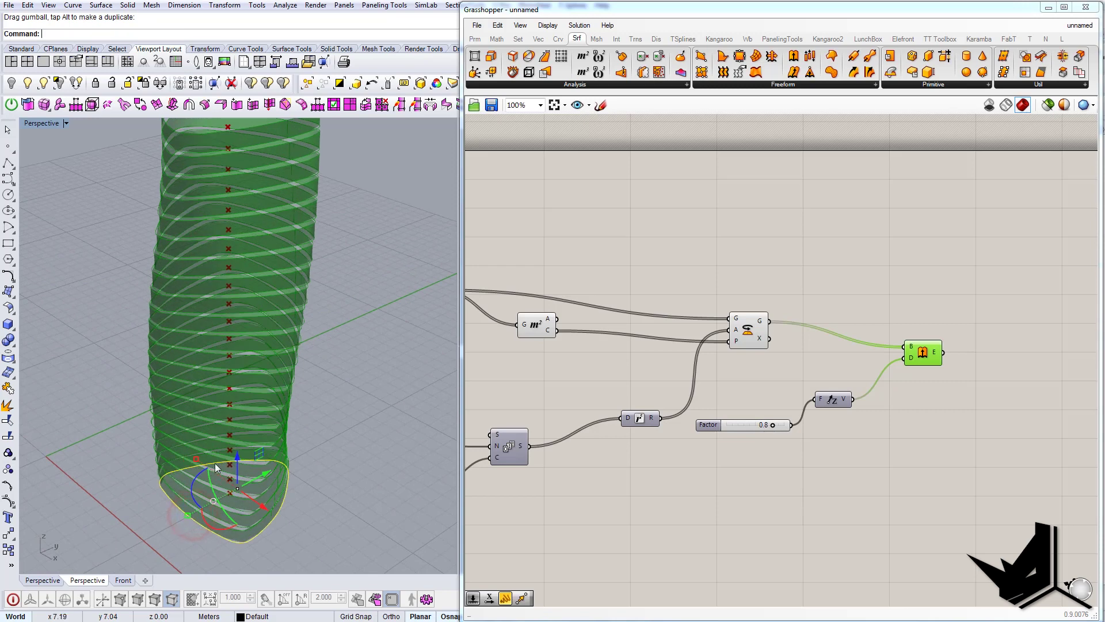
Step: Bake the Extrude component's geometry onto Layer 03 without grouping it
scroll(216, 462, "down", 4)
right_click_drag(216, 463, 368, 420)
key("Escape")
left_click(916, 354)
right_click(919, 356)
left_click(946, 409)
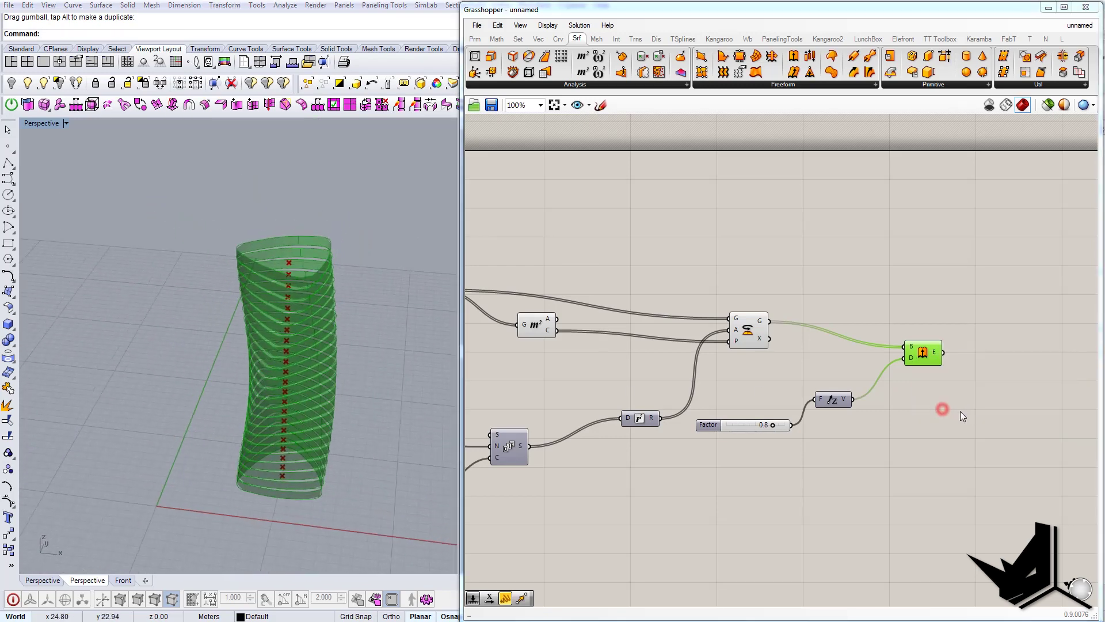
left_click(935, 349)
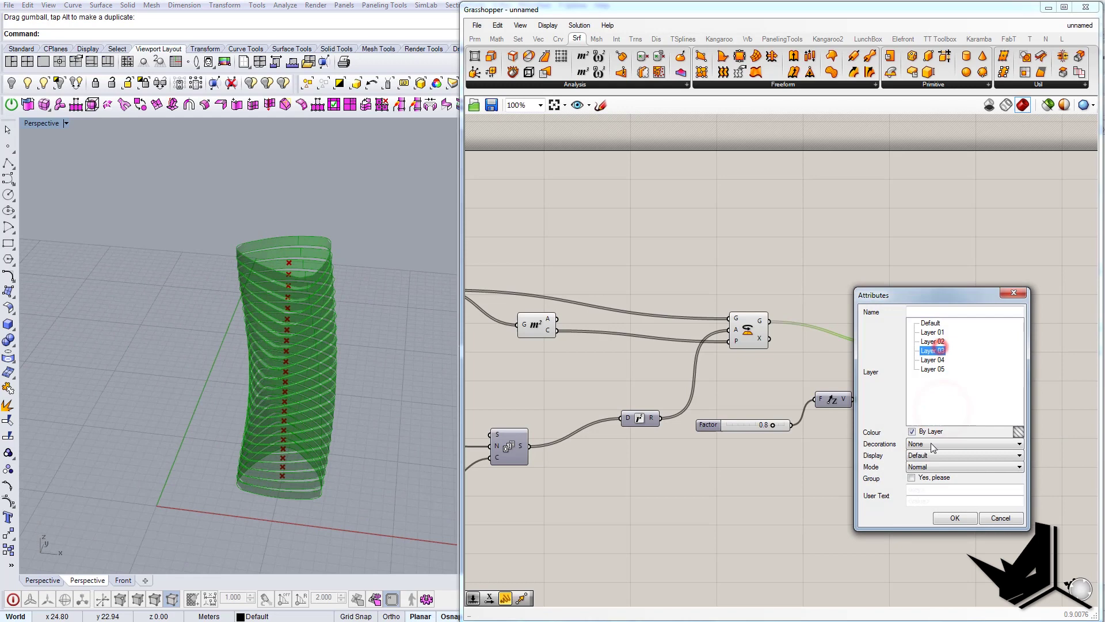
left_click(955, 517)
left_click(779, 258)
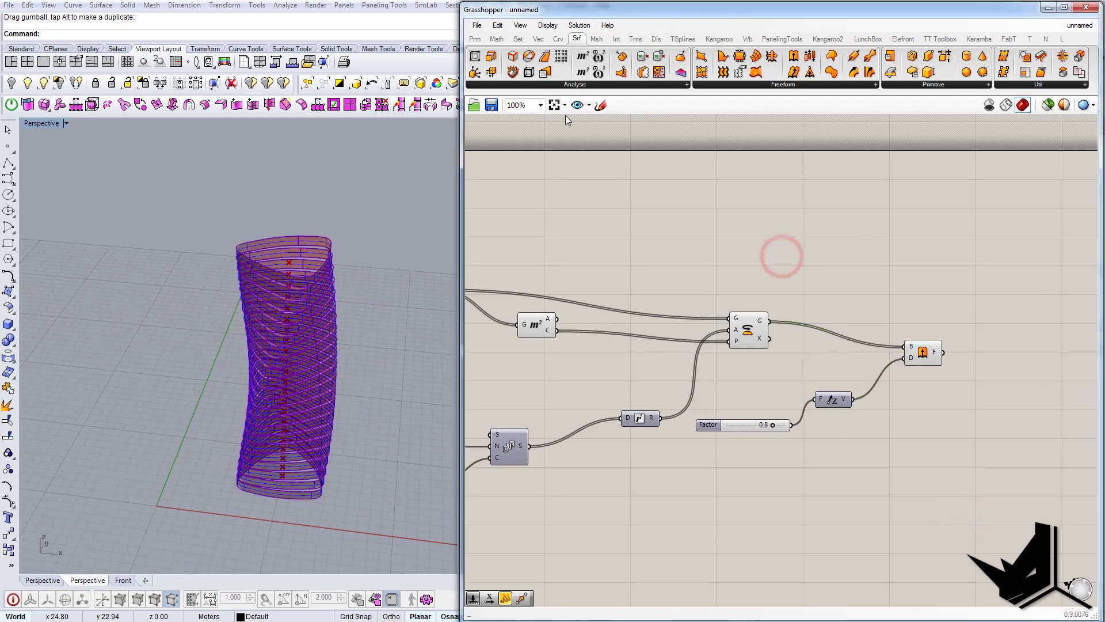
Step: Close the Grasshopper window and show the baked tower in a maximized, shaded Perspective viewport
left_click(1085, 7)
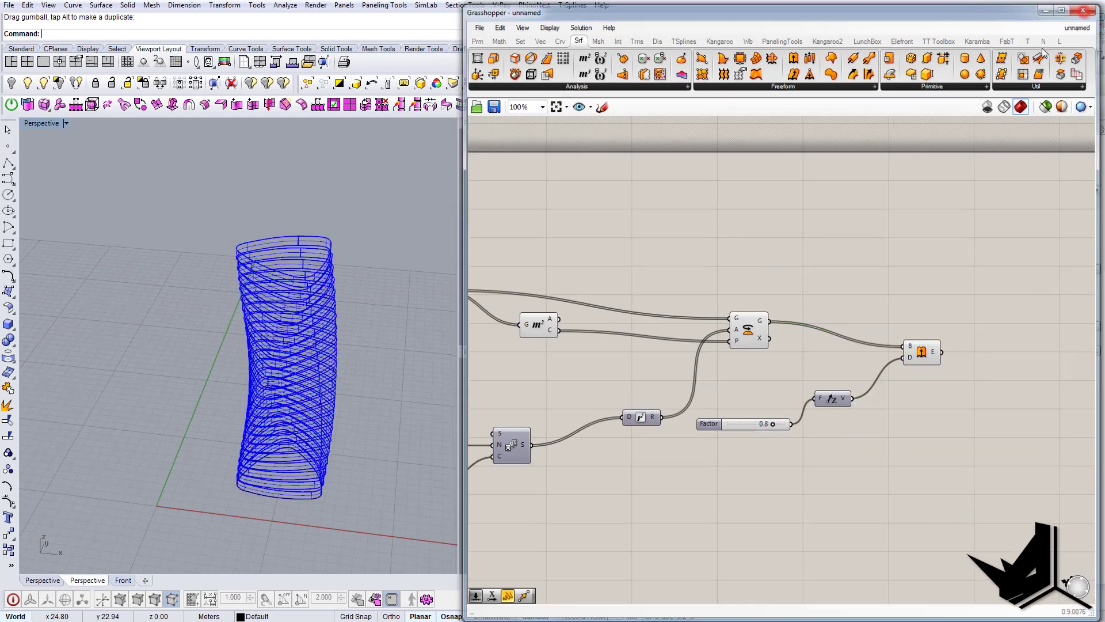
double_click(38, 124)
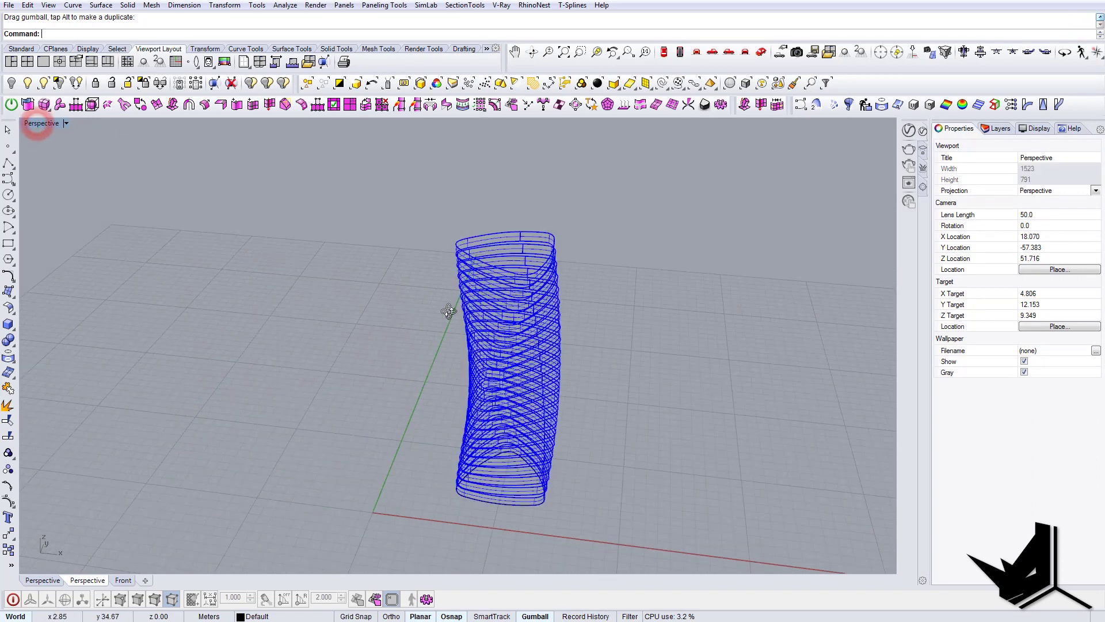
left_click(67, 124)
left_click(60, 162)
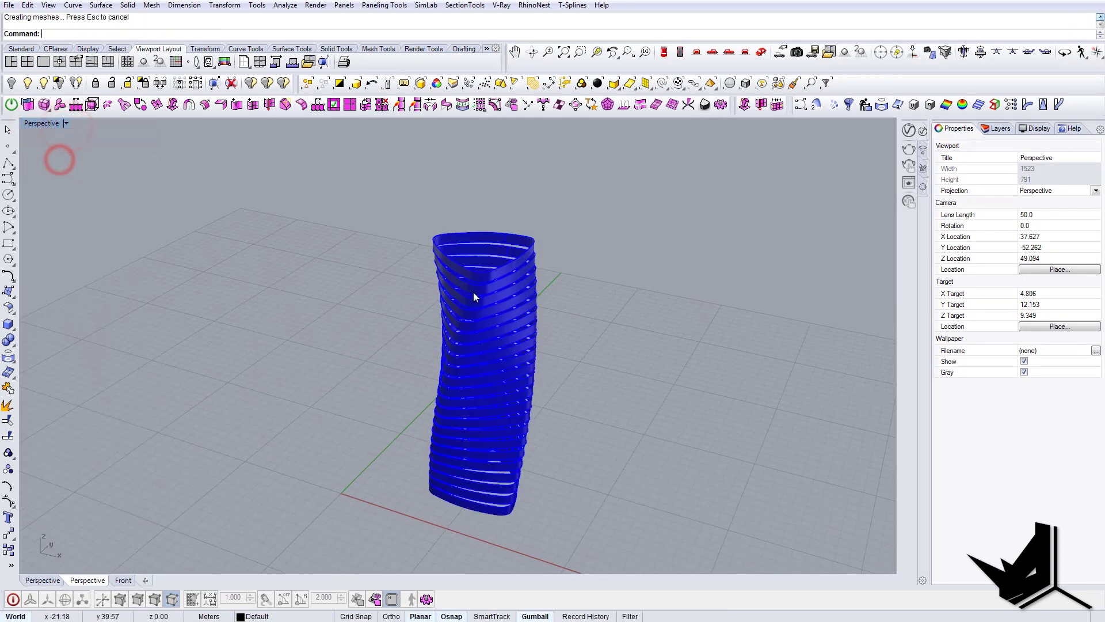
right_click_drag(473, 292, 523, 301)
Step: Select the whole baked tower and move its objects to the Default layer
left_click_drag(370, 197, 691, 572)
left_click(999, 128)
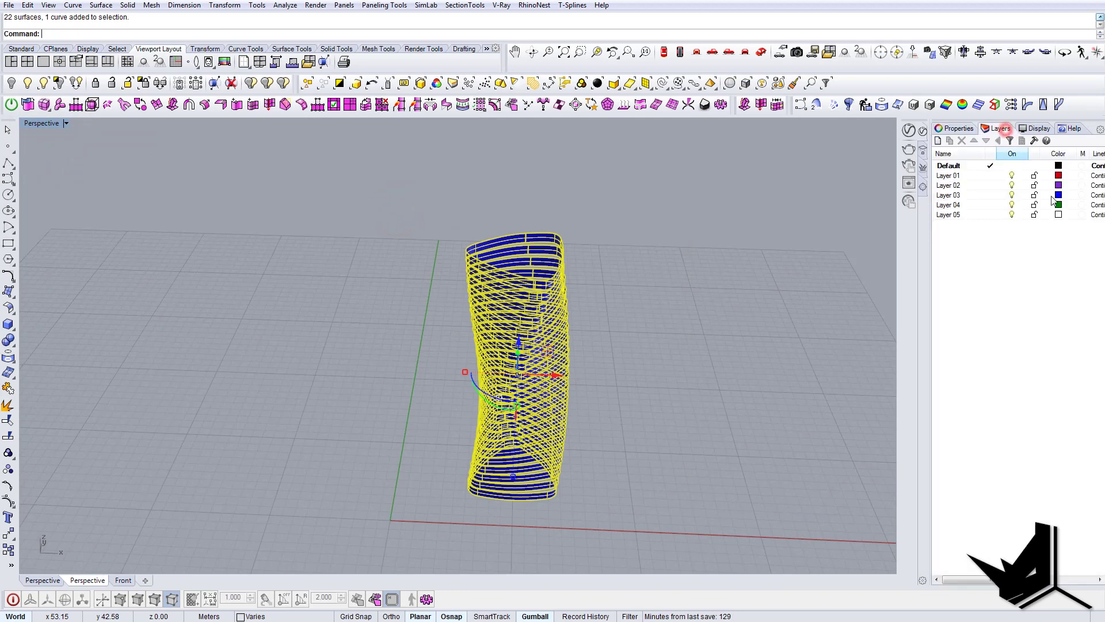
right_click(954, 168)
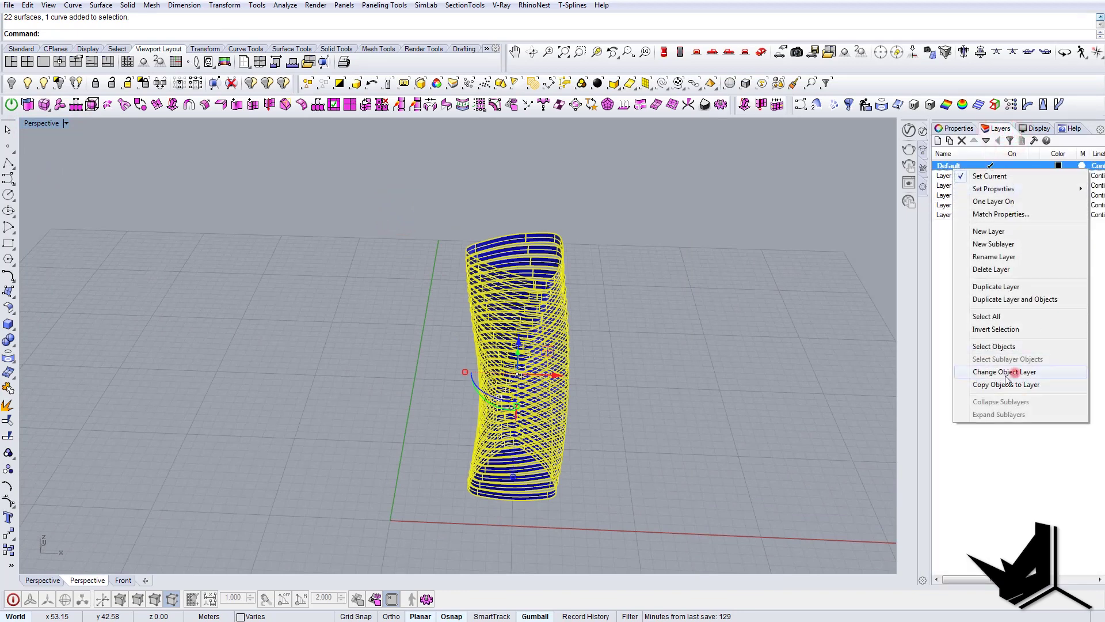
left_click(1013, 371)
Step: Select all the tower's band surfaces and thicken them into solids with OffsetSrf at a distance of 0.5
right_click_drag(629, 328, 531, 326)
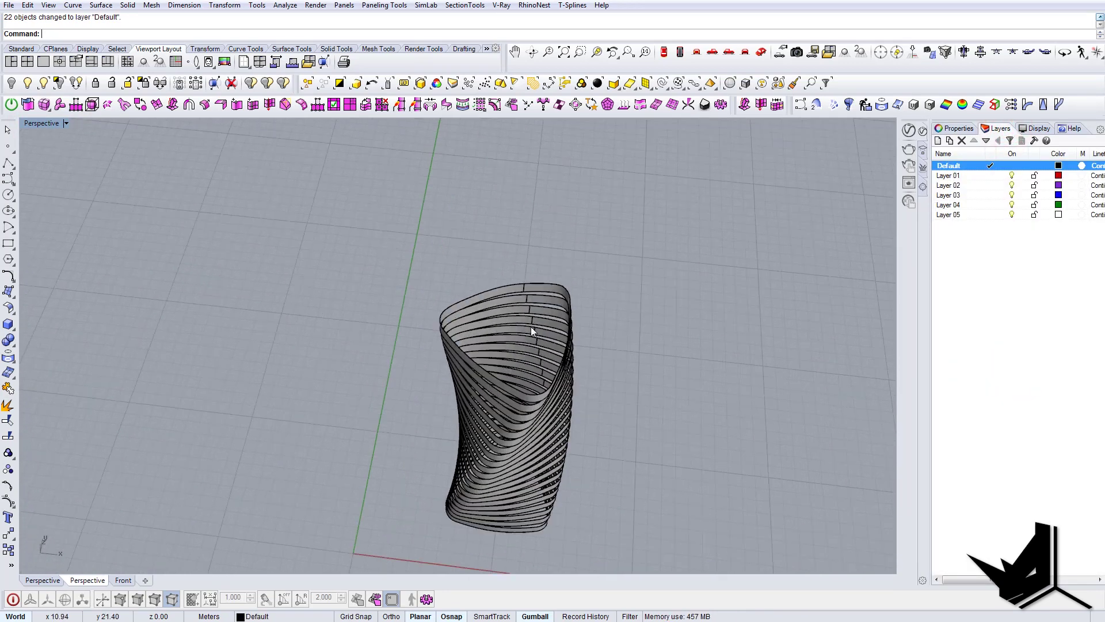
scroll(530, 326, "up", 3)
left_click(554, 263)
type("Of")
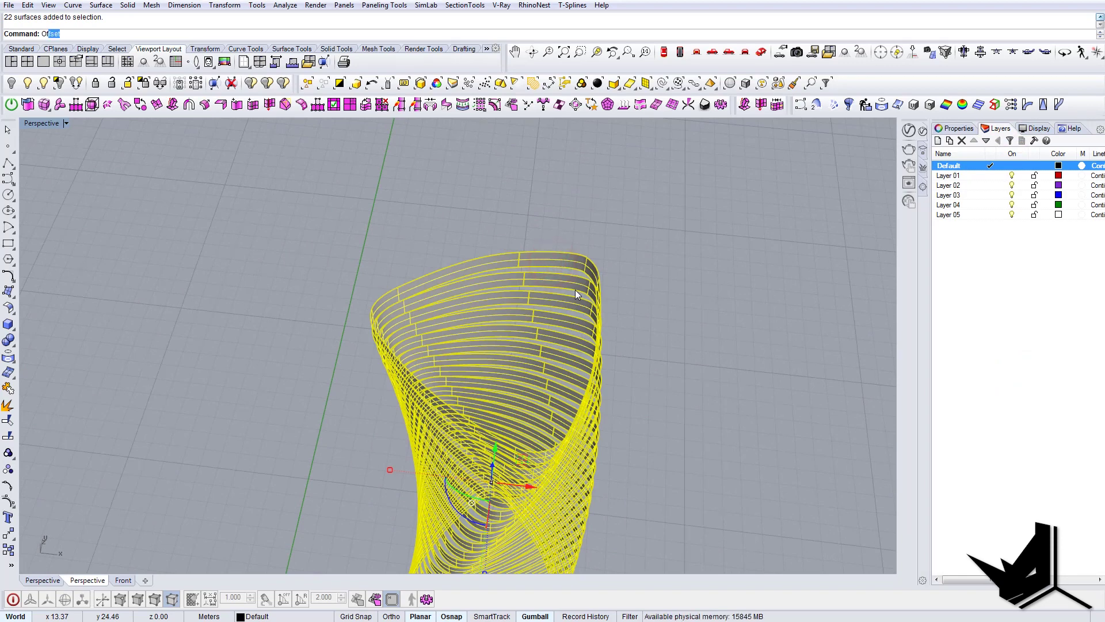
type("fsetSrf")
key("Return")
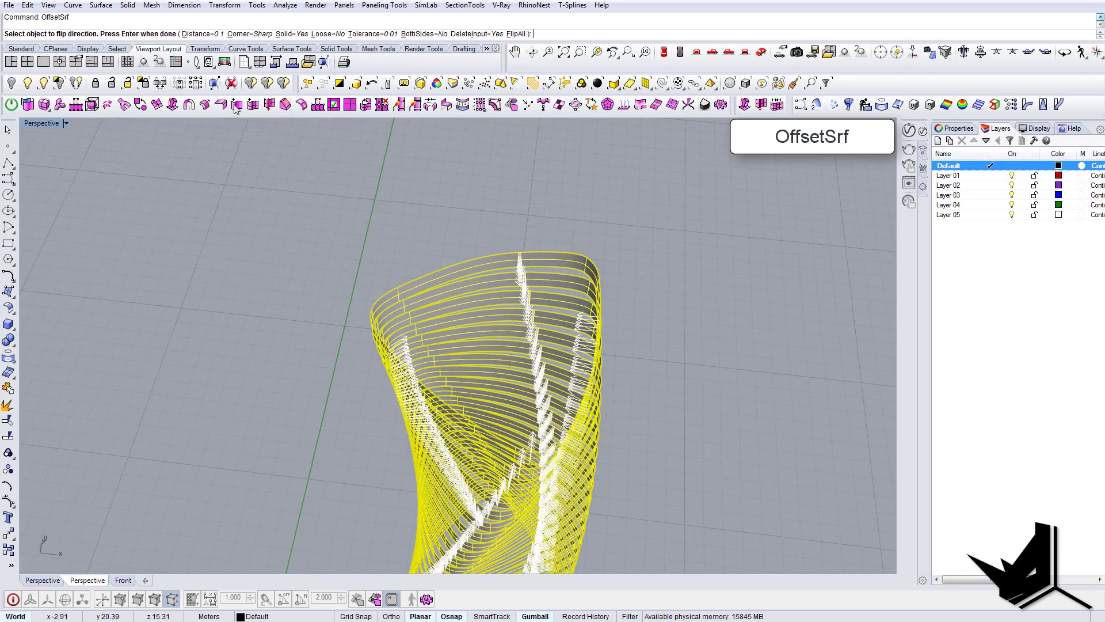
left_click(196, 34)
type("0.5")
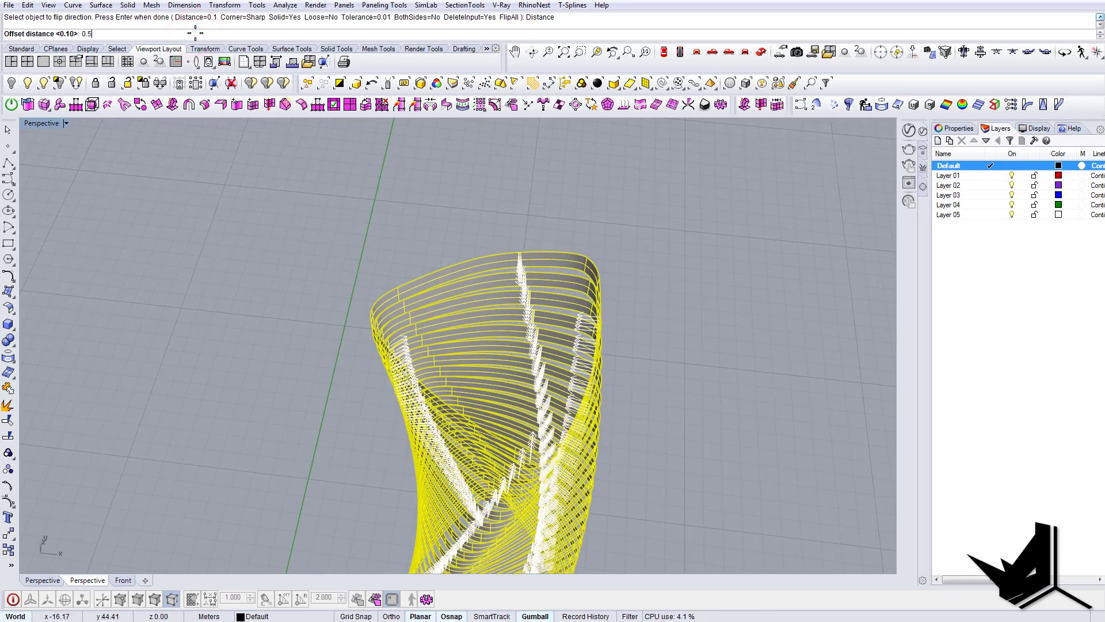
key("Return")
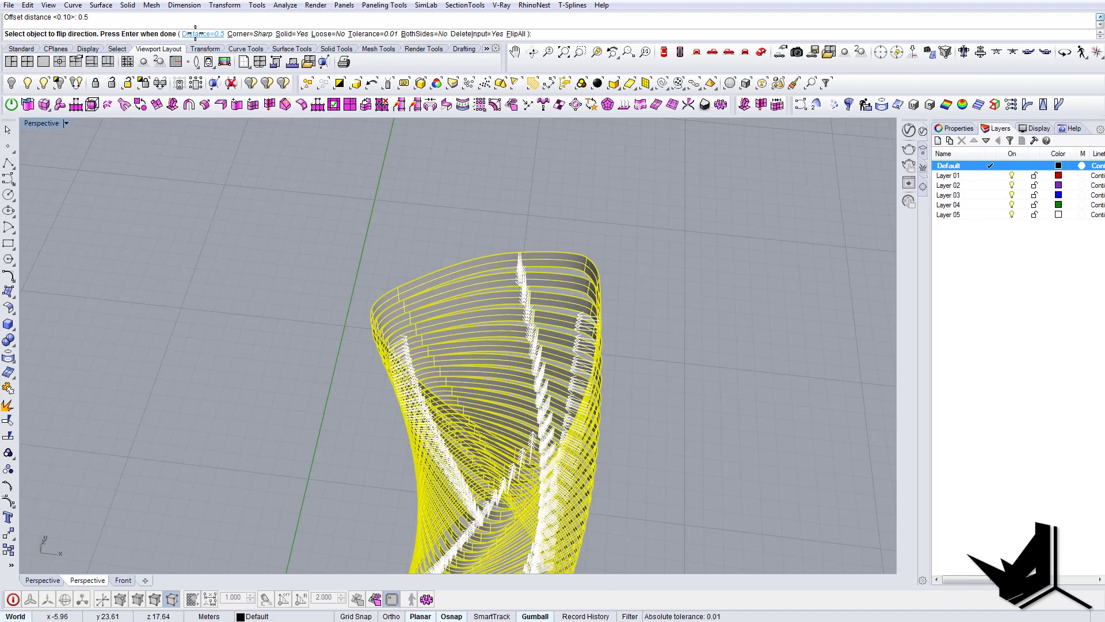
key("Return")
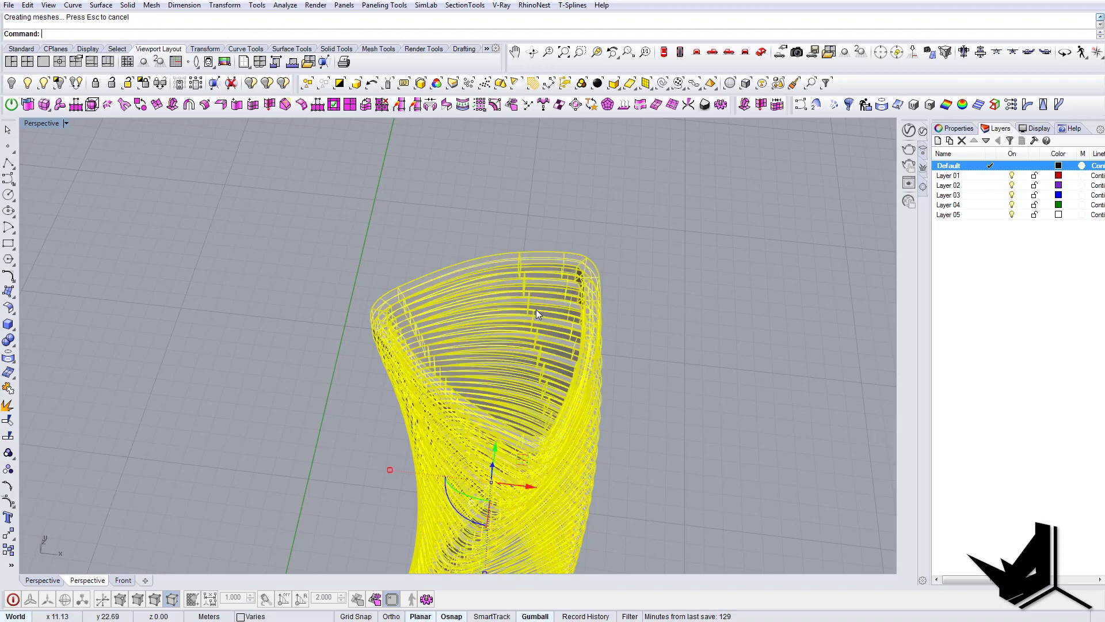
key("Escape")
Step: Compare the thickened tower side by side with the reference photo, minimize the photo viewer, and inspect the model
right_click_drag(570, 303, 489, 314)
scroll(629, 237, "down", 6)
left_click(393, 620)
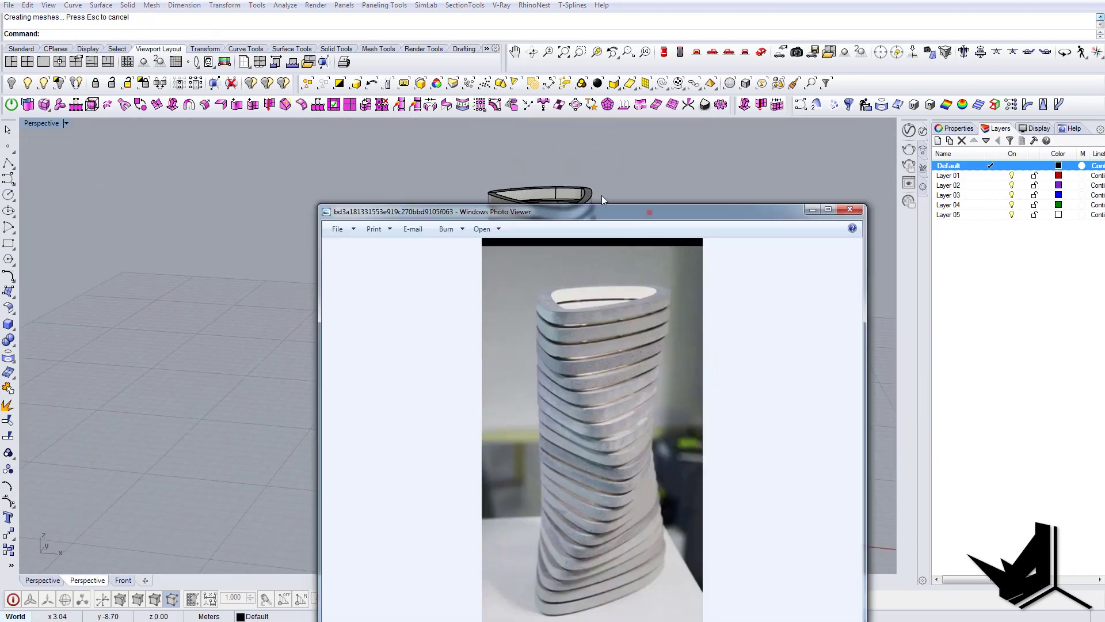
mouse_move(649, 211)
left_mouse_down()
mouse_move(246, 78)
mouse_move(257, 80)
left_mouse_up()
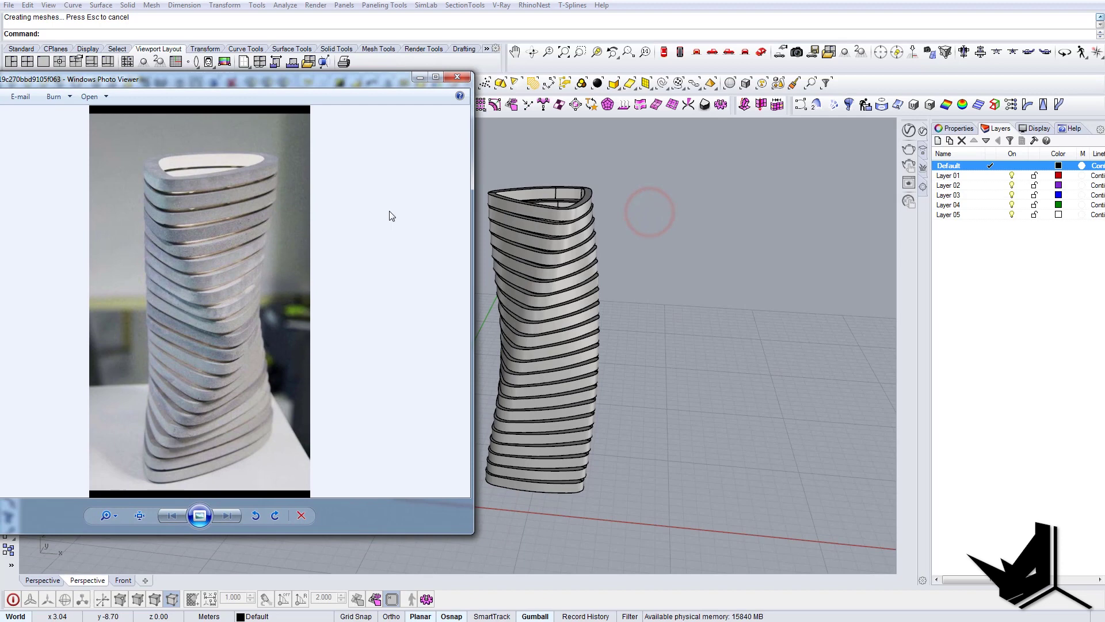
left_click(419, 78)
right_click_drag(621, 271, 472, 335)
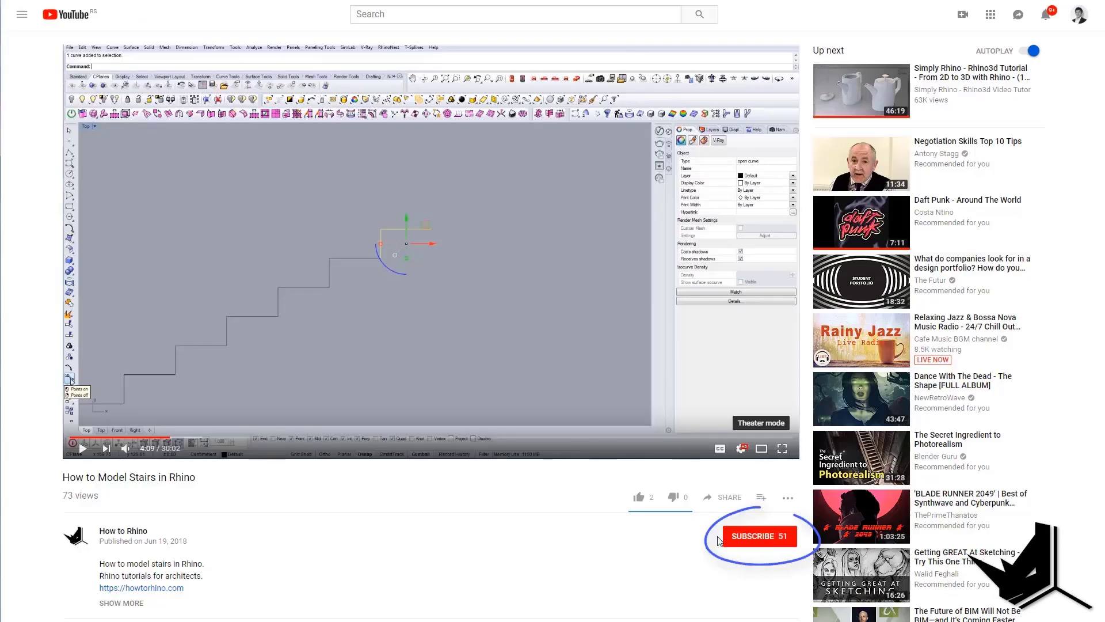
Step: Switch to YouTube and subscribe to the How to Rhino channel
left_click(772, 539)
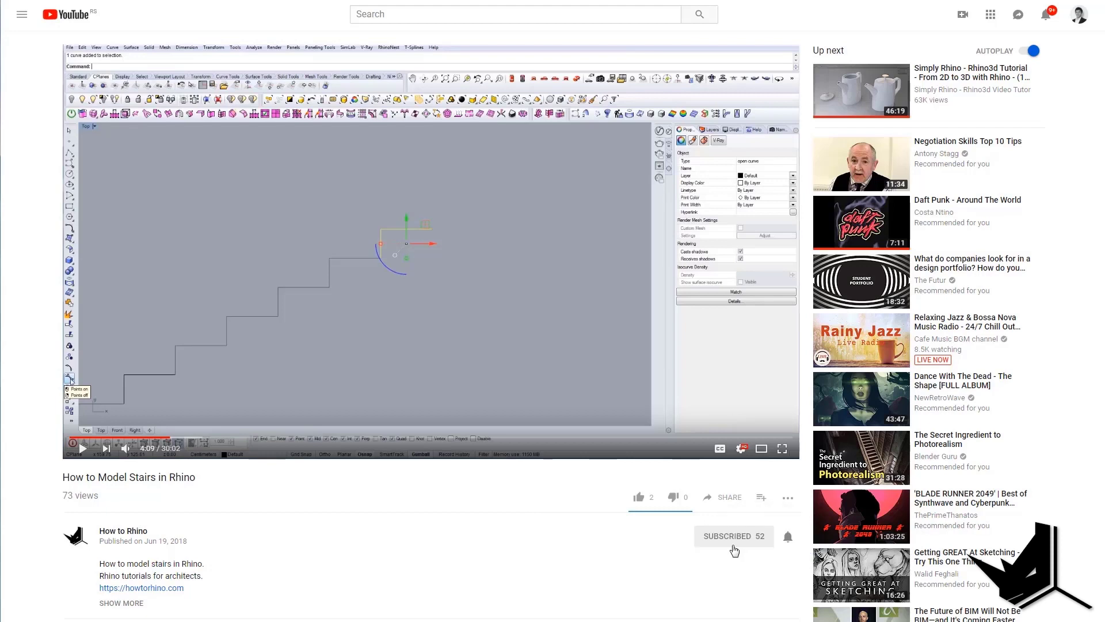